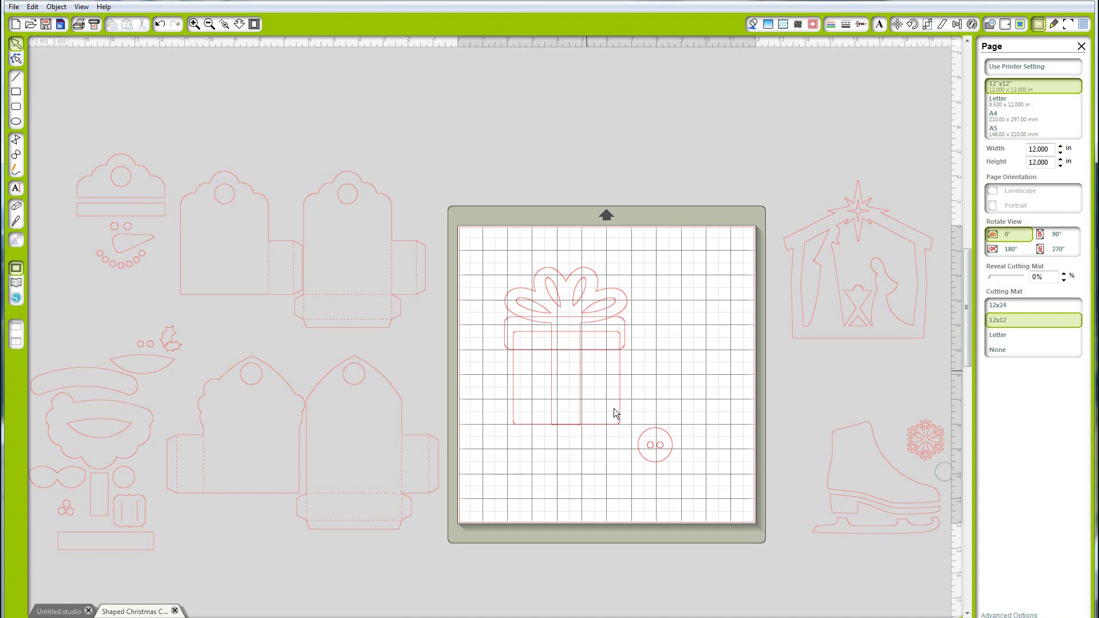
Step: Align the lower gift box pieces with each other by their horizontal centers
{"action": "left_click", "coordinate": [620, 424]}
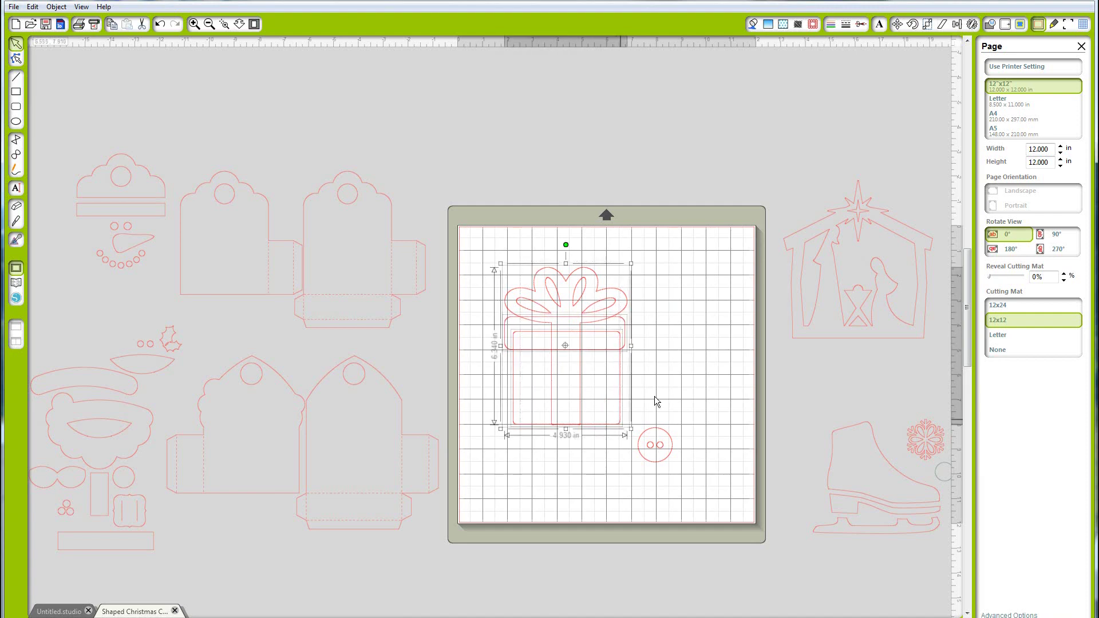
{"action": "left_click_drag", "start_coordinate": [500, 383], "coordinate": [592, 430]}
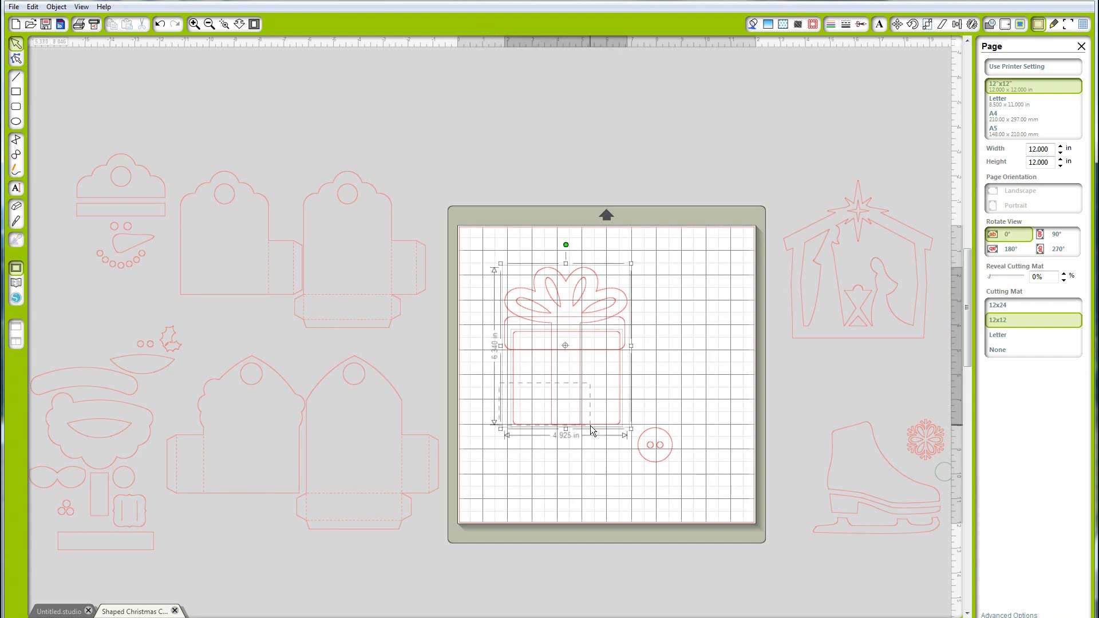
{"action": "left_click", "coordinate": [957, 25]}
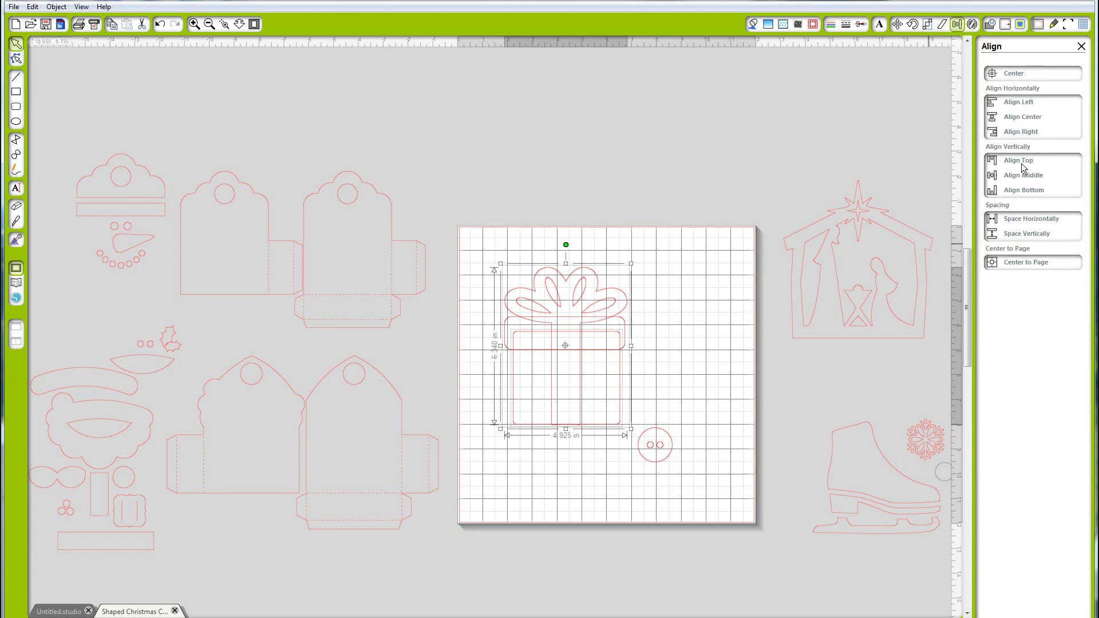
{"action": "left_click", "coordinate": [1018, 119]}
Step: Align the bow and lid pieces by their horizontal centers, and group the whole gift
{"action": "left_click", "coordinate": [497, 259]}
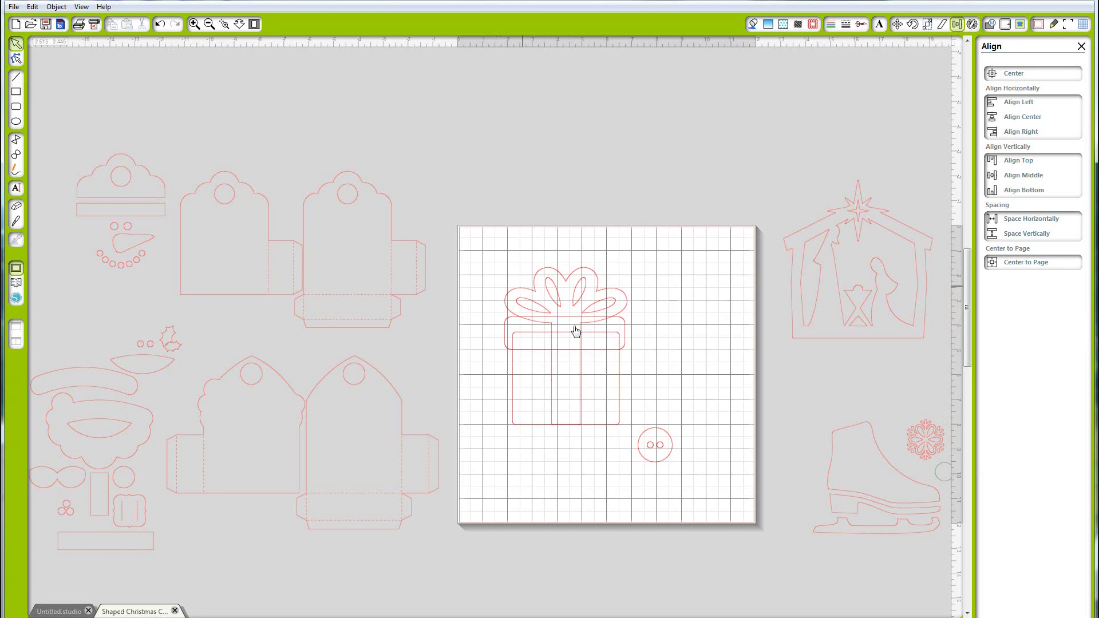
{"action": "left_click", "coordinate": [607, 349]}
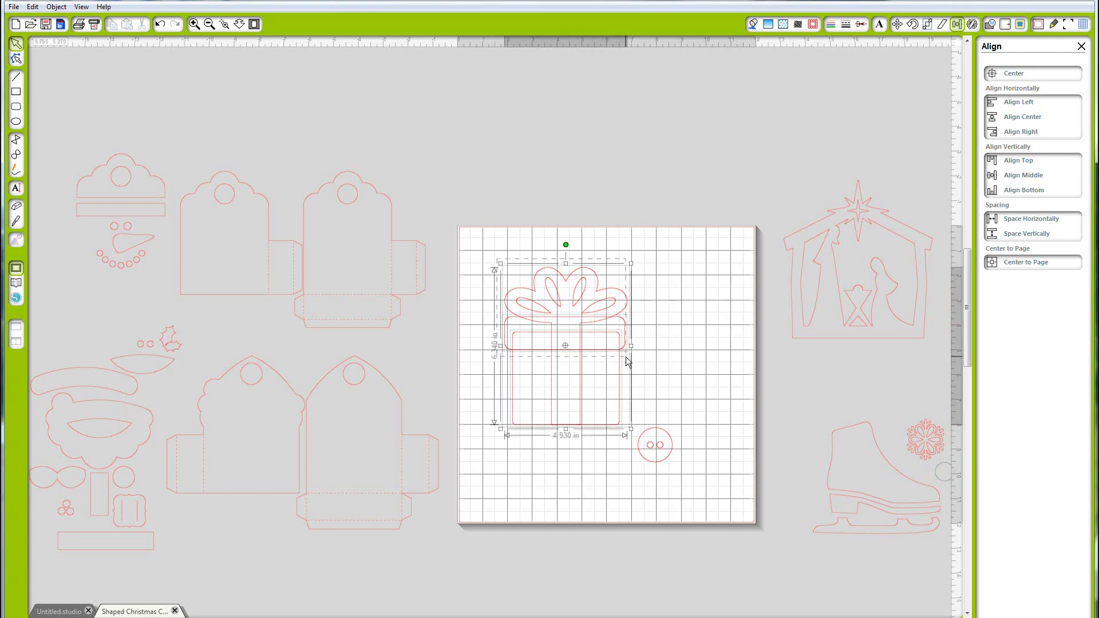
{"action": "left_click", "coordinate": [1033, 118]}
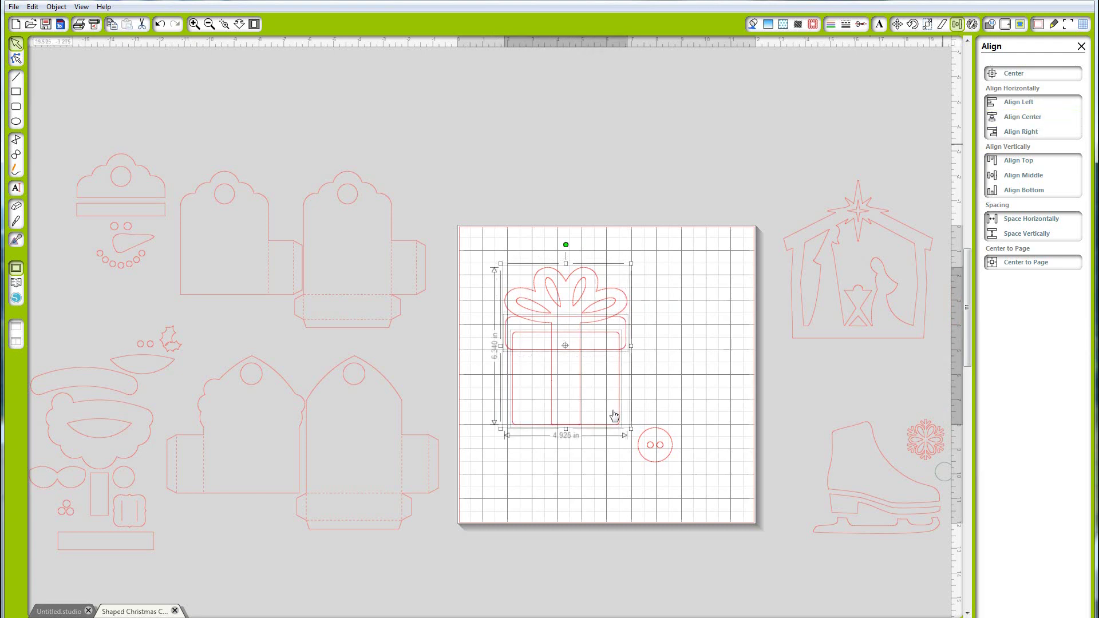
{"action": "right_click", "coordinate": [594, 348]}
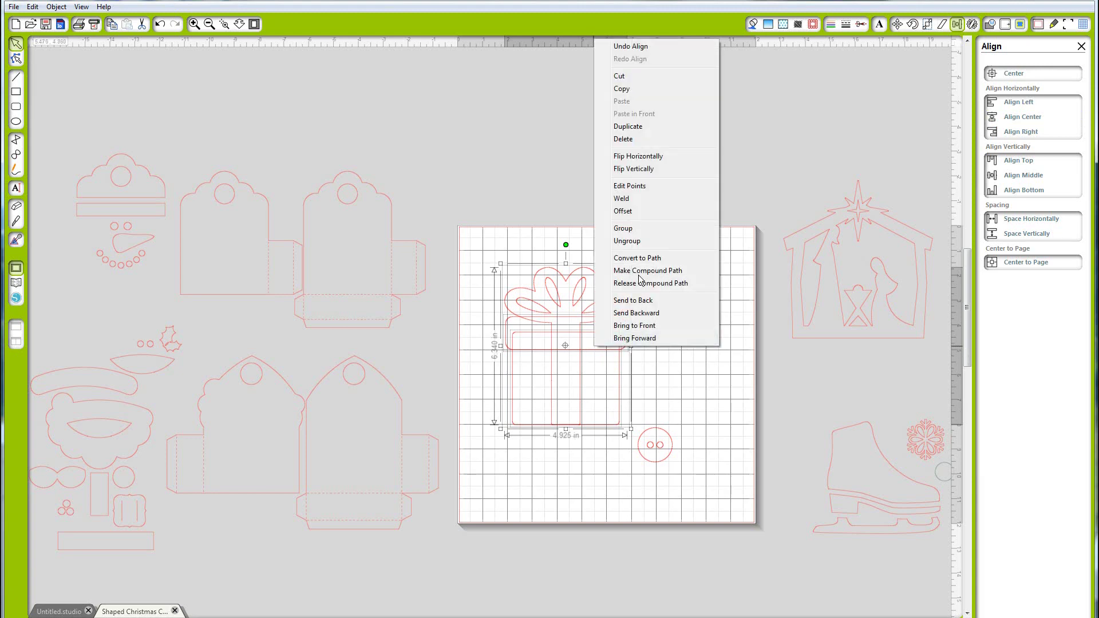
{"action": "left_click", "coordinate": [631, 231]}
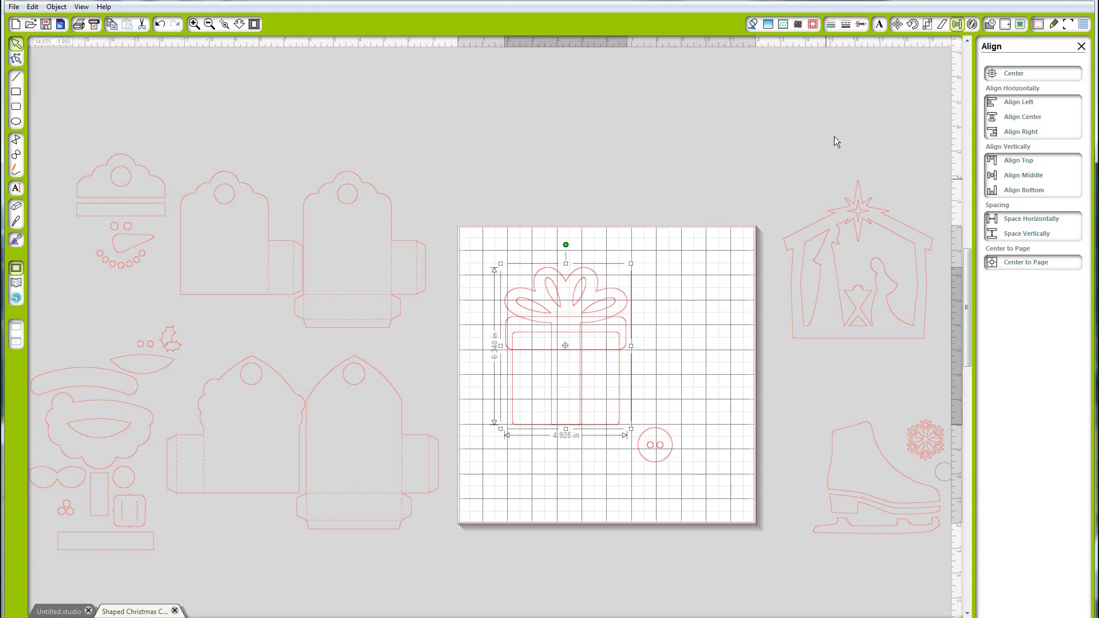
Step: Scale the grouped gift to 4.25 in wide and 5.5 in high
{"action": "left_click", "coordinate": [927, 25]}
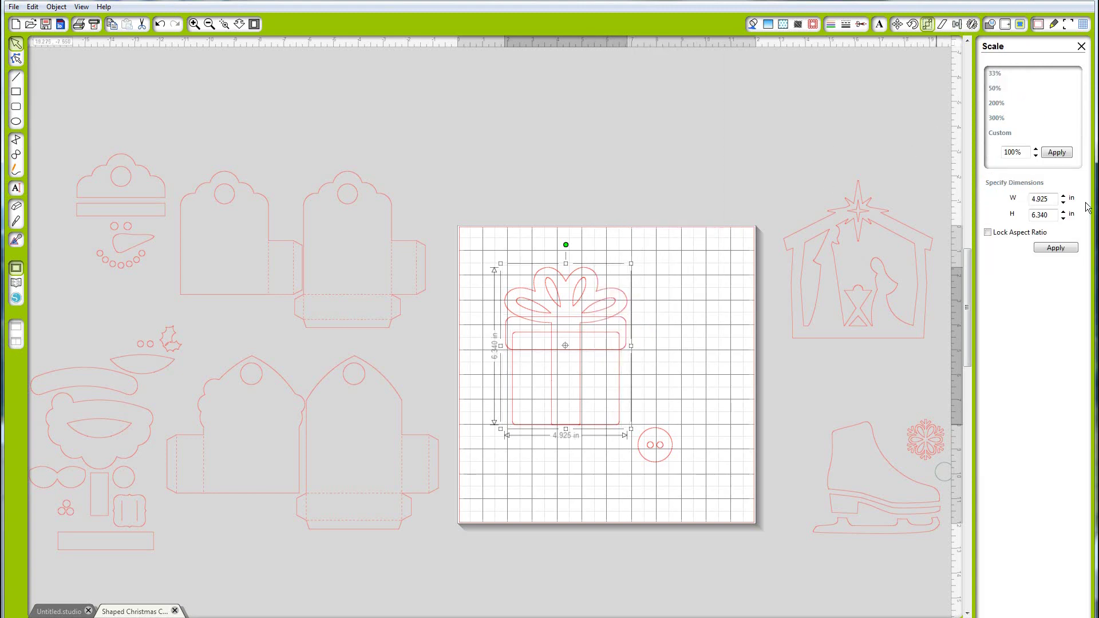
{"action": "key", "text": "ctrl+a"}
{"action": "type", "text": "4"}
{"action": "key", "text": "ctrl+a"}
{"action": "type", "text": "4."}
{"action": "left_click", "coordinate": [1055, 248]}
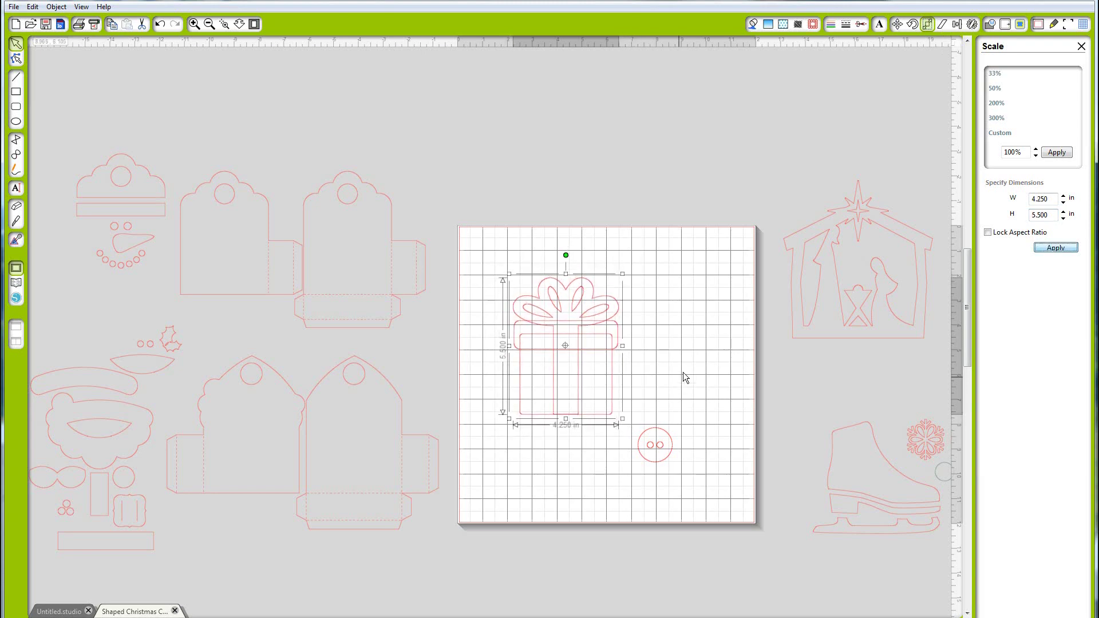
Step: Separate the button's outer circle from its two holes by ungrouping it and releasing its compound path
{"action": "left_click", "coordinate": [672, 444]}
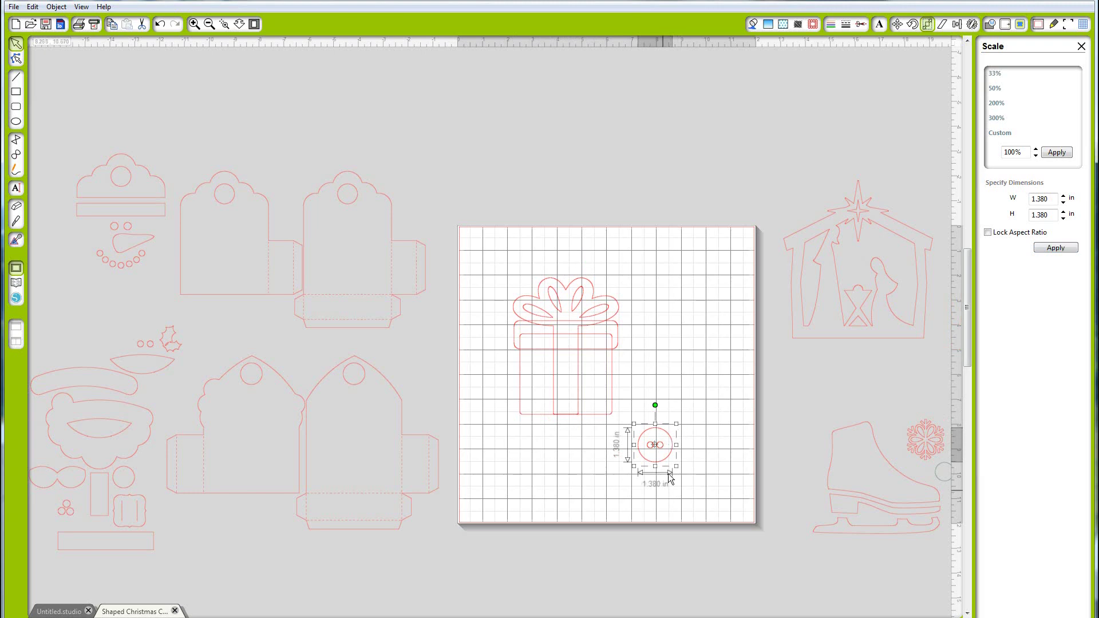
{"action": "right_click", "coordinate": [664, 462]}
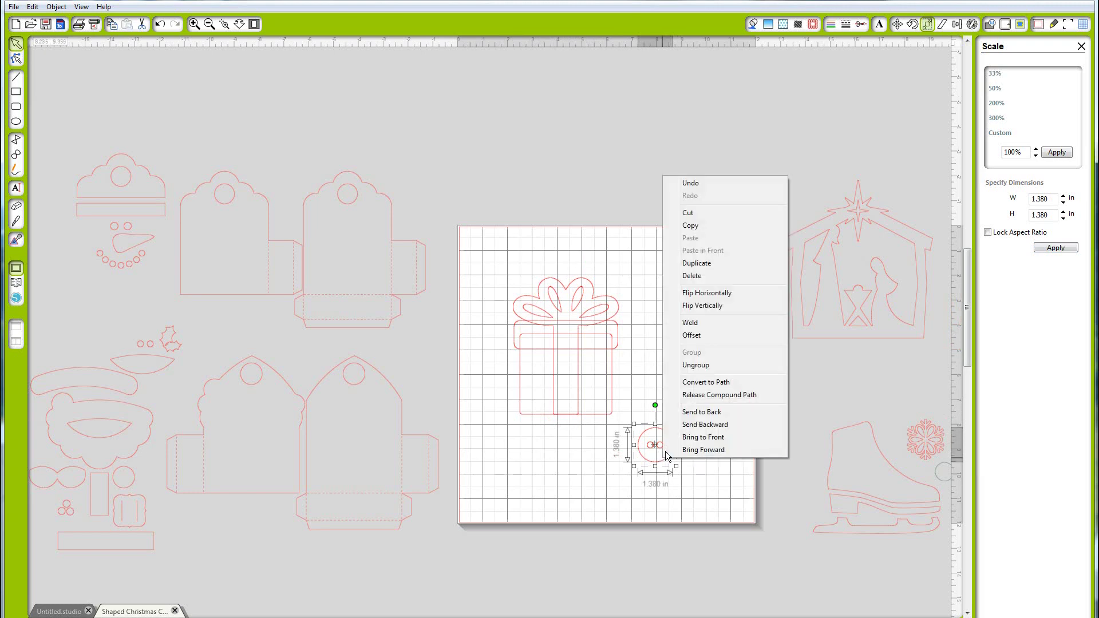
{"action": "left_click", "coordinate": [690, 366]}
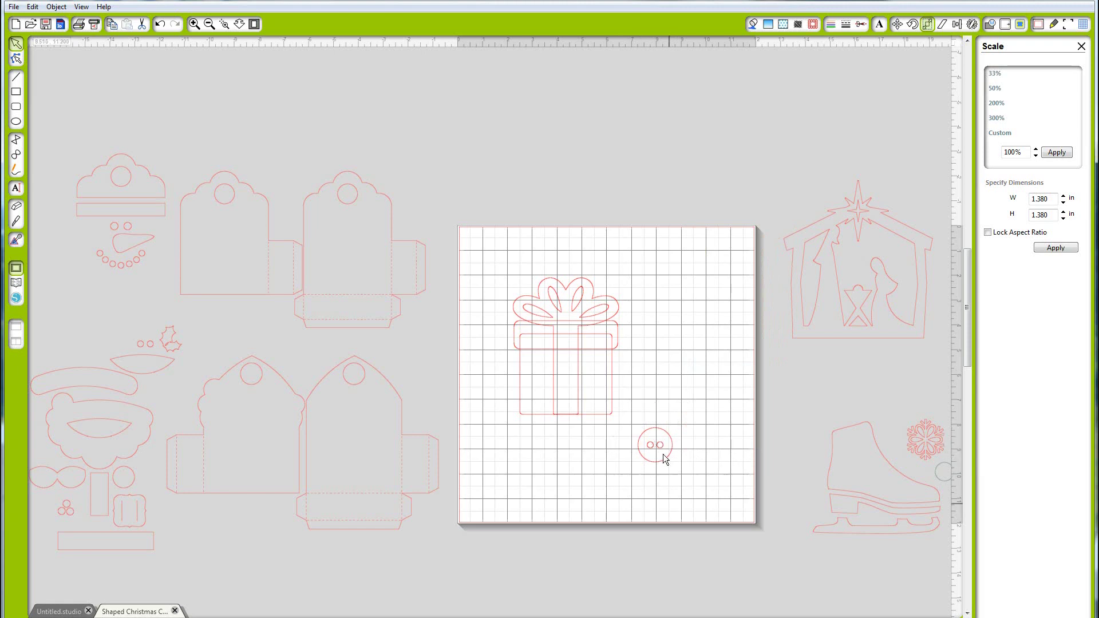
{"action": "left_click_drag", "start_coordinate": [662, 462], "coordinate": [630, 466]}
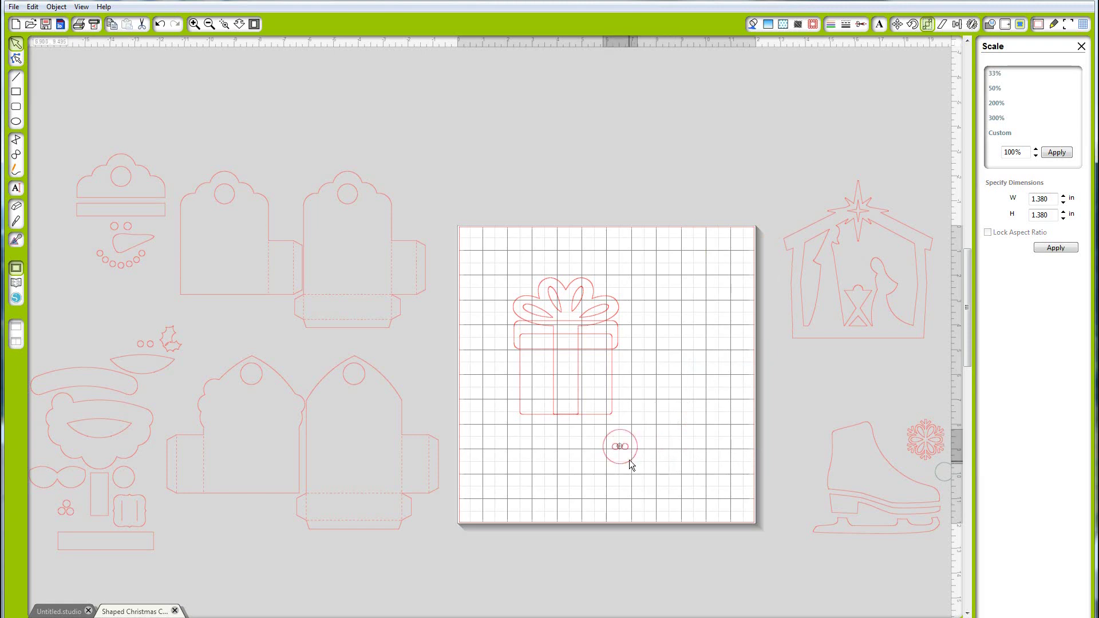
{"action": "right_click", "coordinate": [629, 461]}
{"action": "left_click", "coordinate": [653, 398]}
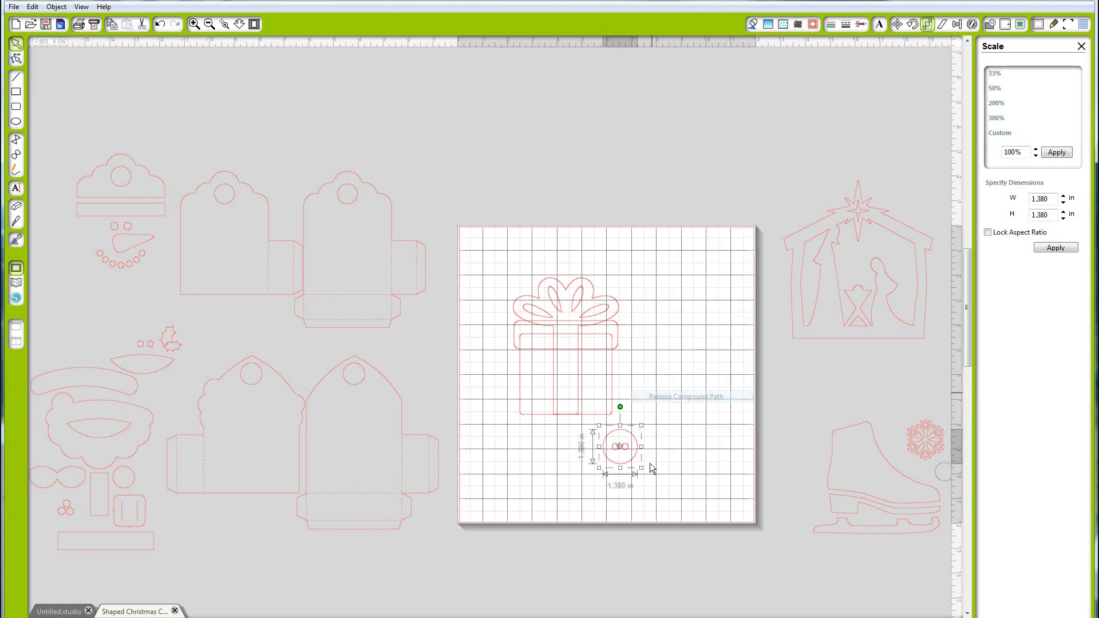
{"action": "left_click", "coordinate": [633, 463]}
{"action": "left_click_drag", "start_coordinate": [643, 465], "coordinate": [705, 459]}
Step: Move the two small button holes slightly farther apart and group them
{"action": "mouse_move", "coordinate": [639, 453]}
{"action": "left_mouse_down"}
{"action": "mouse_move", "coordinate": [607, 440]}
{"action": "mouse_move", "coordinate": [628, 440]}
{"action": "left_mouse_up"}
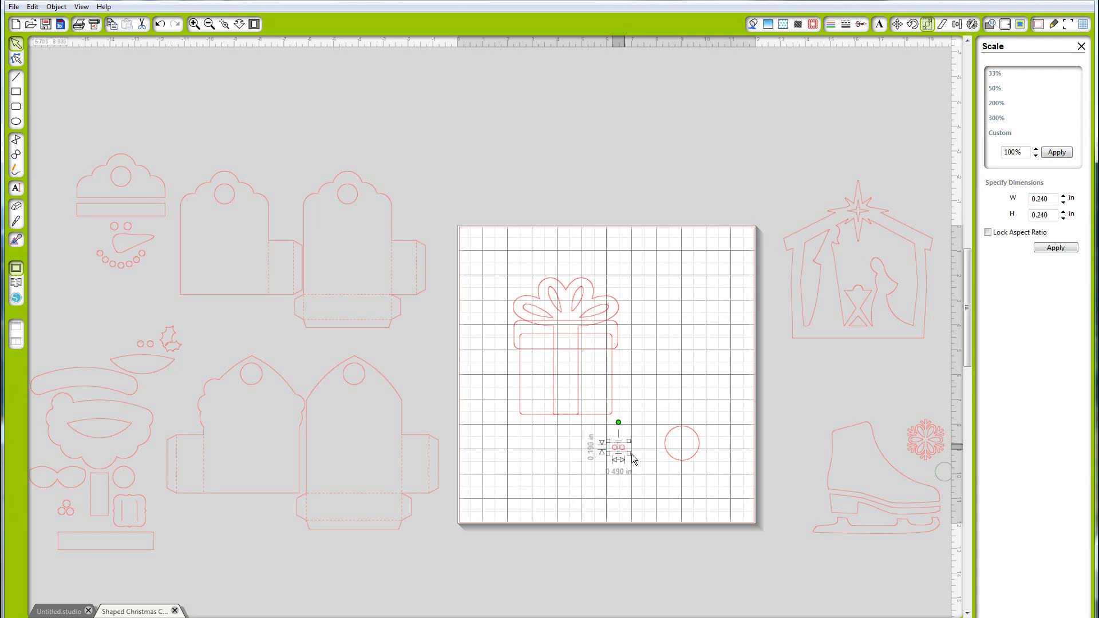
{"action": "left_click", "coordinate": [622, 453]}
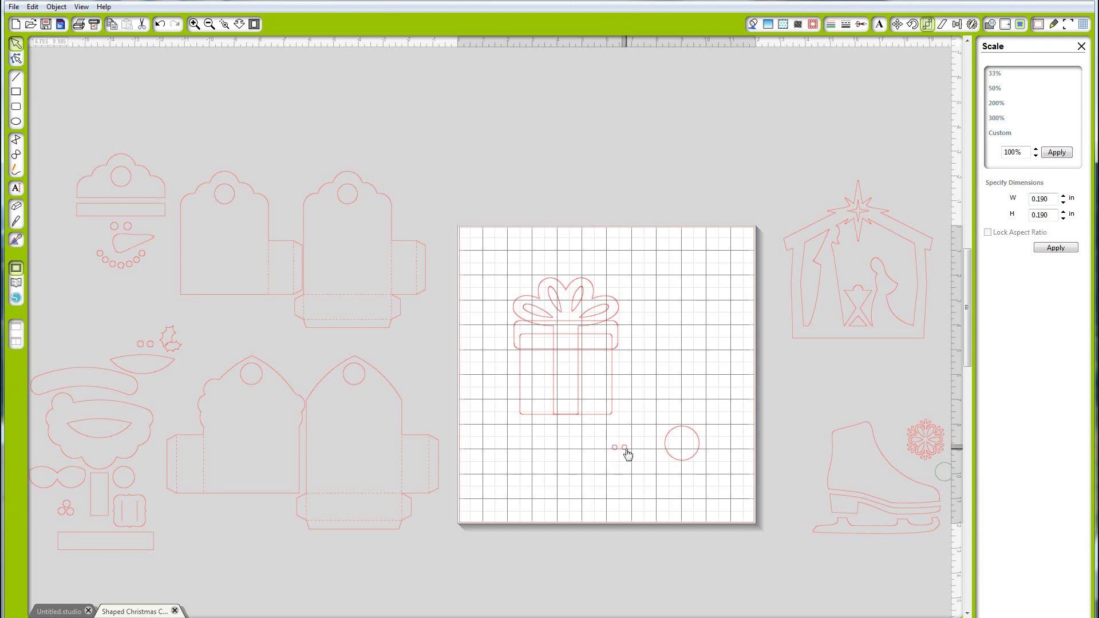
{"action": "left_click", "coordinate": [613, 447]}
{"action": "left_click", "coordinate": [955, 24]}
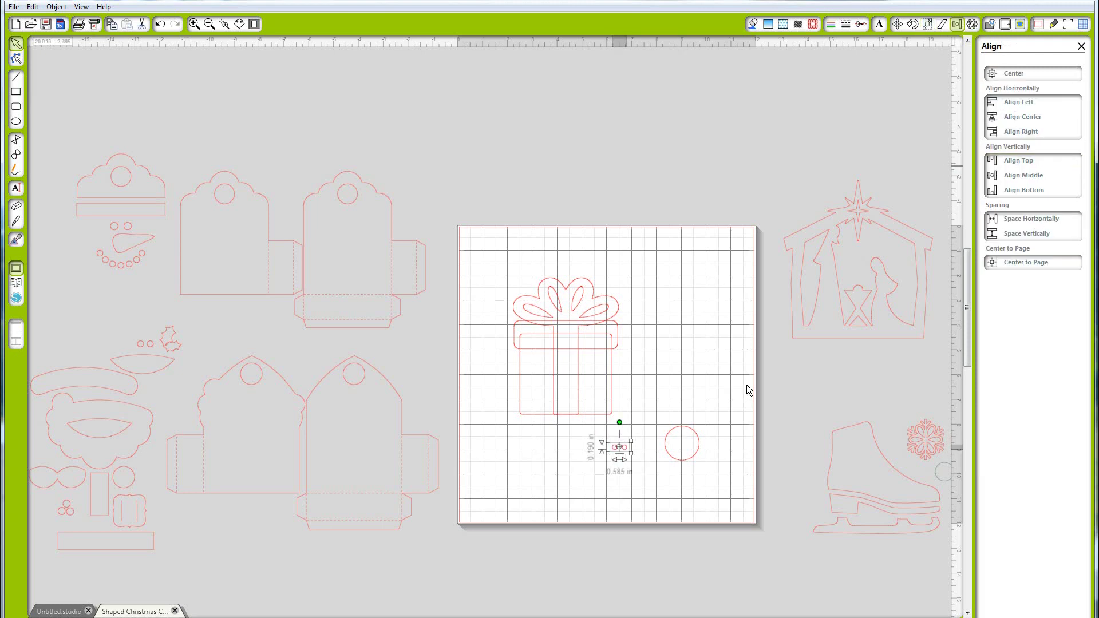
{"action": "right_click", "coordinate": [629, 454]}
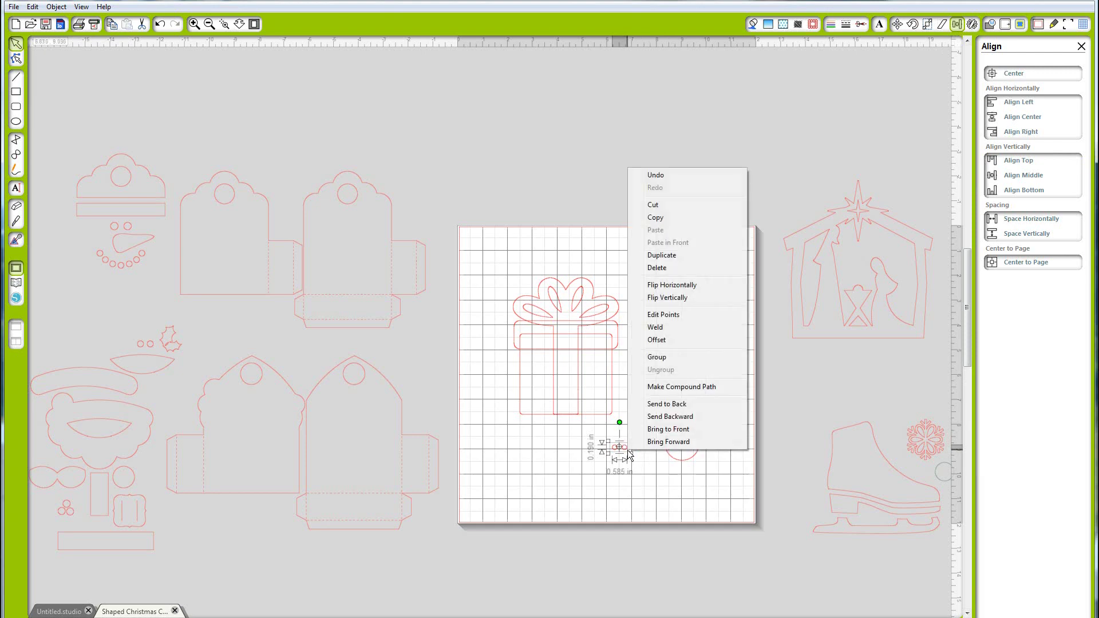
{"action": "left_click", "coordinate": [646, 357]}
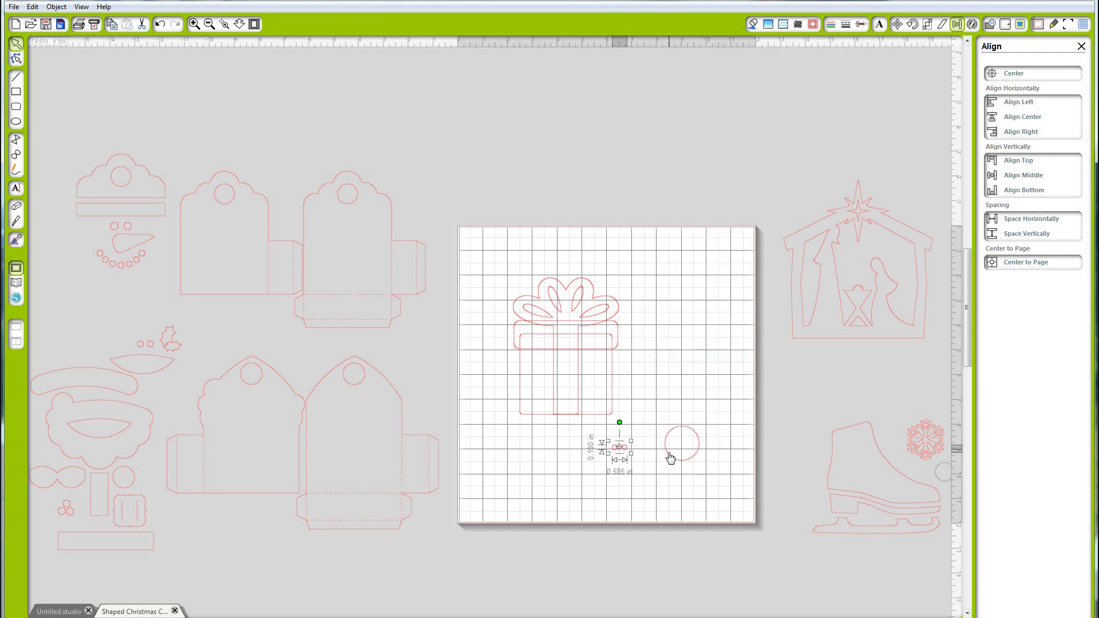
Step: Center the outer circle over the grouped holes and make them a compound path
{"action": "left_click_drag", "start_coordinate": [674, 459], "coordinate": [693, 424]}
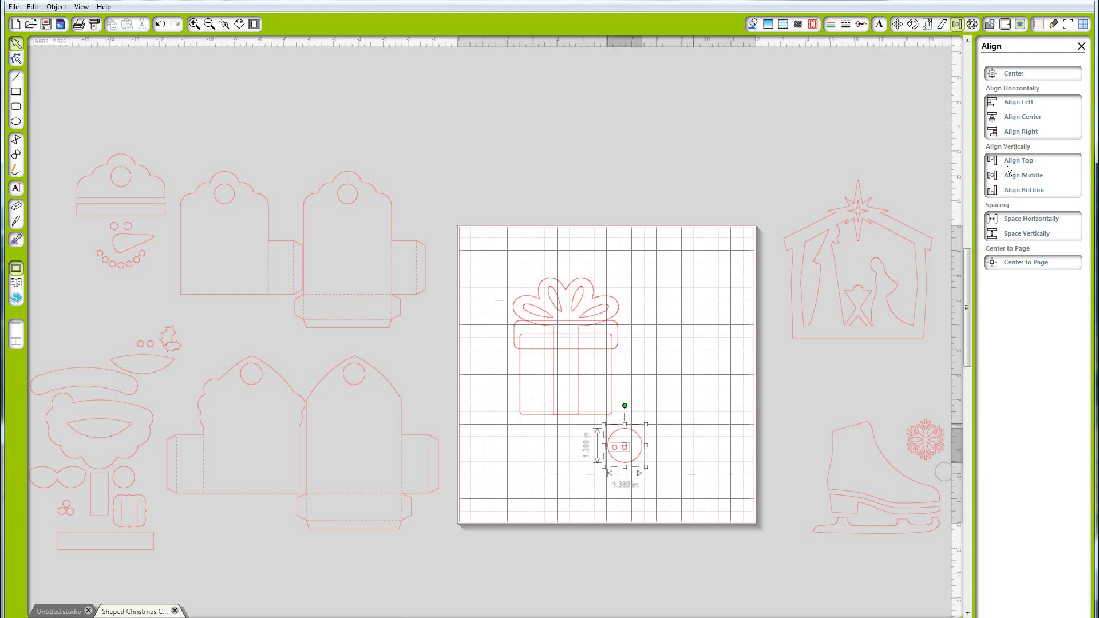
{"action": "left_click", "coordinate": [1017, 118]}
{"action": "right_click", "coordinate": [630, 467]}
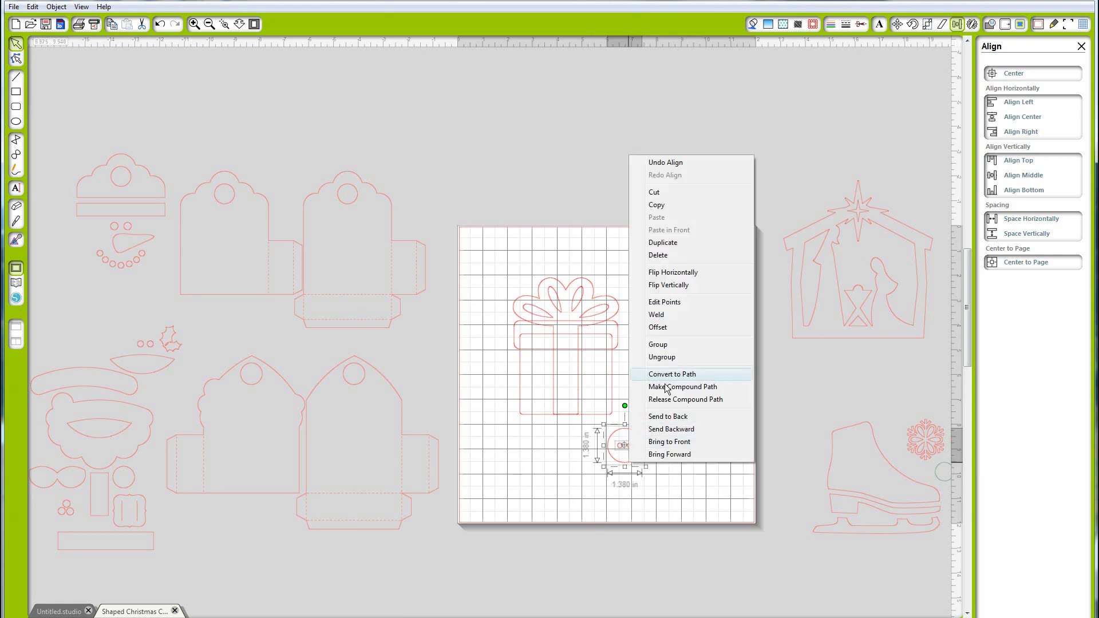
{"action": "left_click", "coordinate": [667, 388]}
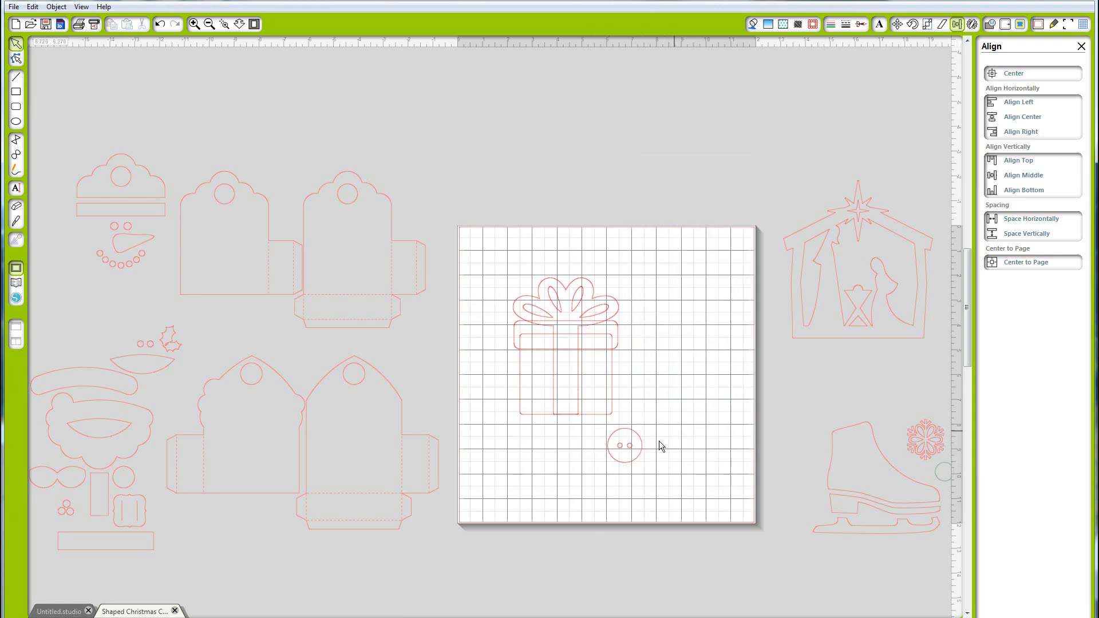
Step: Scale the button to 1 in wide and 1 in high, and move it beside the gift's bow
{"action": "left_click", "coordinate": [623, 467]}
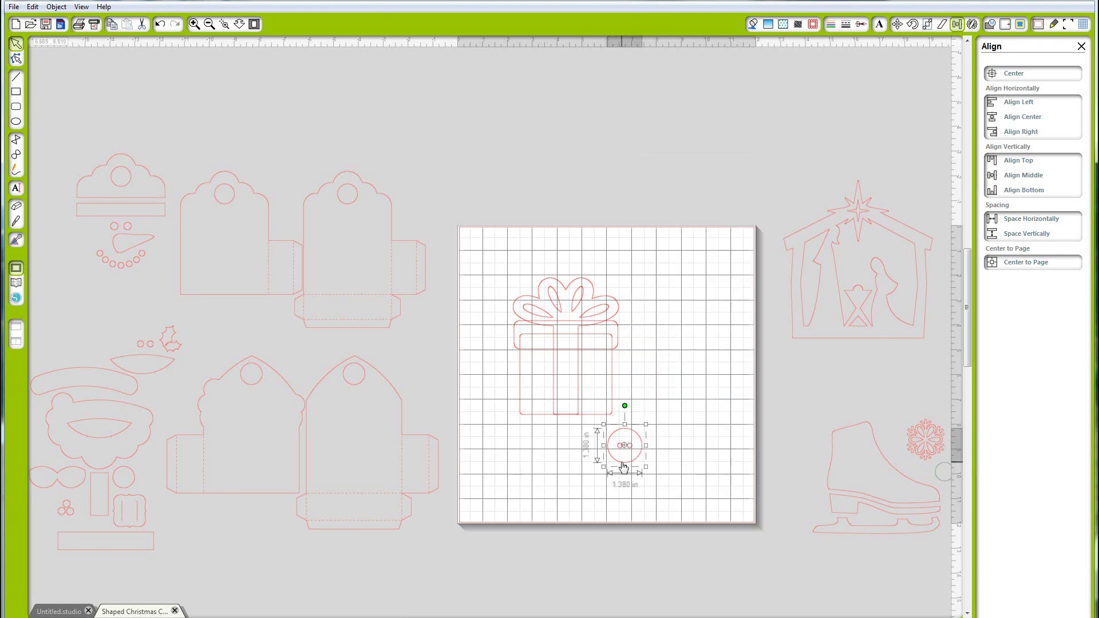
{"action": "left_click", "coordinate": [927, 25]}
{"action": "left_click_drag", "start_coordinate": [1051, 200], "coordinate": [1034, 197]}
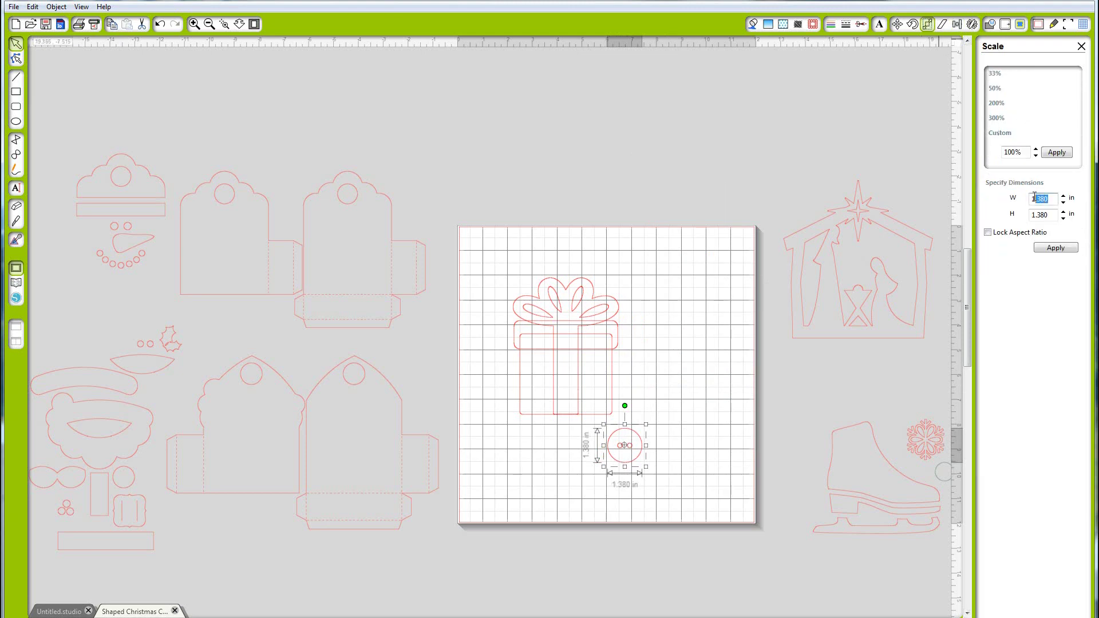
{"action": "type", "text": "."}
{"action": "key", "text": "Tab"}
{"action": "type", "text": "1.0"}
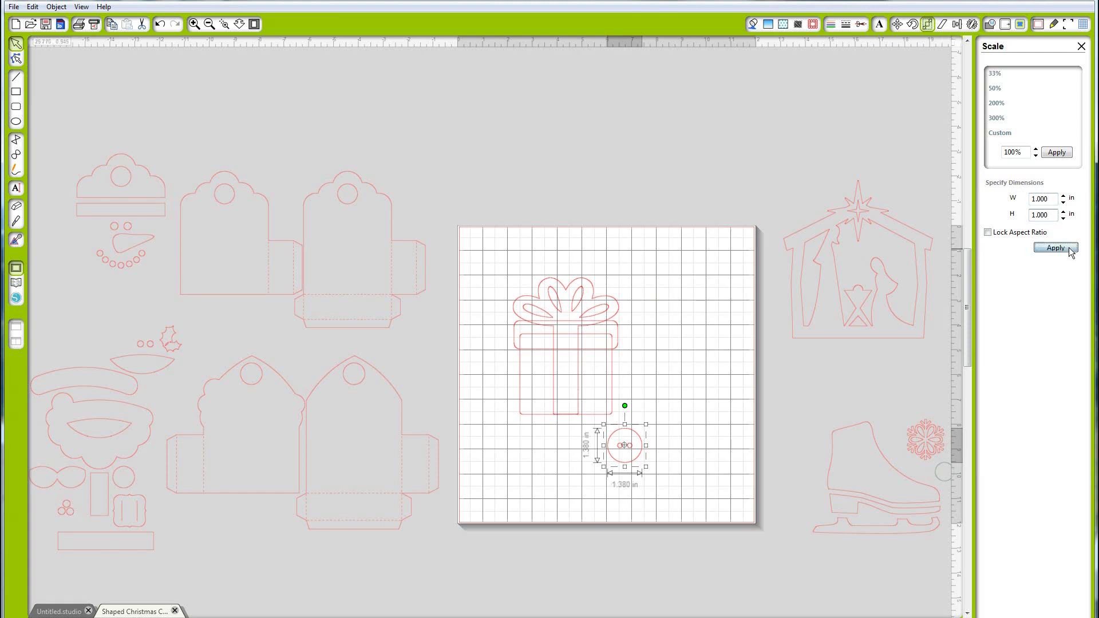
{"action": "left_click", "coordinate": [1056, 248]}
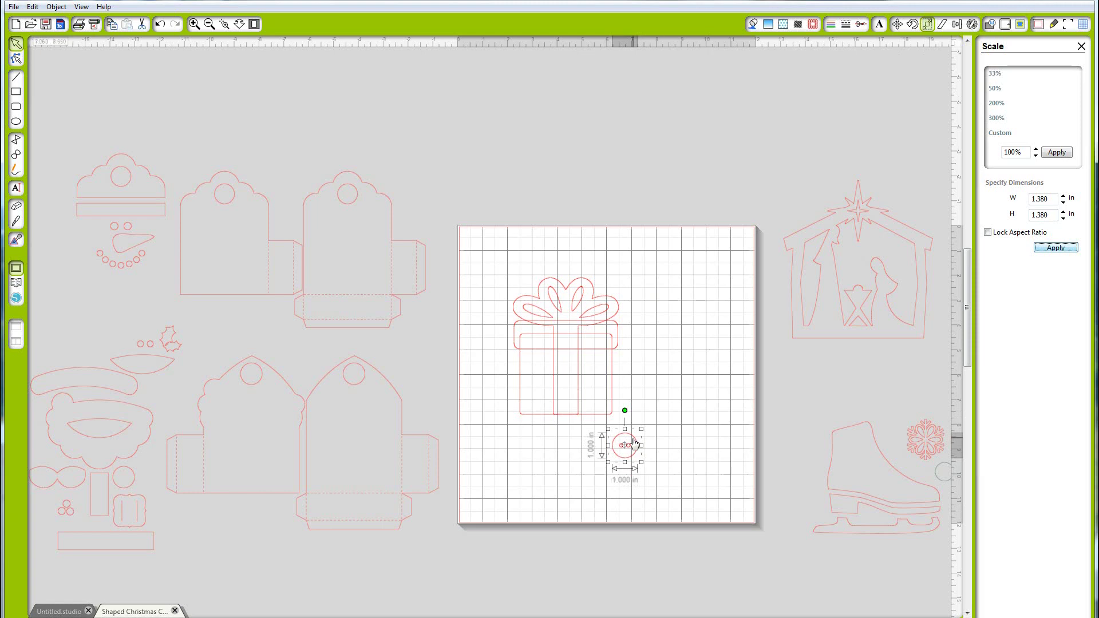
{"action": "left_click_drag", "start_coordinate": [629, 436], "coordinate": [701, 311]}
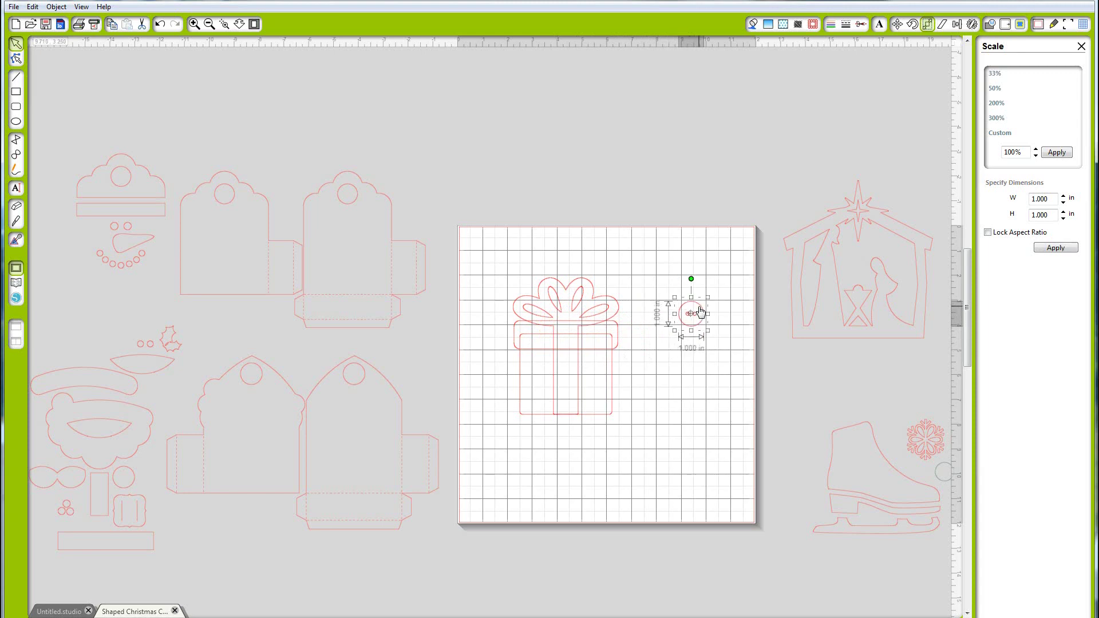
Step: Duplicate the gift, move the copy above the page, and place the button on its bow
{"action": "left_click", "coordinate": [547, 342]}
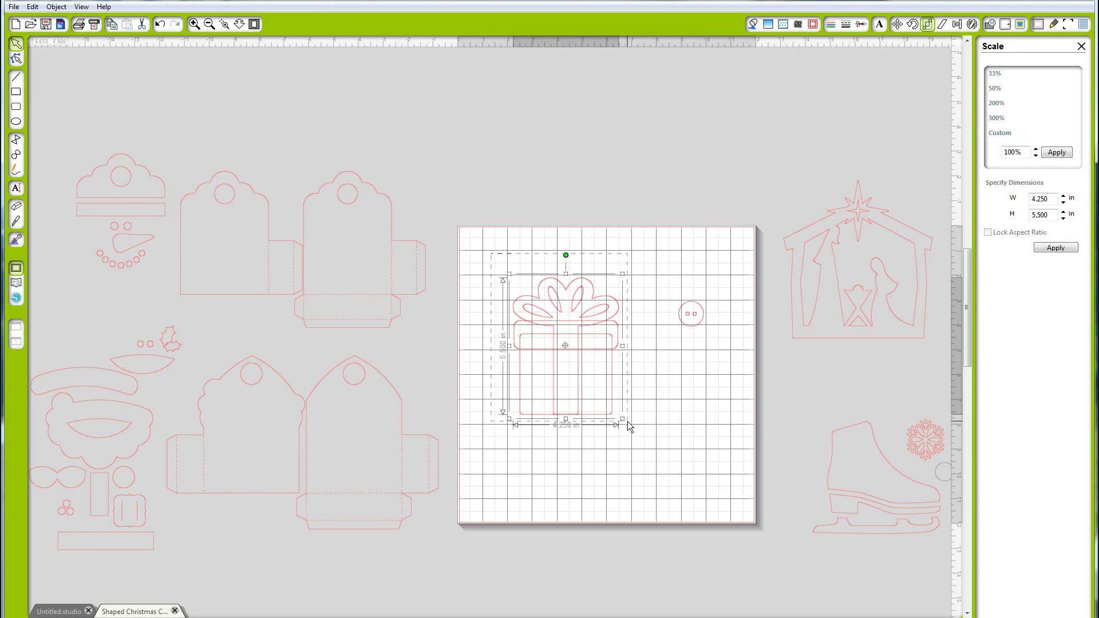
{"action": "right_click", "coordinate": [611, 414]}
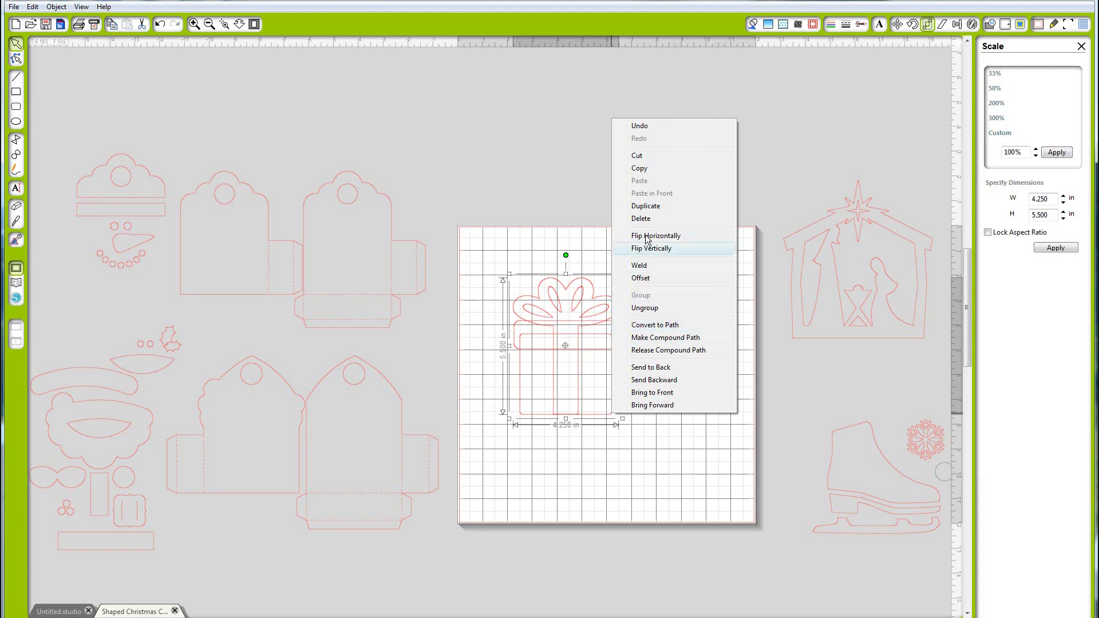
{"action": "left_click", "coordinate": [643, 206]}
{"action": "left_click_drag", "start_coordinate": [624, 328], "coordinate": [748, 115]}
{"action": "left_click_drag", "start_coordinate": [694, 325], "coordinate": [693, 142]}
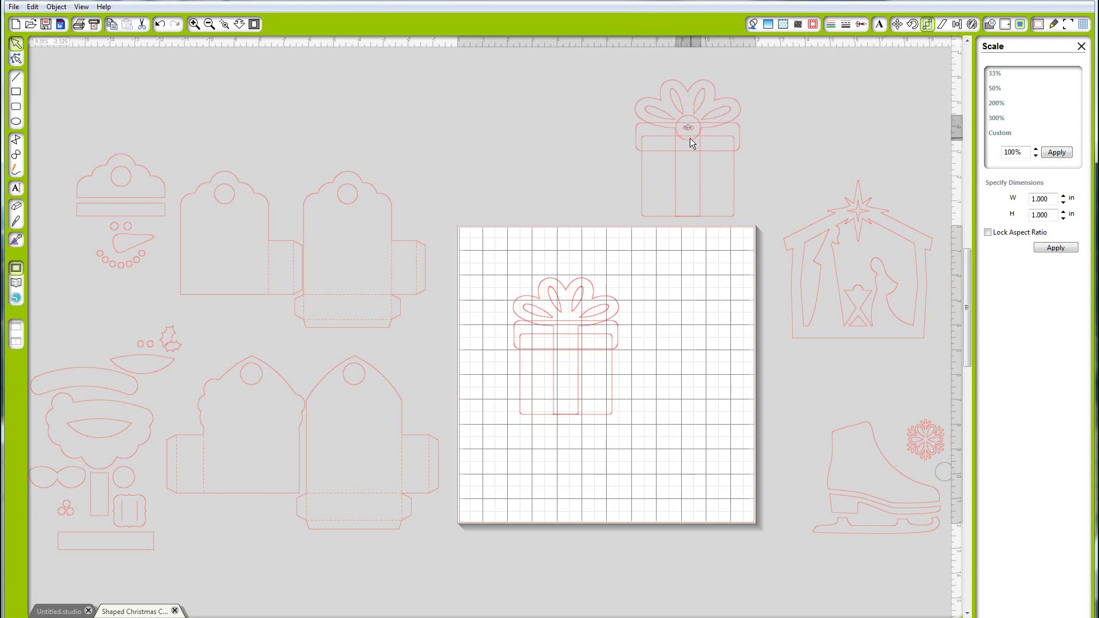
Step: Weld the gift remaining on the page into a single silhouette and duplicate that silhouette
{"action": "left_click_drag", "start_coordinate": [516, 260], "coordinate": [651, 448]}
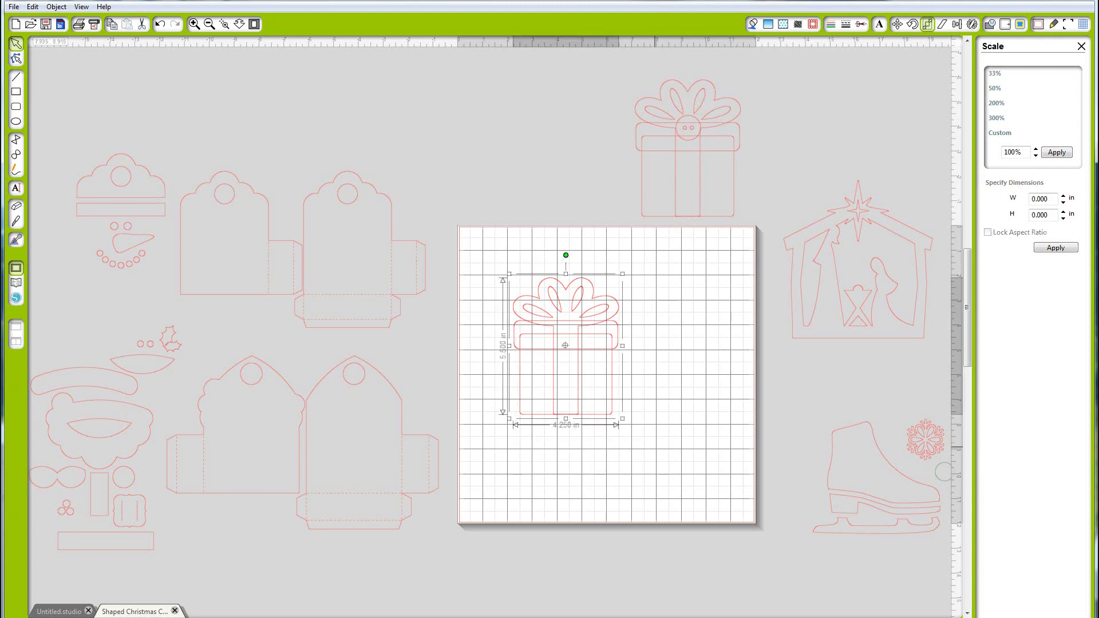
{"action": "left_click", "coordinate": [992, 25]}
{"action": "left_click", "coordinate": [1013, 73]}
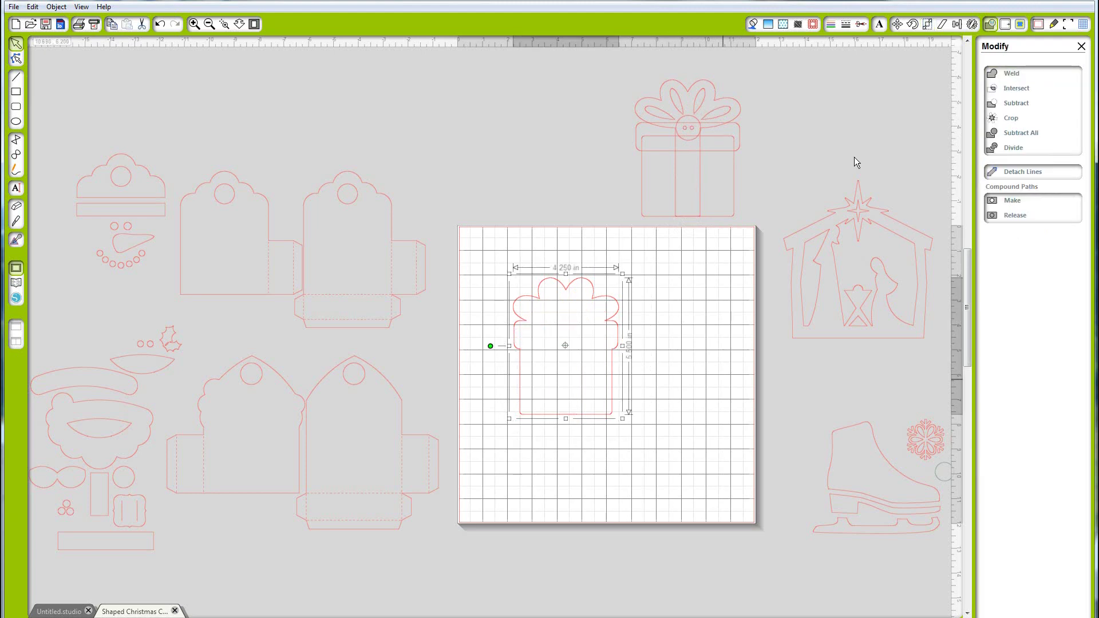
{"action": "right_click", "coordinate": [611, 373]}
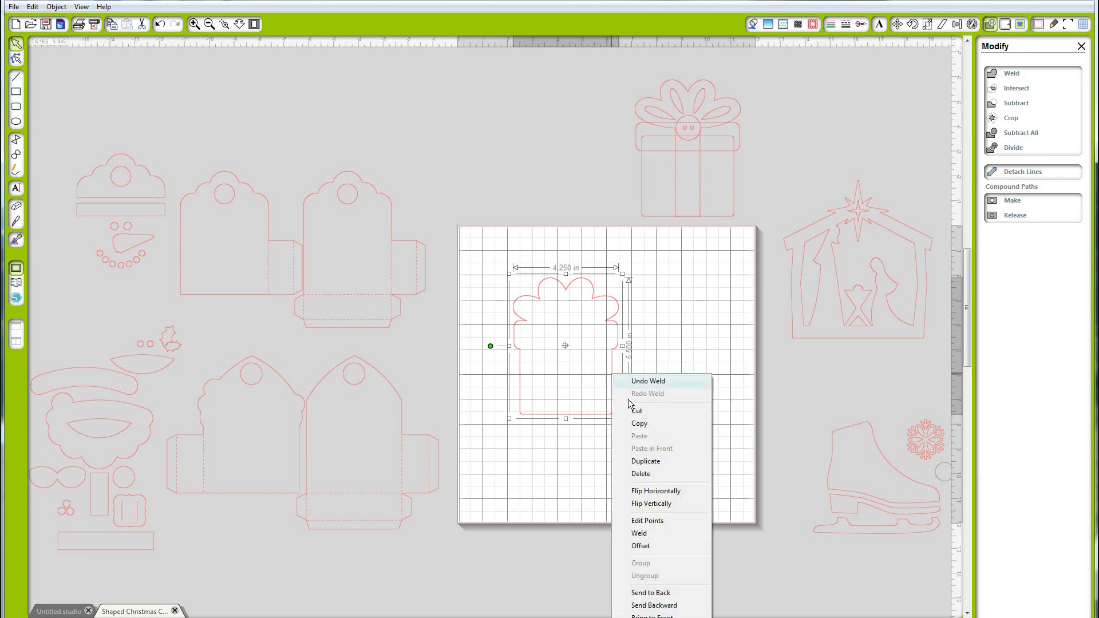
{"action": "left_click", "coordinate": [630, 461]}
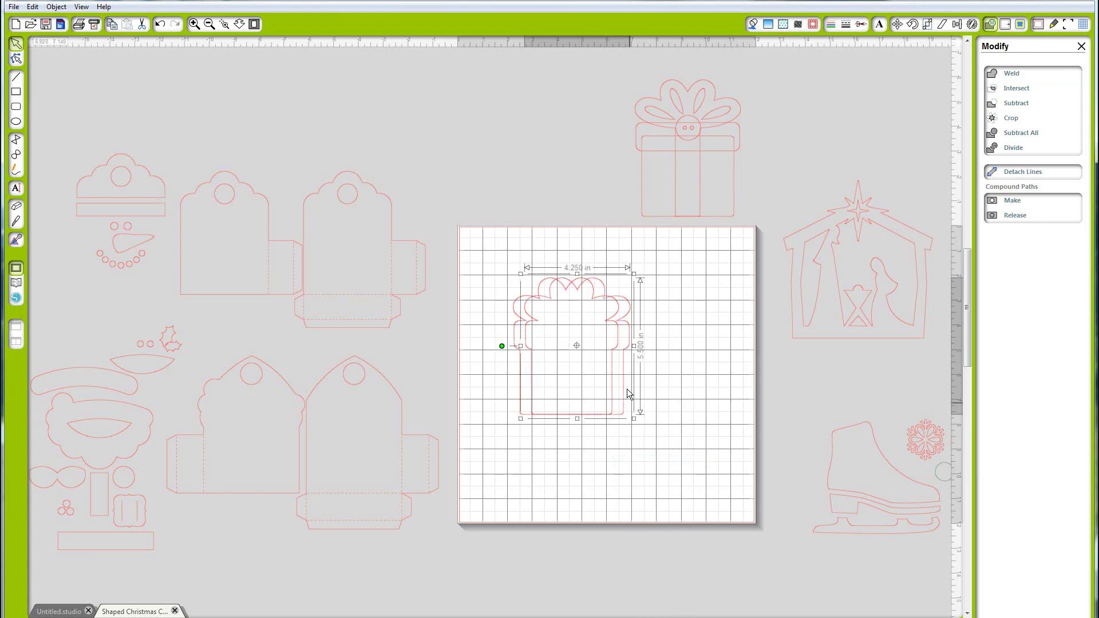
Step: Set the duplicate gift silhouette beside the original and move both above the page next to the layered gift
{"action": "left_click_drag", "start_coordinate": [628, 396], "coordinate": [724, 397]}
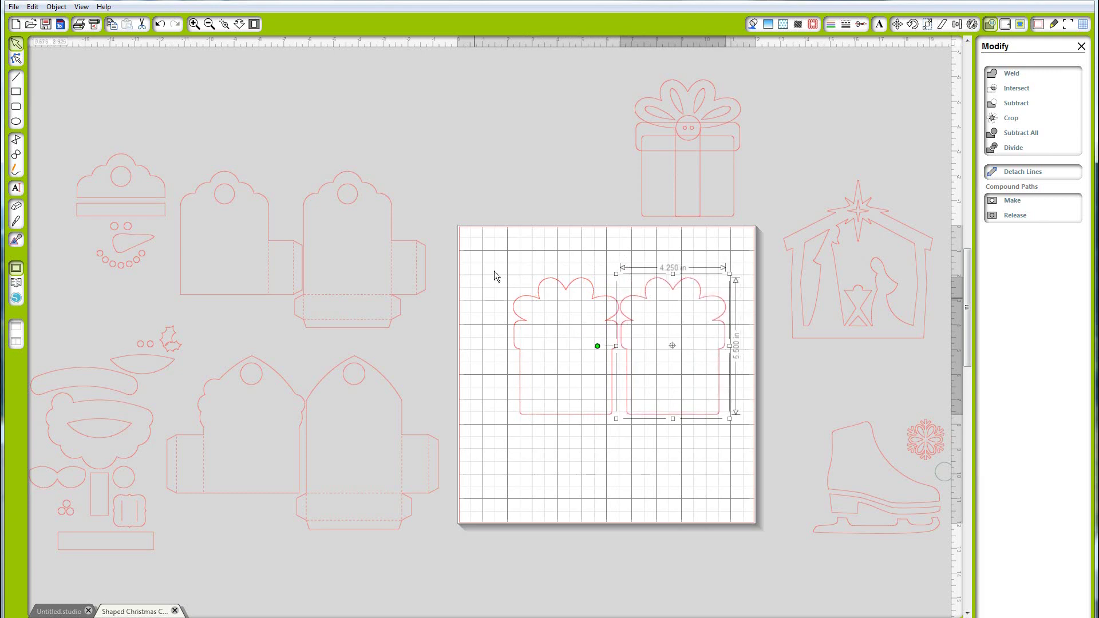
{"action": "left_click_drag", "start_coordinate": [493, 422], "coordinate": [618, 255]}
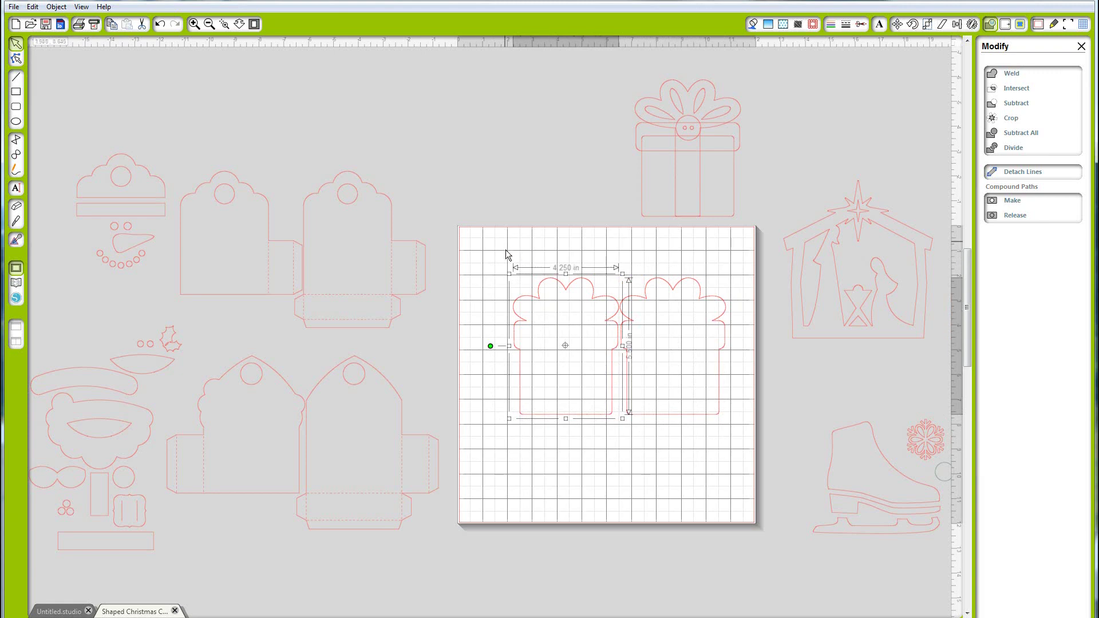
{"action": "left_click_drag", "start_coordinate": [506, 250], "coordinate": [593, 227]}
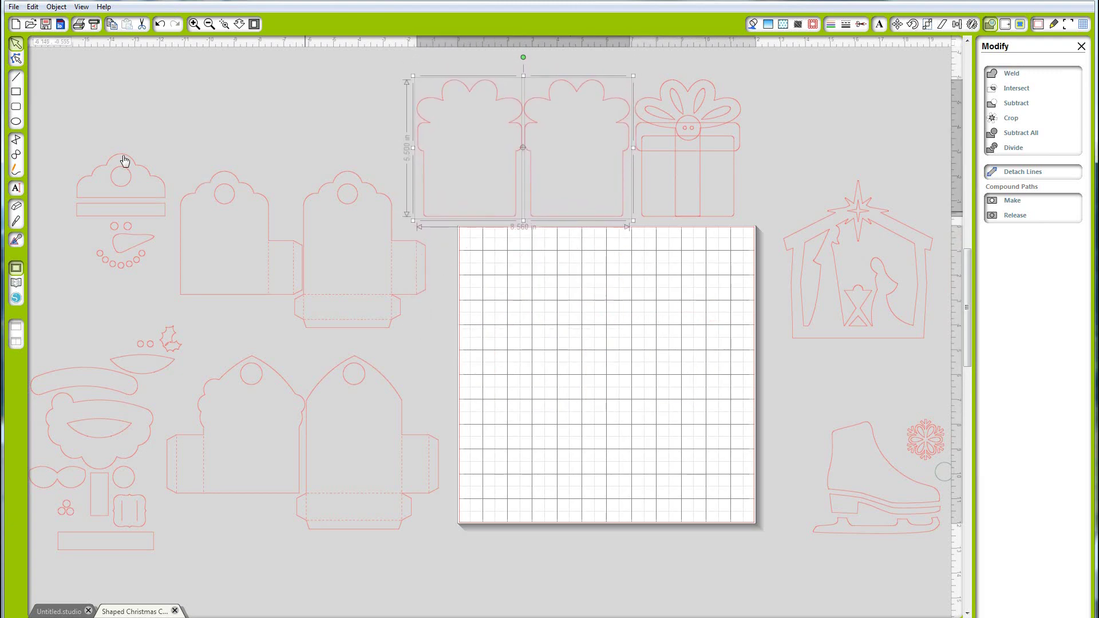
Step: Move the snowman pieces onto the page and delete the panel with the bottom flap, including its fold lines and circle
{"action": "left_click_drag", "start_coordinate": [54, 144], "coordinate": [654, 402]}
{"action": "left_click", "coordinate": [664, 415]}
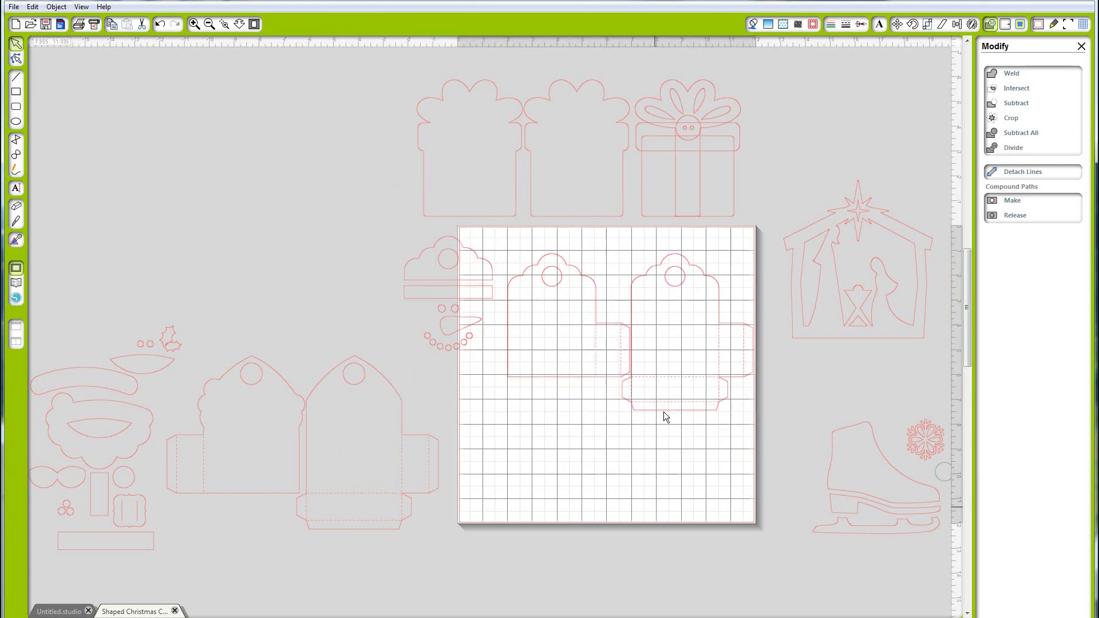
{"action": "left_click", "coordinate": [668, 407]}
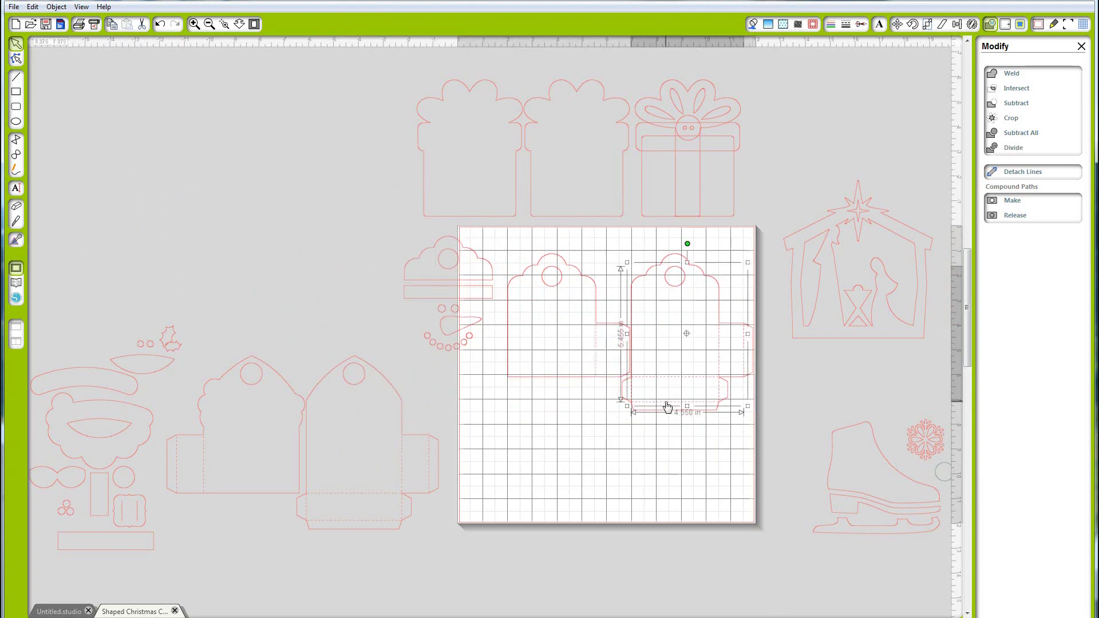
{"action": "key", "text": "Delete"}
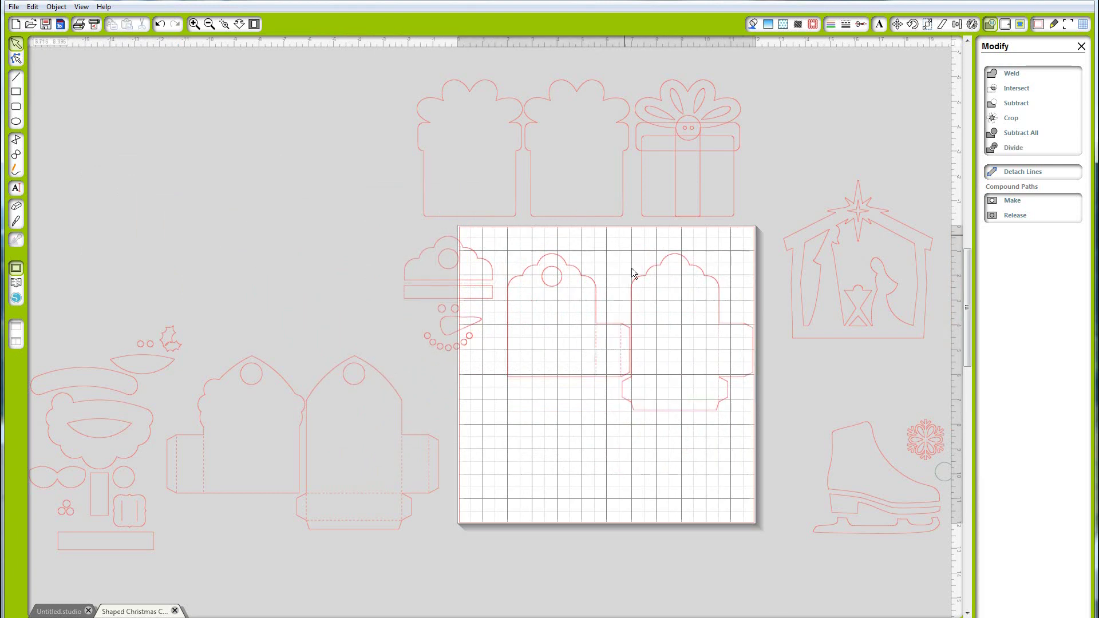
{"action": "left_click", "coordinate": [635, 296]}
{"action": "key", "text": "Delete"}
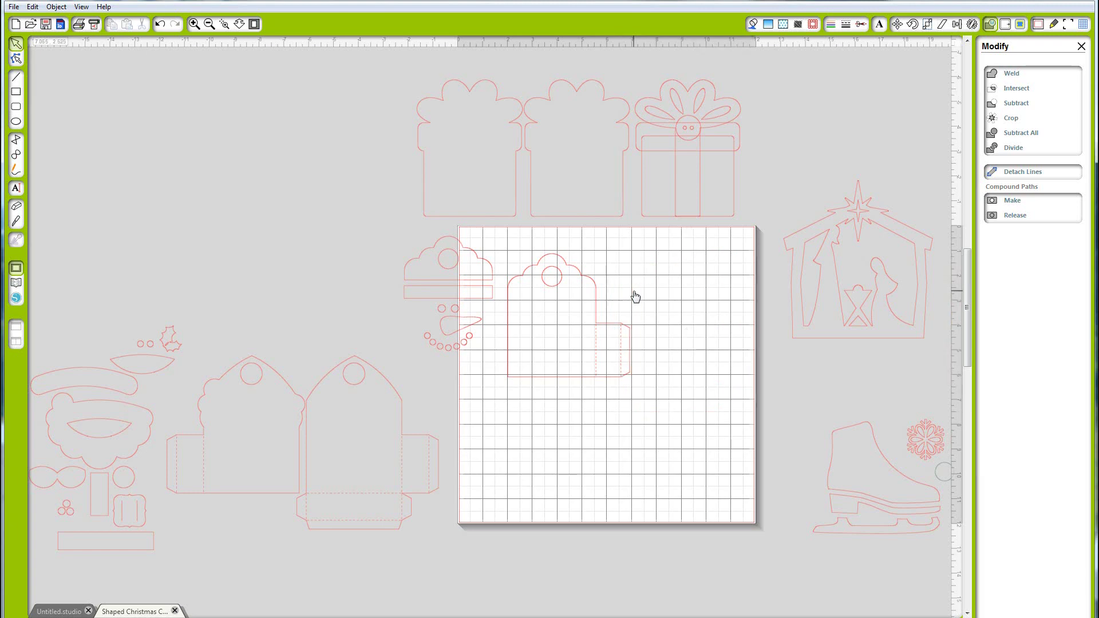
Step: Move the circle off the snowman's scalloped top piece and delete the circle from the remaining panel
{"action": "left_click", "coordinate": [450, 270]}
{"action": "left_click_drag", "start_coordinate": [450, 270], "coordinate": [381, 269]}
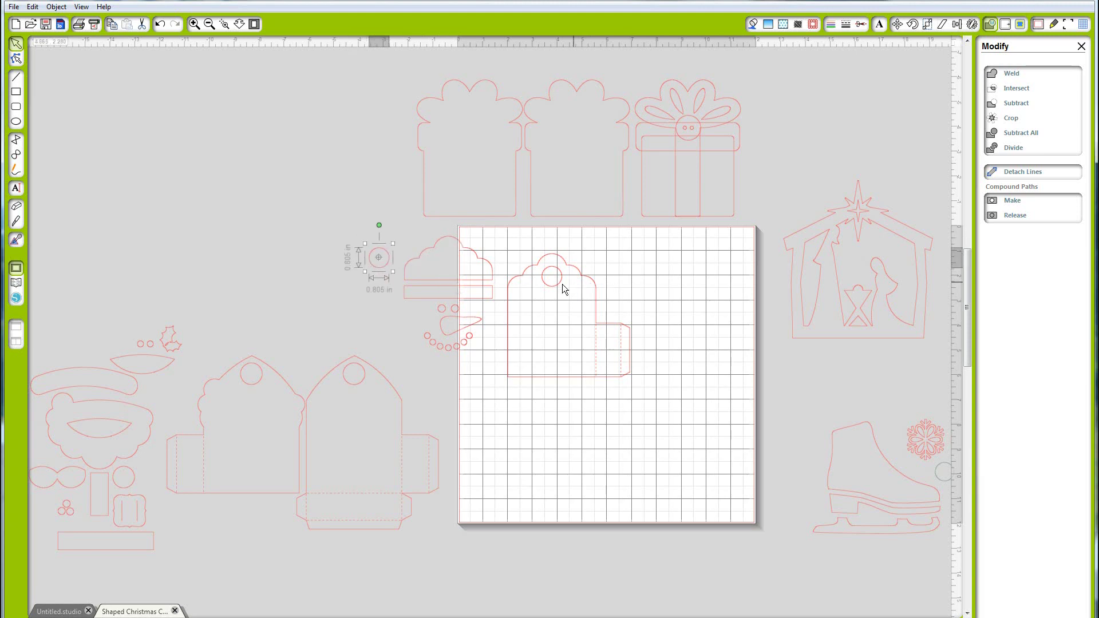
{"action": "left_click", "coordinate": [560, 288]}
{"action": "key", "text": "Delete"}
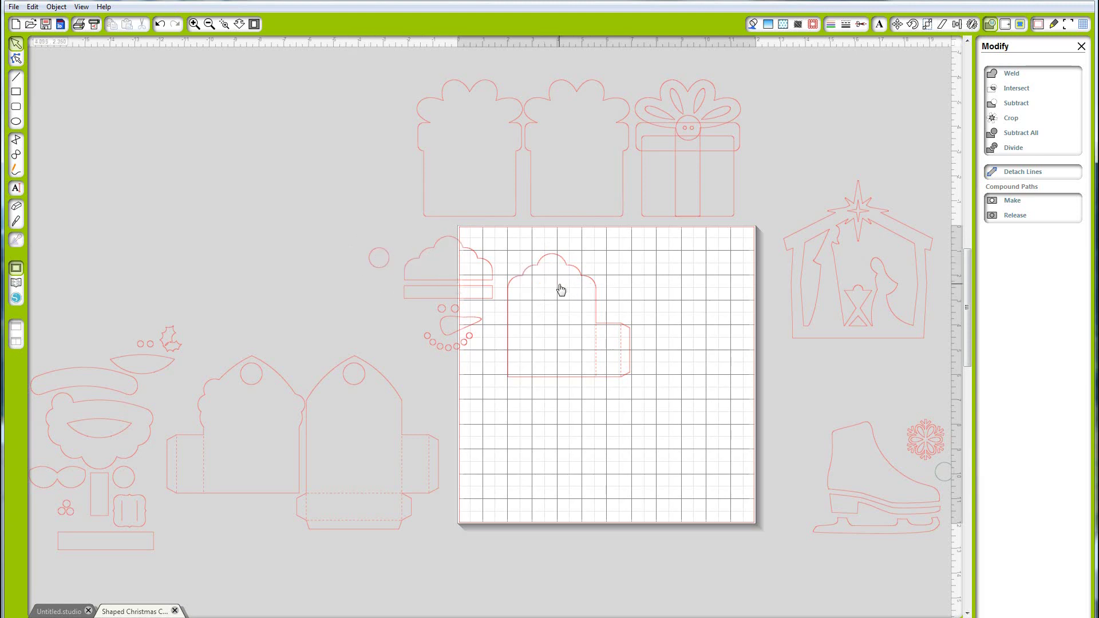
Step: Separate the panel outline from its fold lines, delete the fold lines, and return the outline to mid-page
{"action": "left_click_drag", "start_coordinate": [596, 297], "coordinate": [577, 432]}
{"action": "left_click", "coordinate": [579, 318]}
{"action": "left_click", "coordinate": [637, 387]}
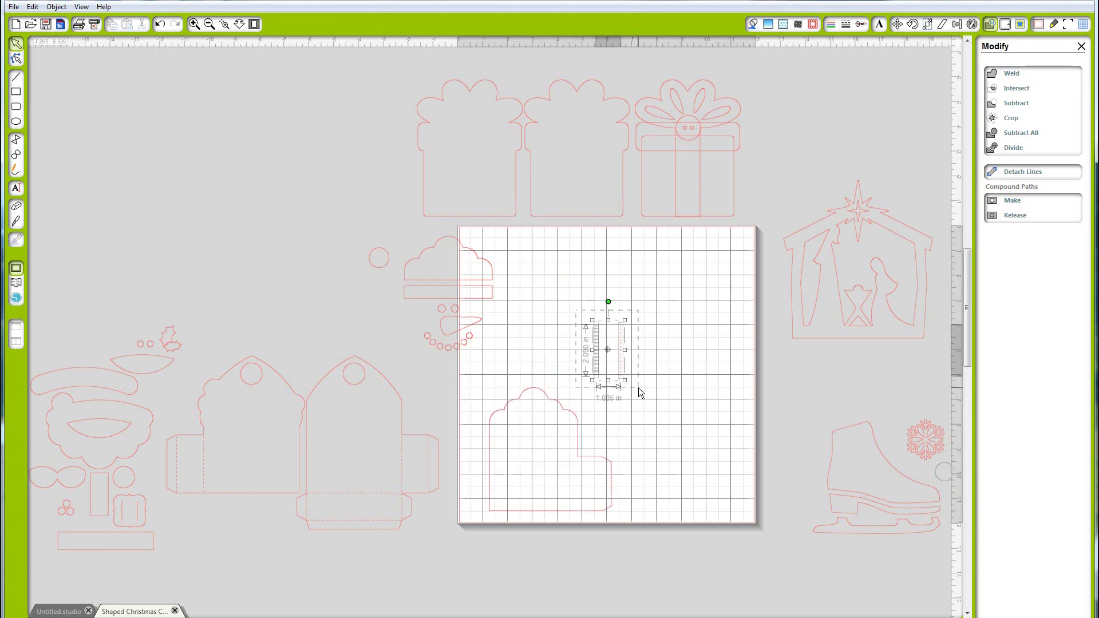
{"action": "key", "text": "Delete"}
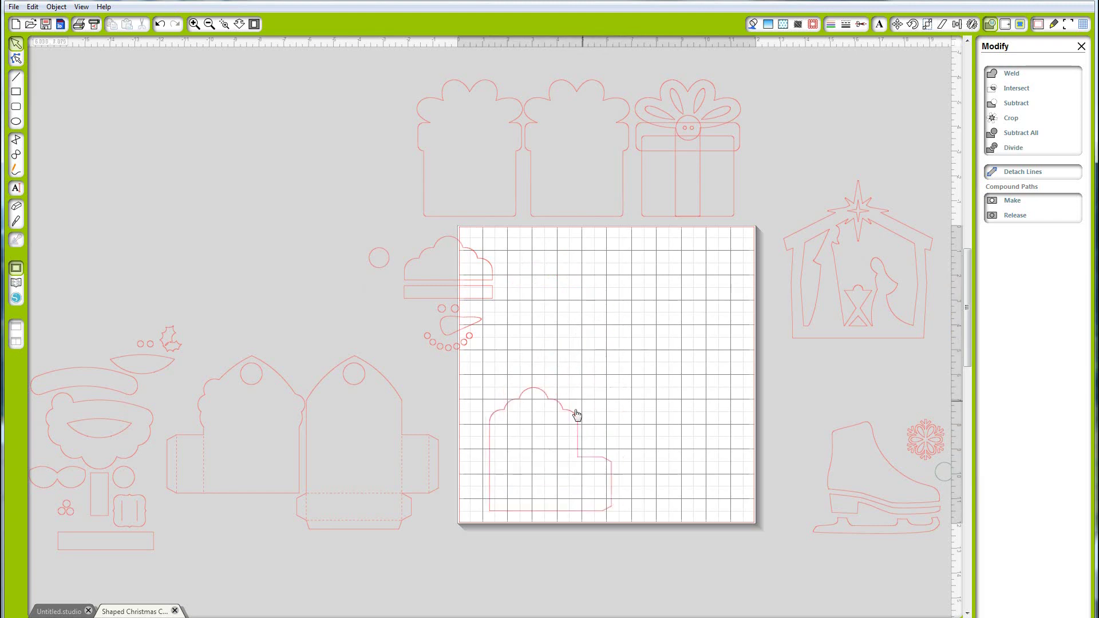
{"action": "left_click_drag", "start_coordinate": [577, 414], "coordinate": [598, 325]}
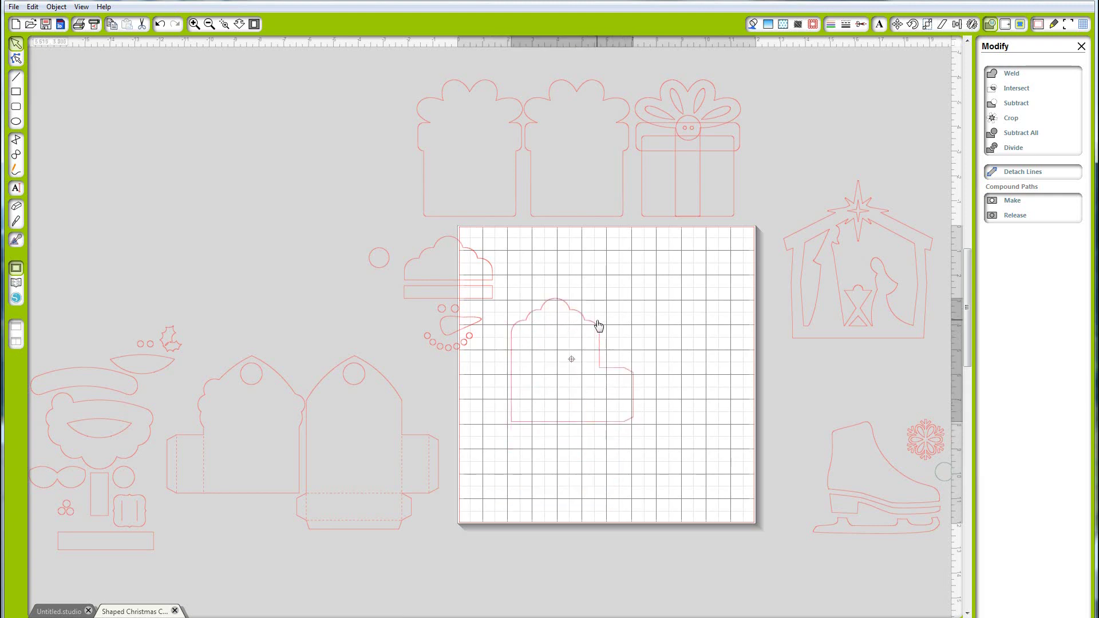
{"action": "left_click", "coordinate": [146, 61]}
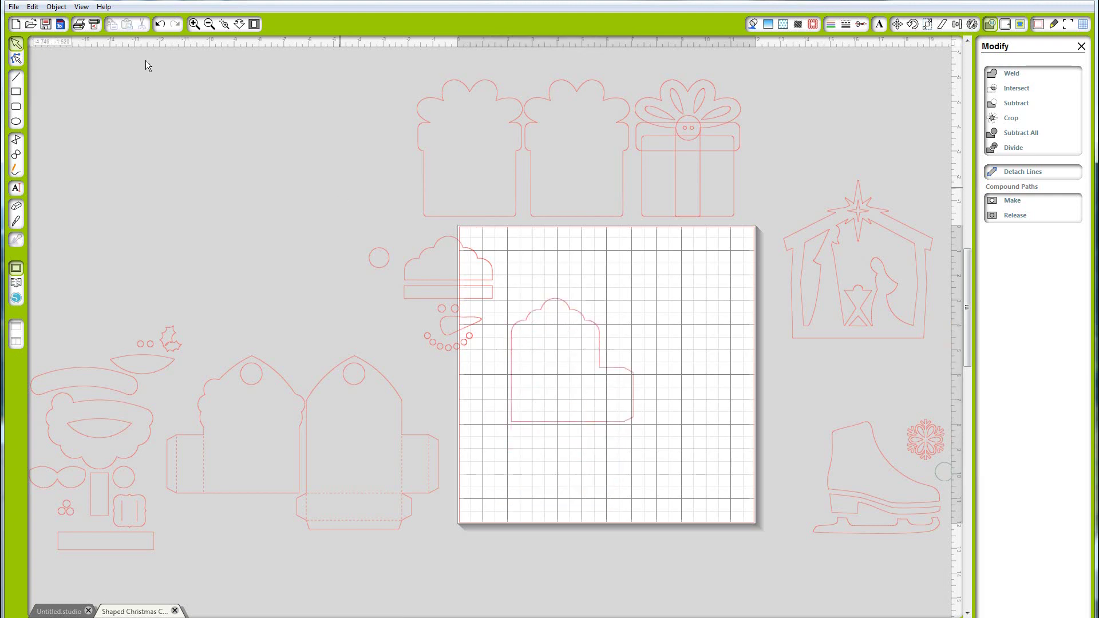
Step: Cut the side flap off the panel outline with a straight knife along the panel's edge and delete the flap
{"action": "left_click", "coordinate": [224, 23]}
{"action": "left_click_drag", "start_coordinate": [464, 285], "coordinate": [664, 431]}
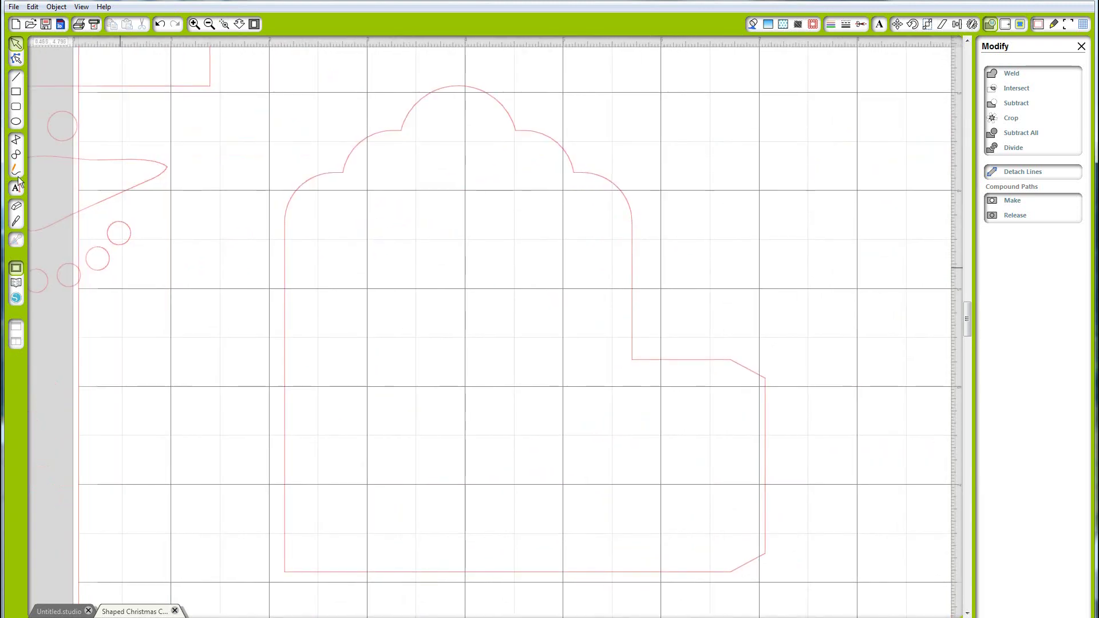
{"action": "left_click", "coordinate": [17, 222]}
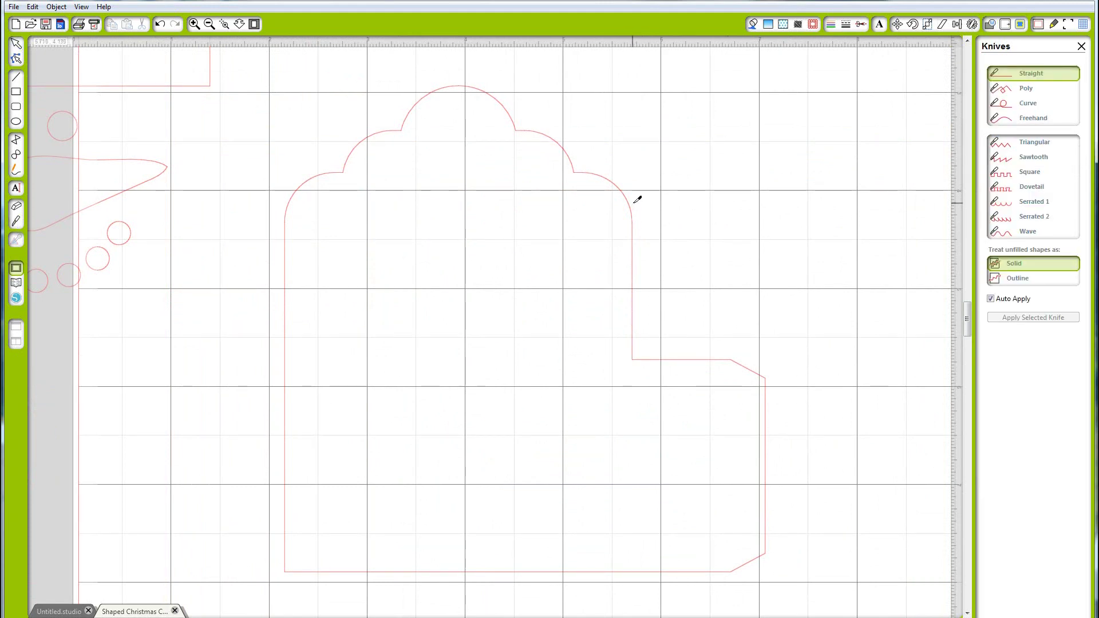
{"action": "left_click_drag", "start_coordinate": [635, 227], "coordinate": [640, 584]}
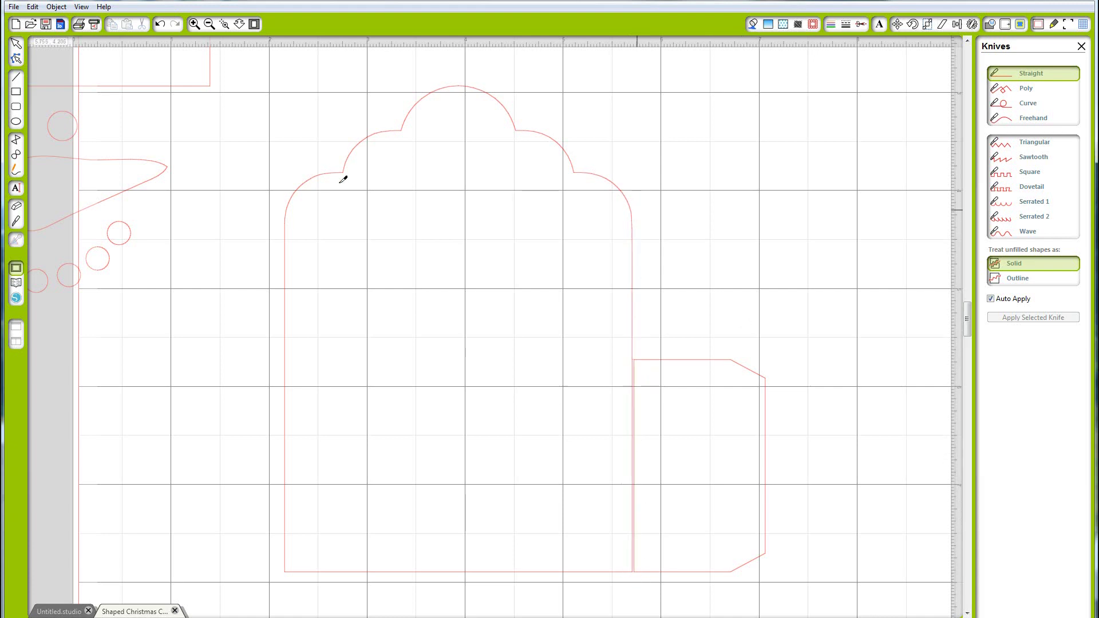
{"action": "left_click", "coordinate": [16, 43]}
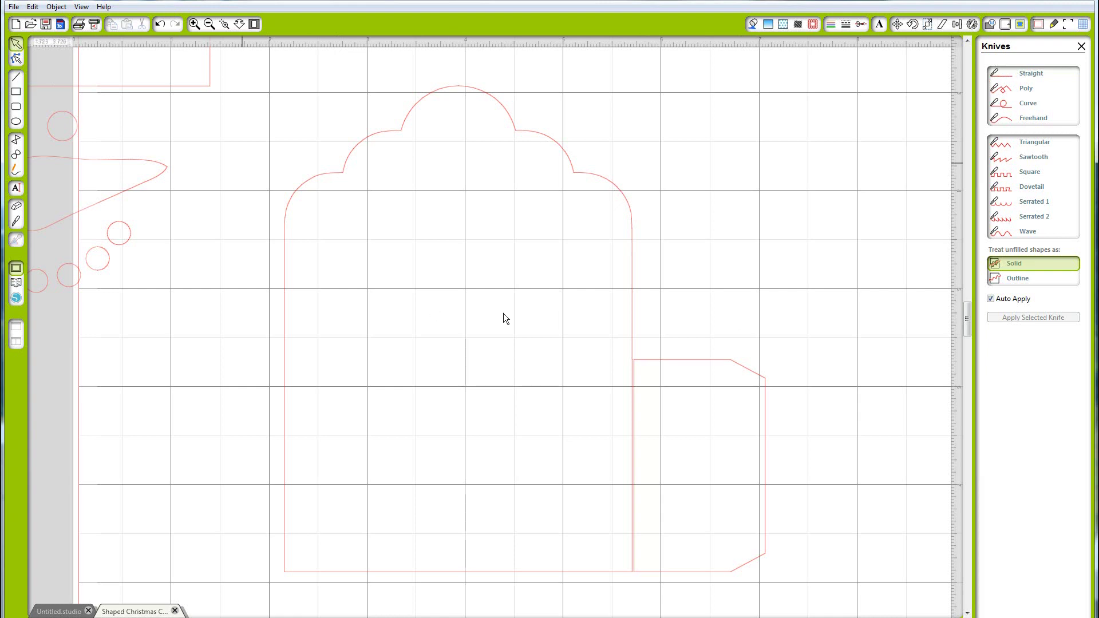
{"action": "left_click", "coordinate": [695, 361]}
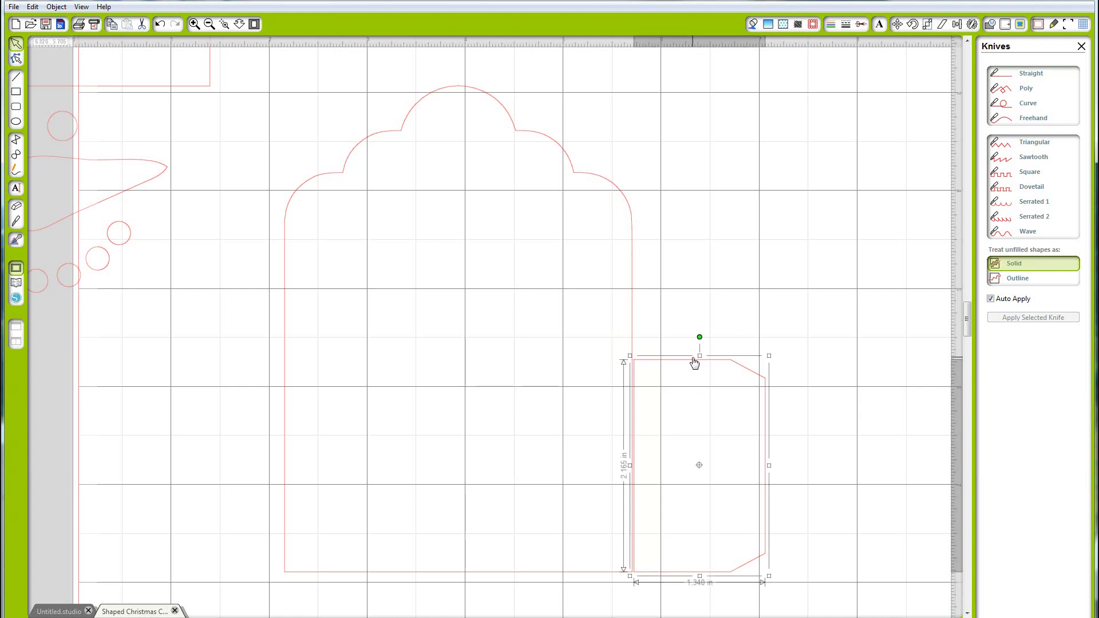
{"action": "key", "text": "Delete"}
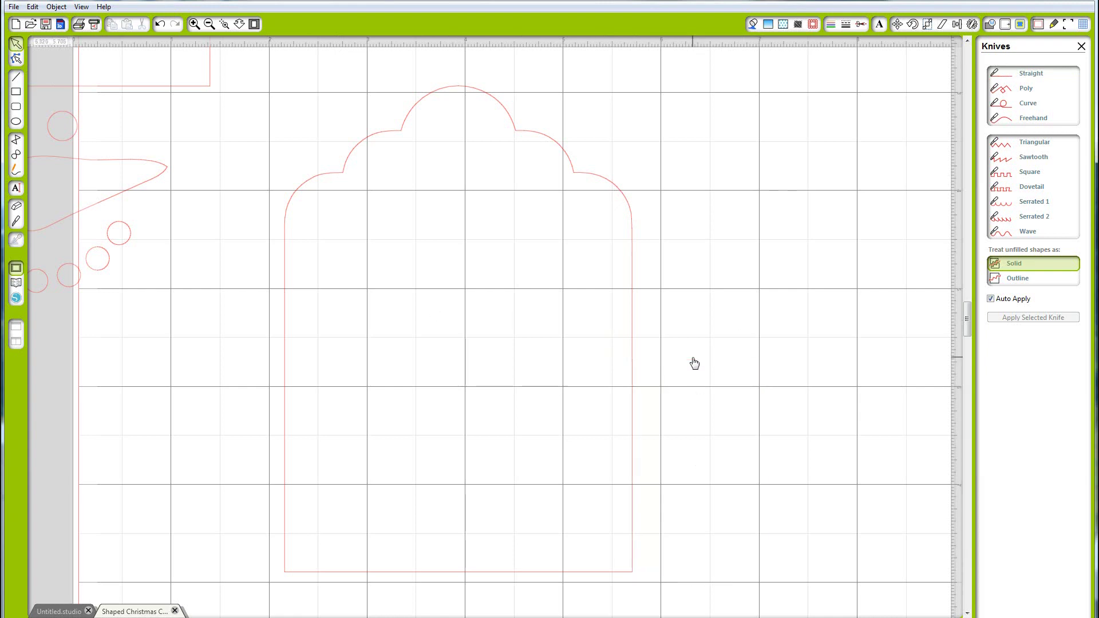
Step: Duplicate the trimmed panel, flip the copy horizontally, and place it against the original's side edge
{"action": "left_click", "coordinate": [210, 24]}
{"action": "left_click", "coordinate": [210, 24]}
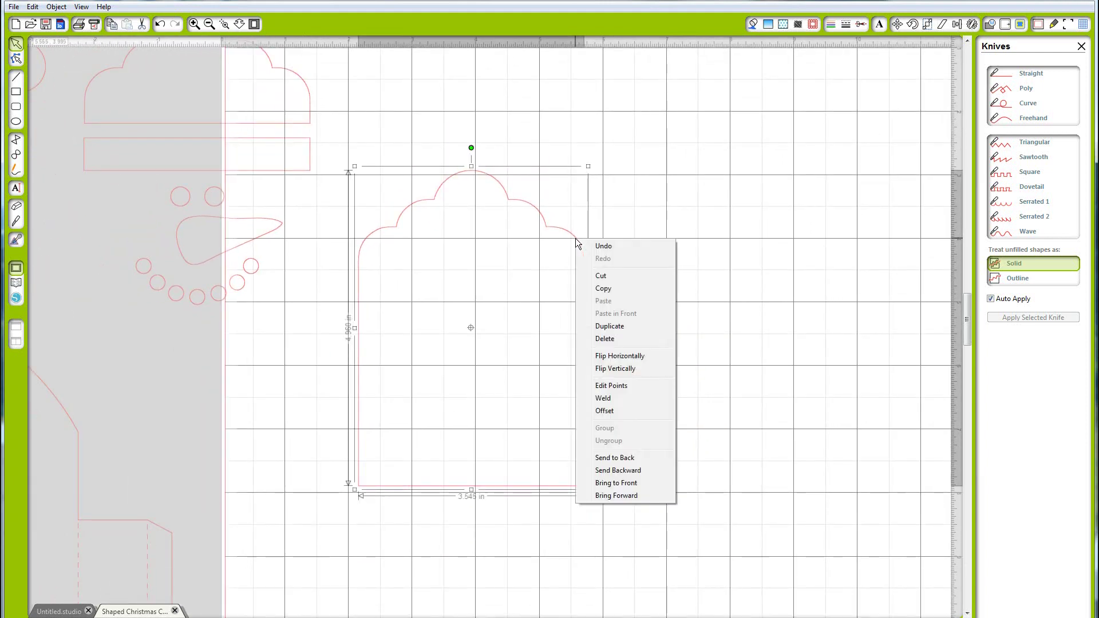
{"action": "left_click", "coordinate": [607, 326]}
{"action": "left_click_drag", "start_coordinate": [587, 245], "coordinate": [811, 247]}
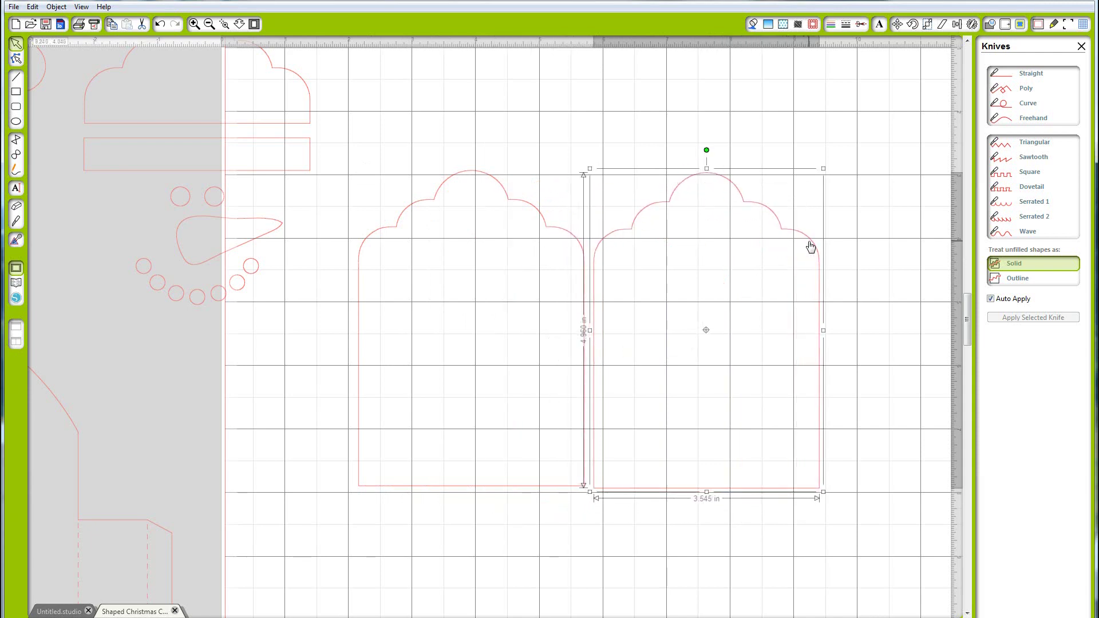
{"action": "right_click", "coordinate": [810, 246]}
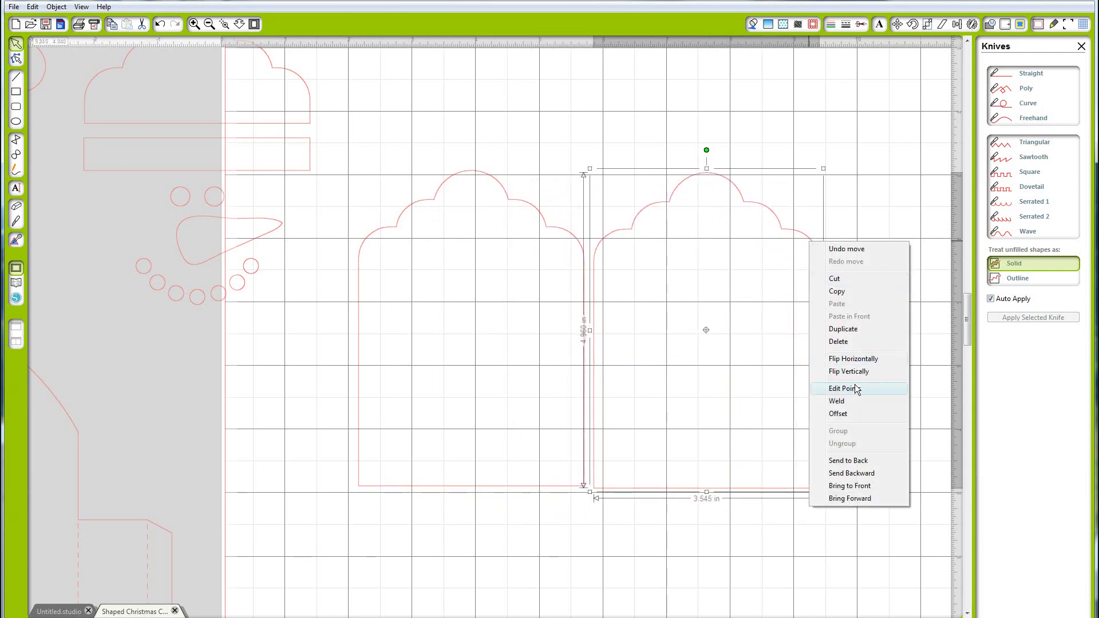
{"action": "left_click", "coordinate": [860, 359]}
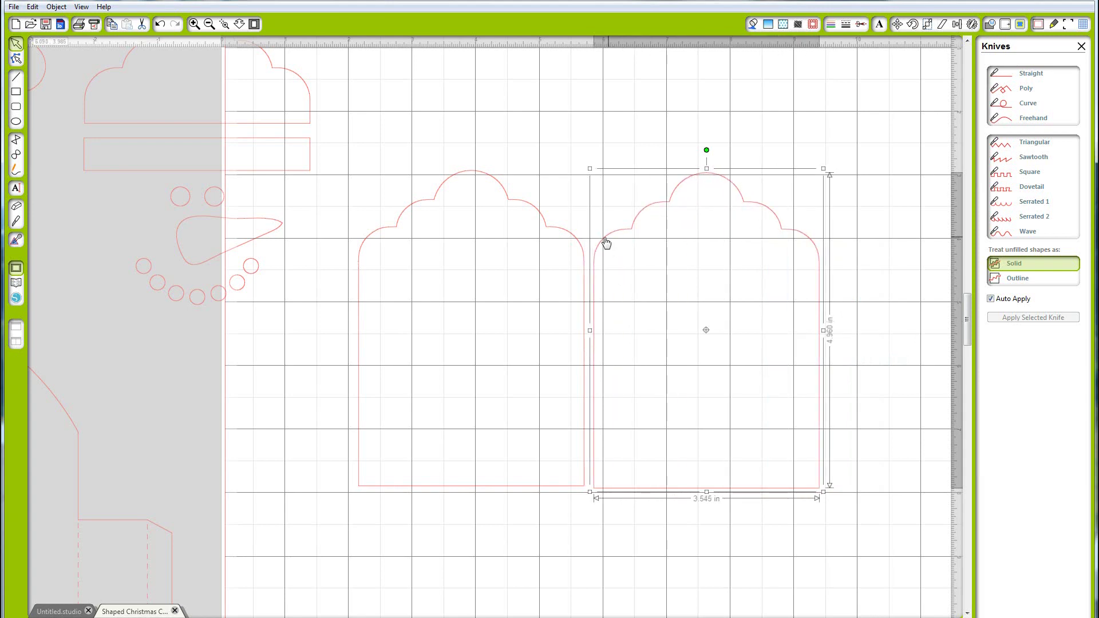
{"action": "left_click_drag", "start_coordinate": [609, 243], "coordinate": [599, 243]}
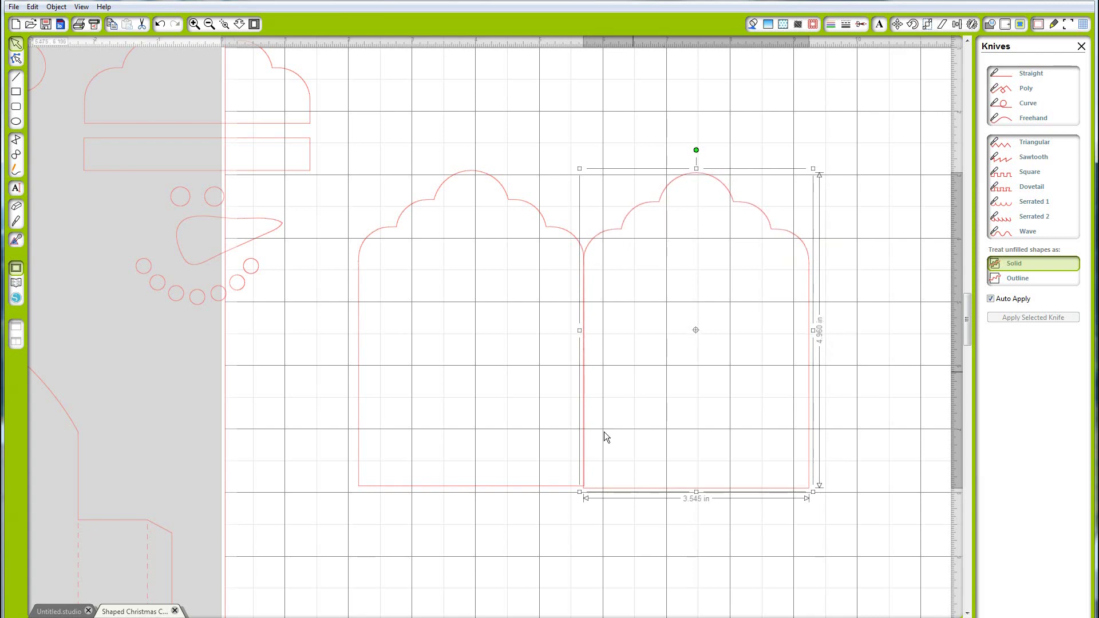
Step: Align the two panels along their bottoms and weld them into one card base
{"action": "left_click_drag", "start_coordinate": [432, 116], "coordinate": [706, 397]}
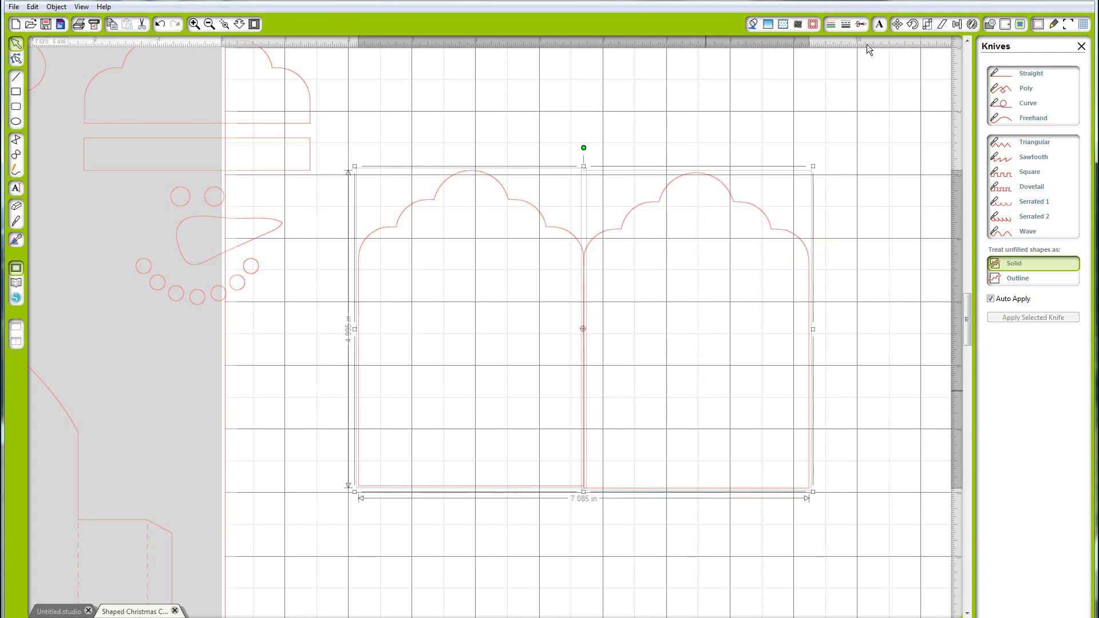
{"action": "left_click", "coordinate": [956, 25]}
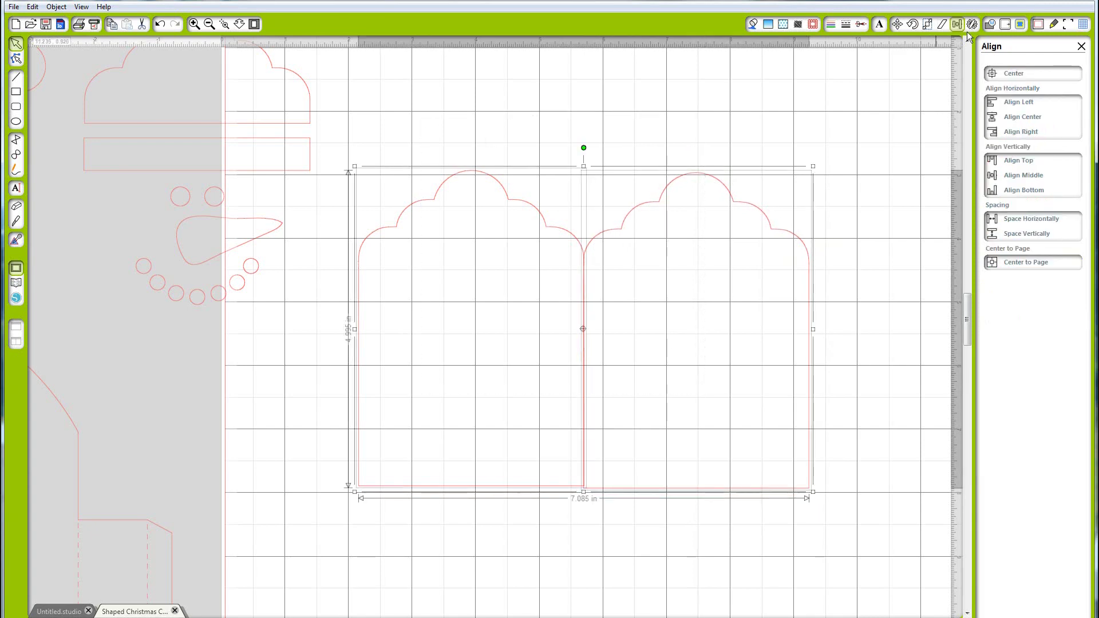
{"action": "left_click", "coordinate": [1025, 188]}
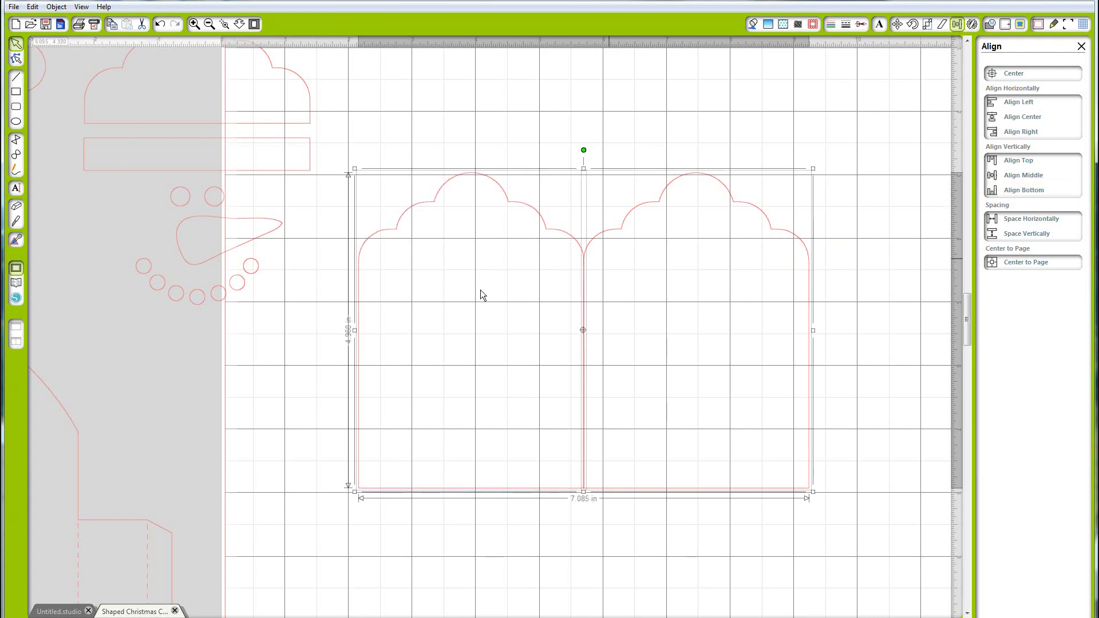
{"action": "left_click", "coordinate": [988, 27]}
{"action": "left_click", "coordinate": [1006, 73]}
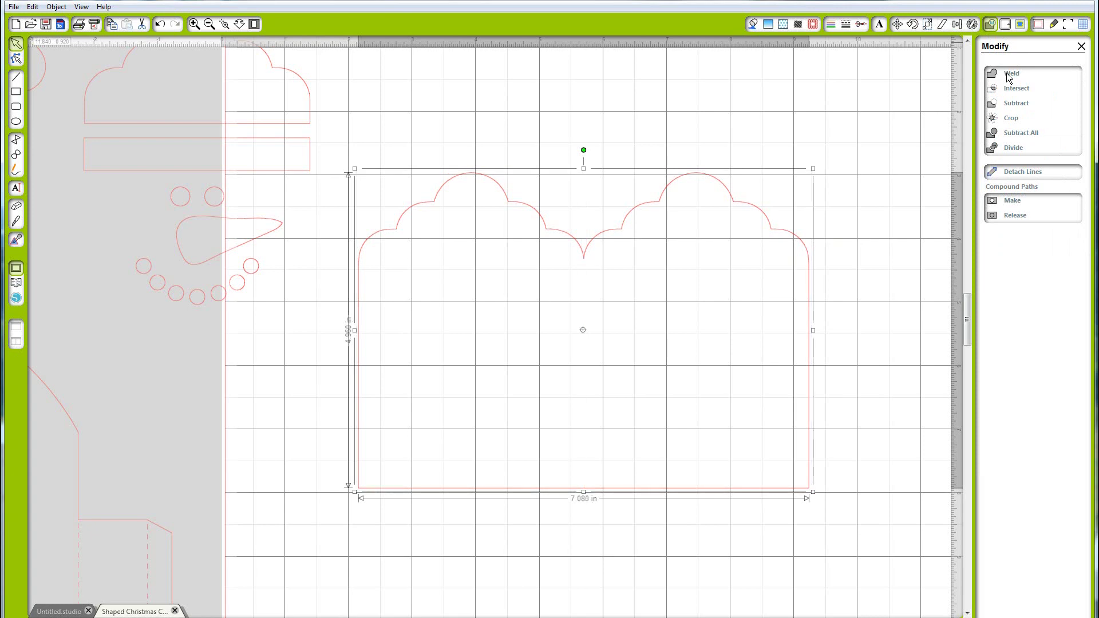
{"action": "left_click", "coordinate": [733, 96]}
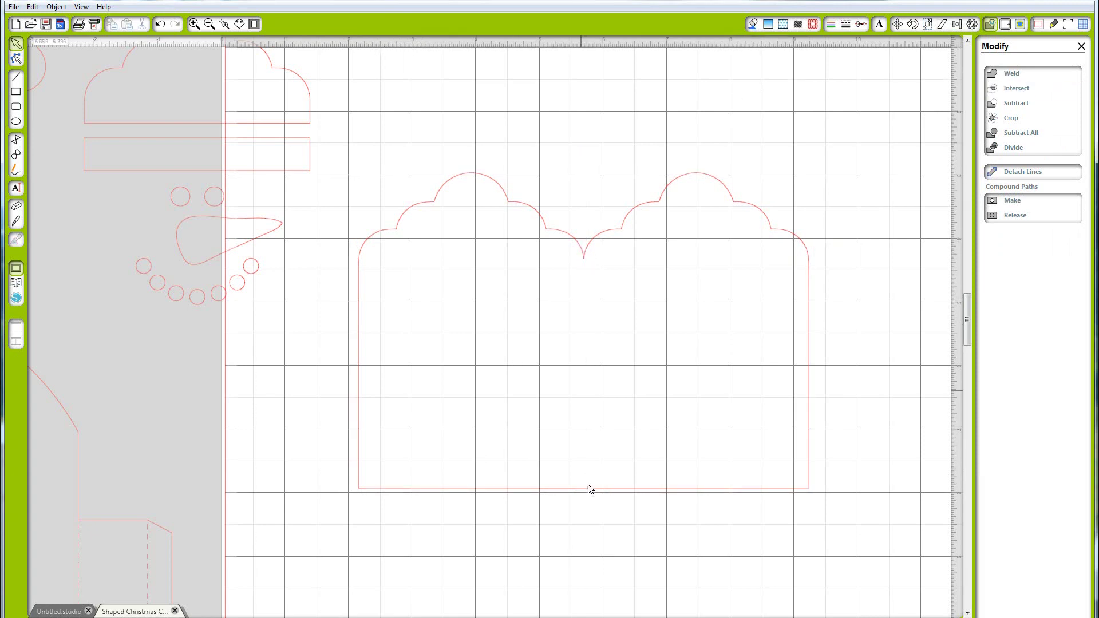
Step: Place the snowman's scalloped top piece over the card base's left half and align both shapes left and top
{"action": "left_click", "coordinate": [211, 24]}
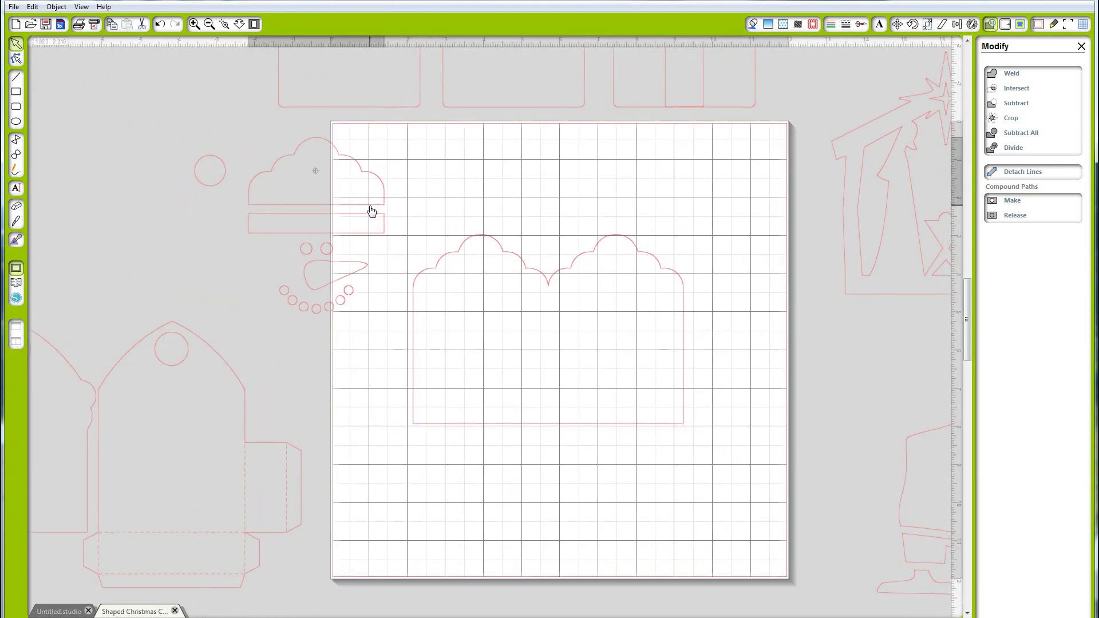
{"action": "left_click_drag", "start_coordinate": [371, 211], "coordinate": [537, 308]}
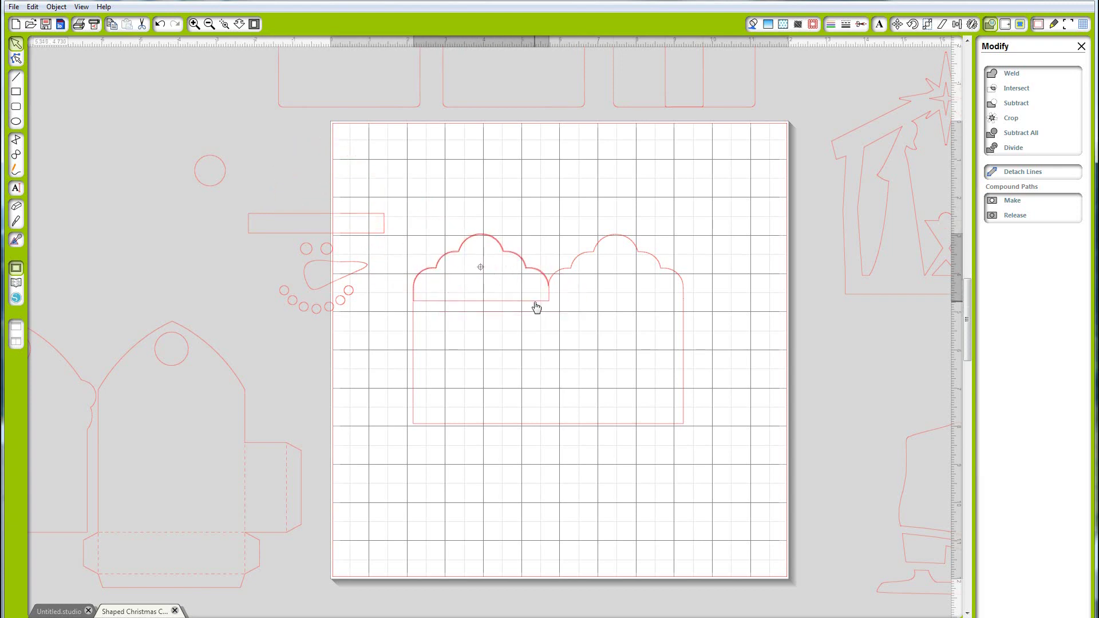
{"action": "left_click", "coordinate": [468, 193]}
{"action": "left_click", "coordinate": [571, 350]}
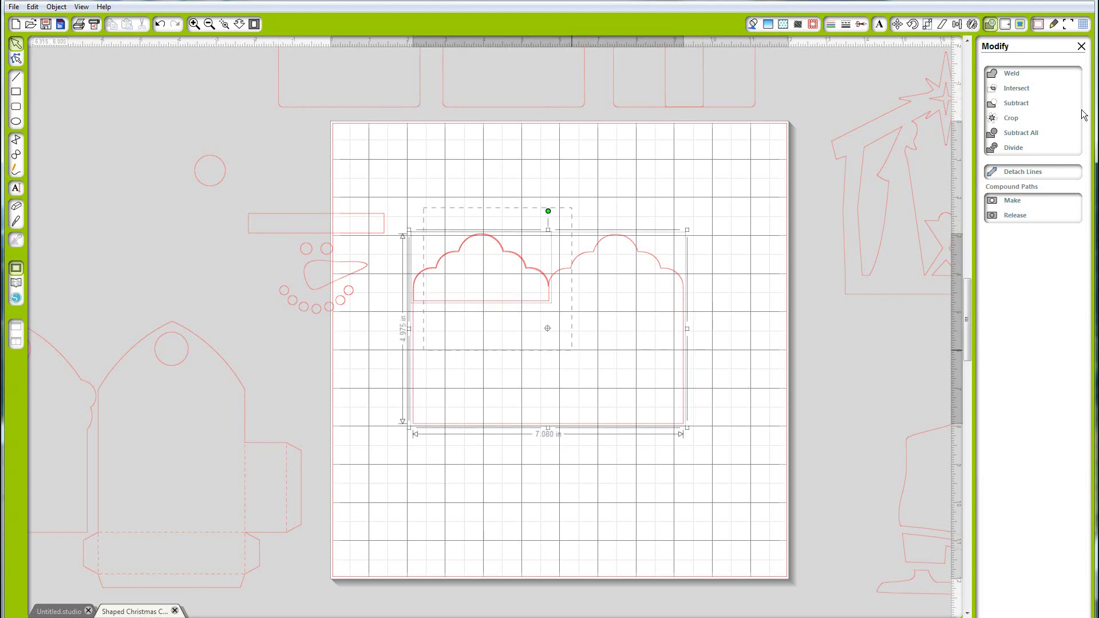
{"action": "left_click", "coordinate": [956, 25]}
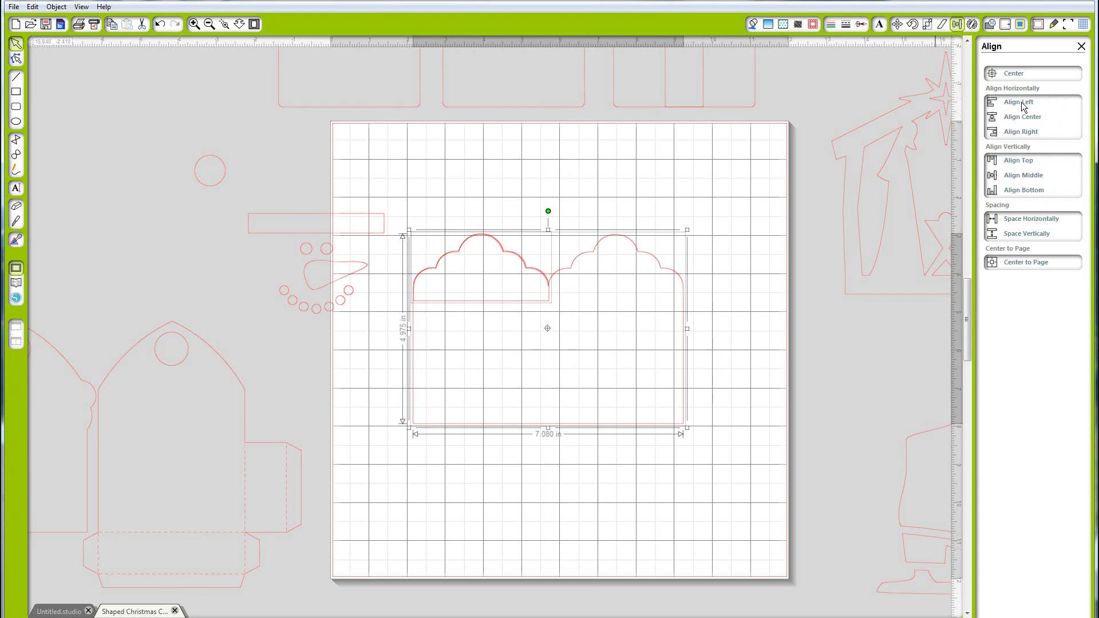
{"action": "left_click", "coordinate": [1021, 103]}
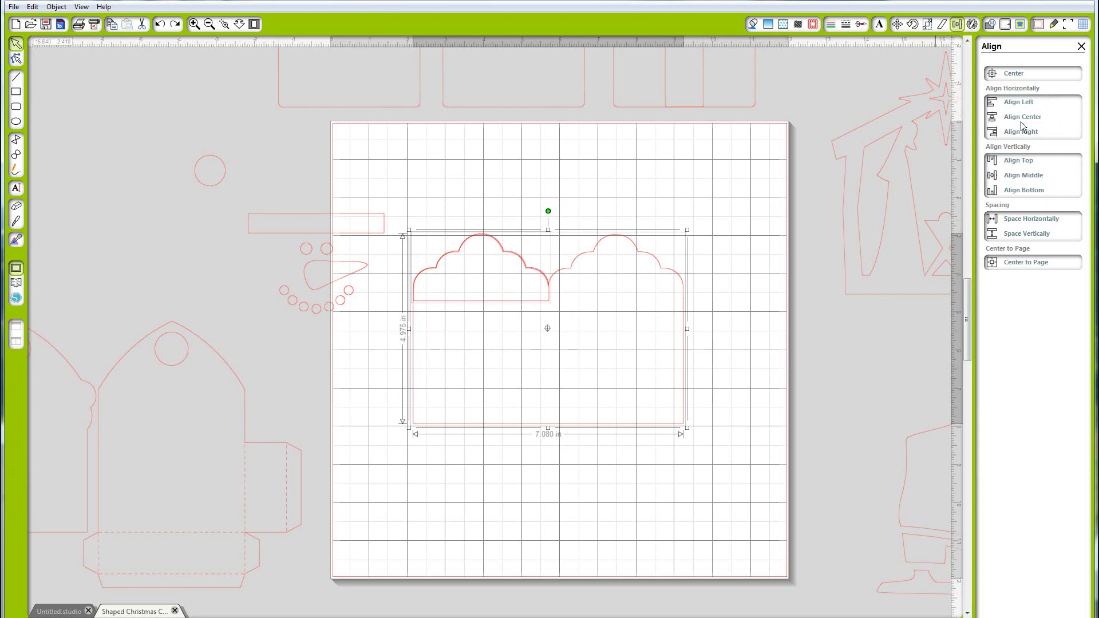
{"action": "left_click", "coordinate": [1023, 161]}
{"action": "left_click", "coordinate": [369, 253]}
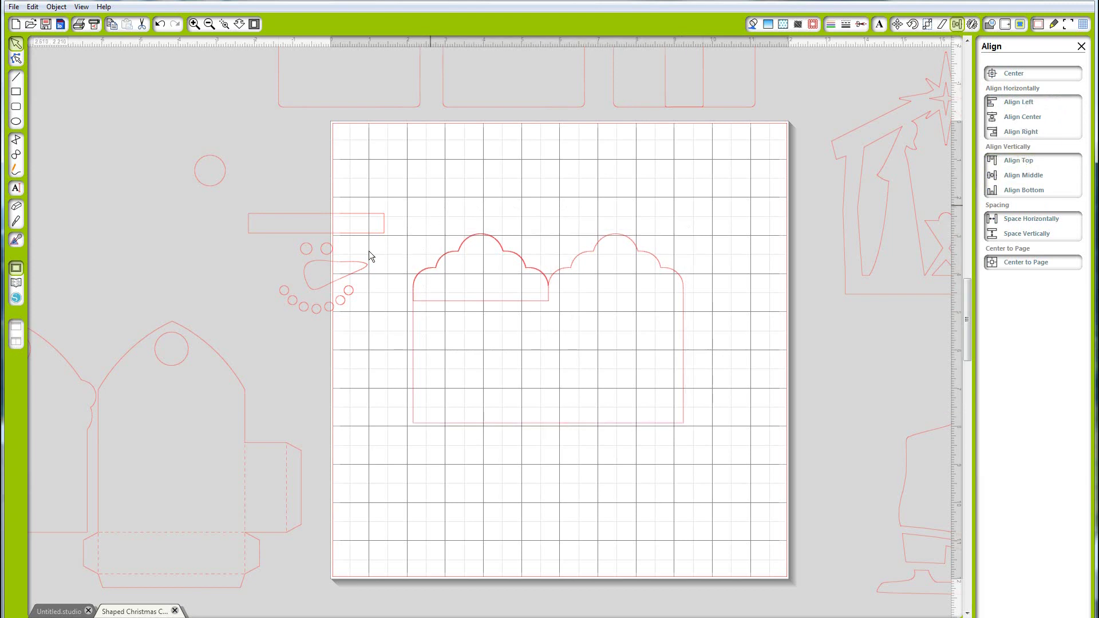
Step: Place the hat band directly below the scalloped hat piece and the snowman's face pieces beneath it on the card's left half
{"action": "left_click_drag", "start_coordinate": [278, 237], "coordinate": [443, 325]}
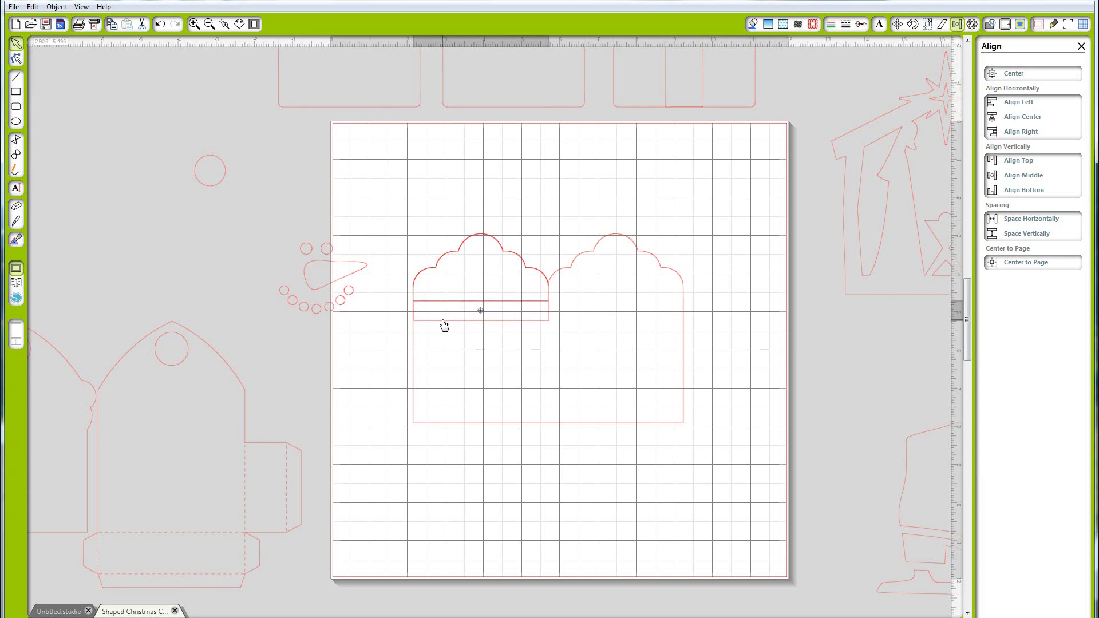
{"action": "left_click", "coordinate": [281, 266]}
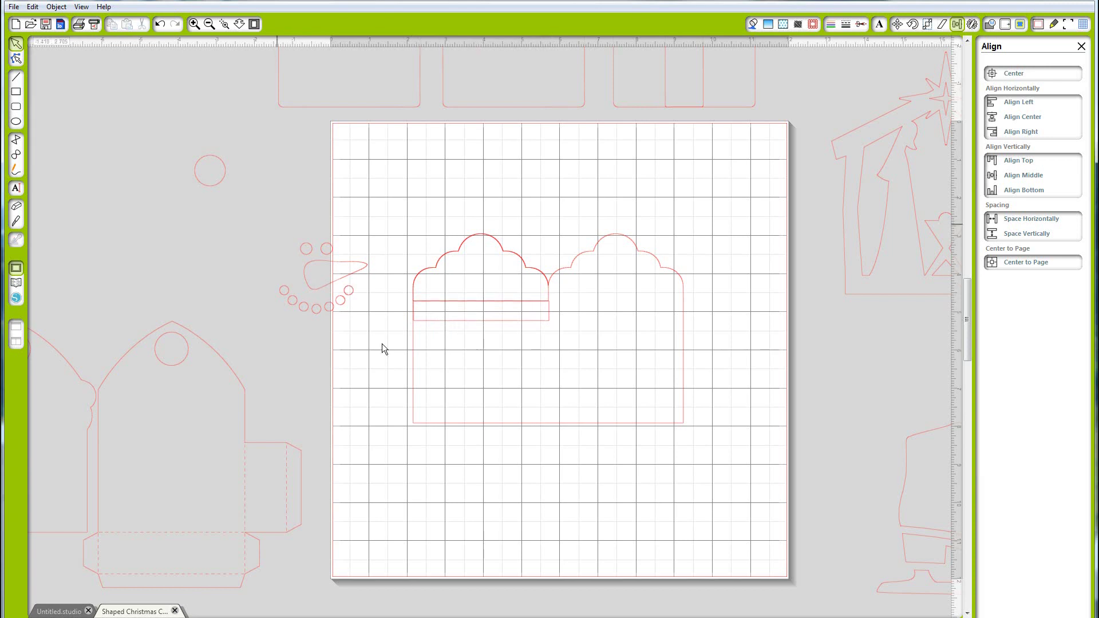
{"action": "left_click", "coordinate": [340, 300]}
{"action": "left_click_drag", "start_coordinate": [342, 301], "coordinate": [502, 390]}
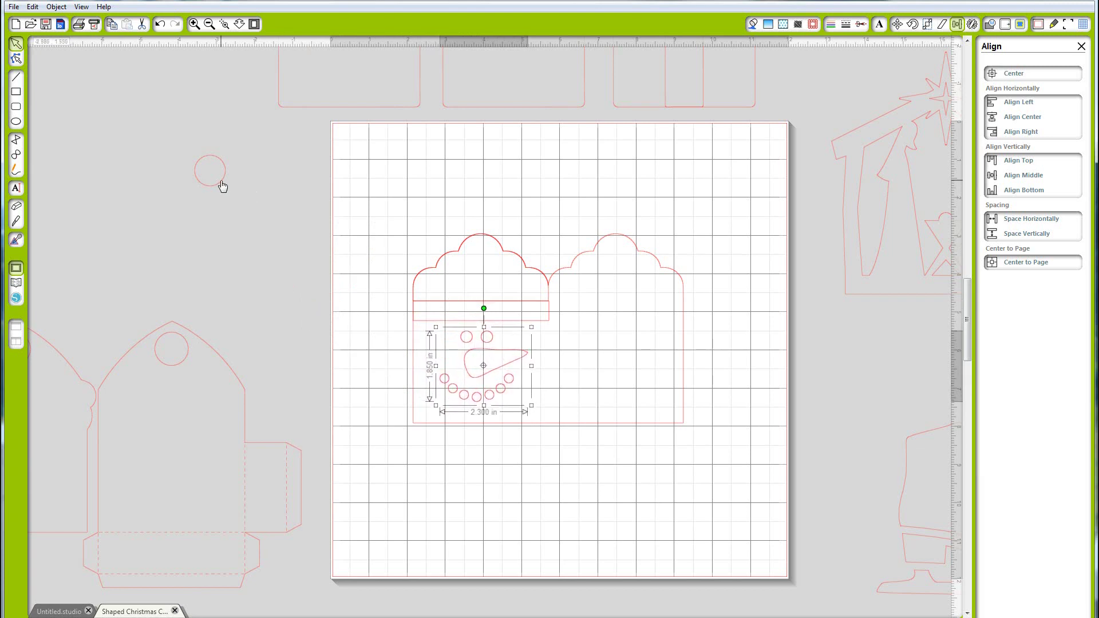
Step: Move the loose circle onto the page near the hat and scale it to 1 inch wide with the aspect ratio locked
{"action": "left_click_drag", "start_coordinate": [224, 183], "coordinate": [439, 231]}
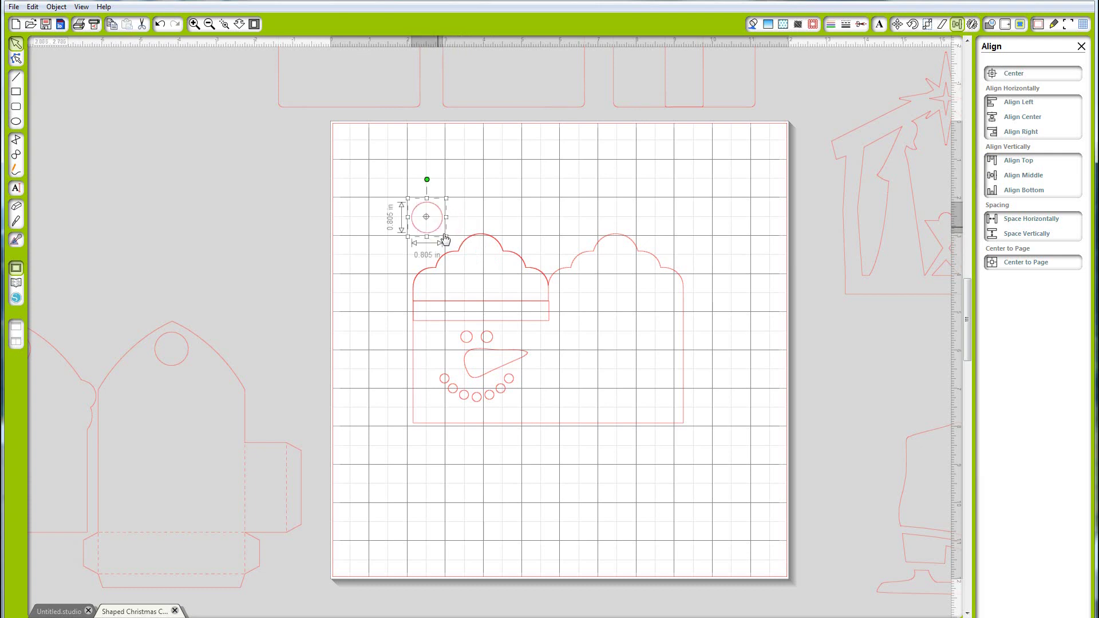
{"action": "left_click", "coordinate": [927, 24]}
{"action": "left_click_drag", "start_coordinate": [1052, 200], "coordinate": [1010, 210]}
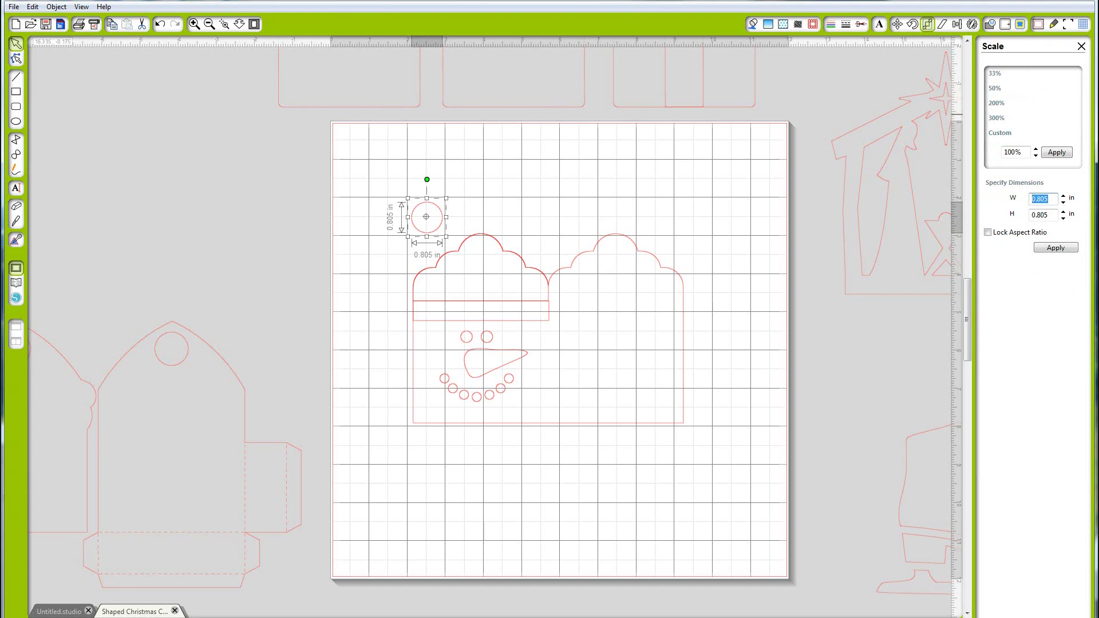
{"action": "type", "text": "1"}
{"action": "left_click", "coordinate": [989, 233]}
{"action": "left_click", "coordinate": [1056, 249]}
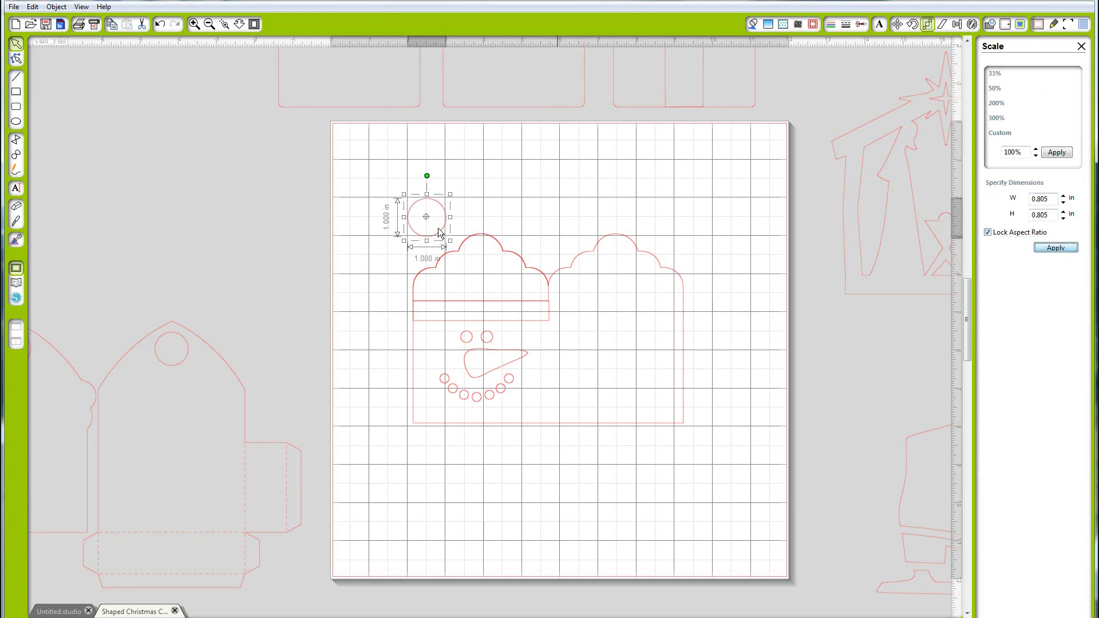
Step: Position the circle over the hat's top scallop and enlarge it in two stages, to 1.1 and 1.2 inches
{"action": "left_click_drag", "start_coordinate": [441, 238], "coordinate": [494, 267]}
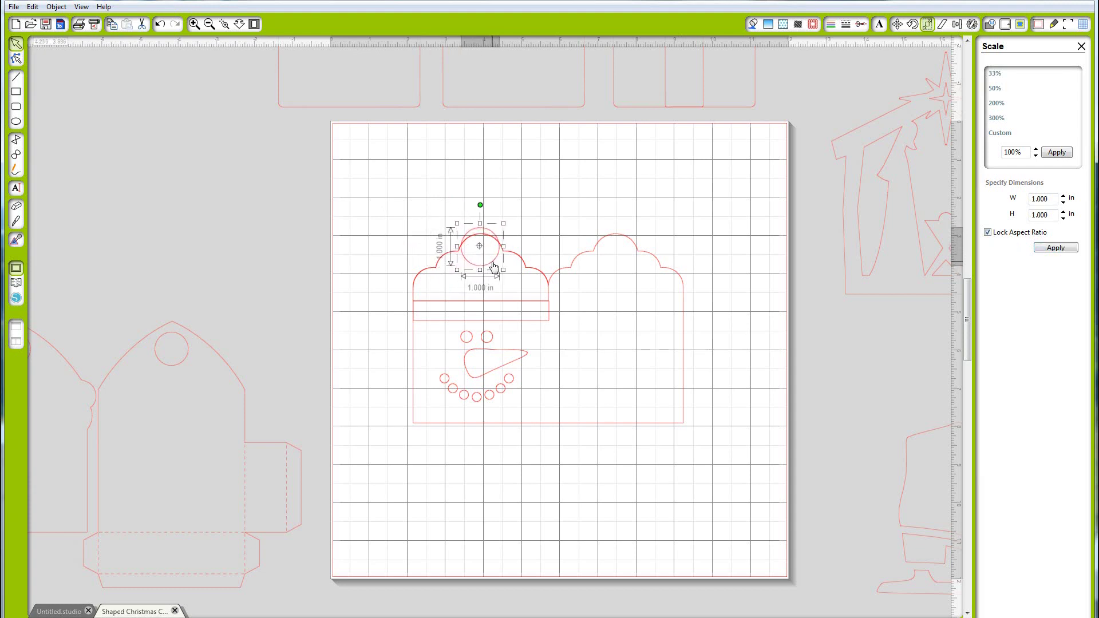
{"action": "left_click_drag", "start_coordinate": [1036, 199], "coordinate": [1068, 202]}
{"action": "left_click", "coordinate": [1055, 248]}
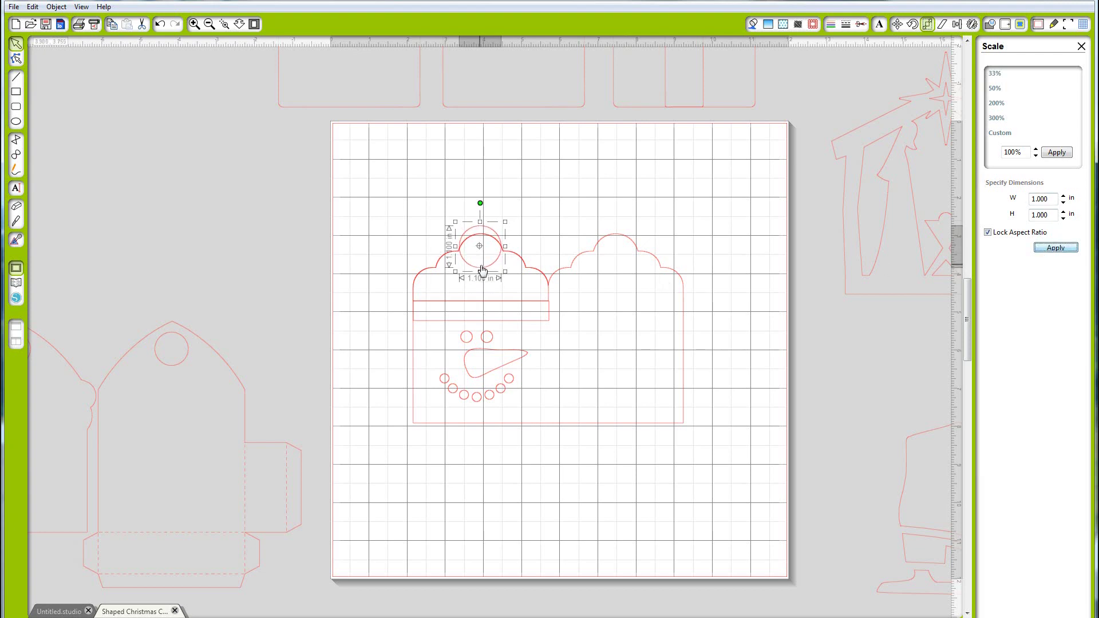
{"action": "left_click", "coordinate": [1049, 199]}
{"action": "left_click_drag", "start_coordinate": [482, 274], "coordinate": [482, 274]}
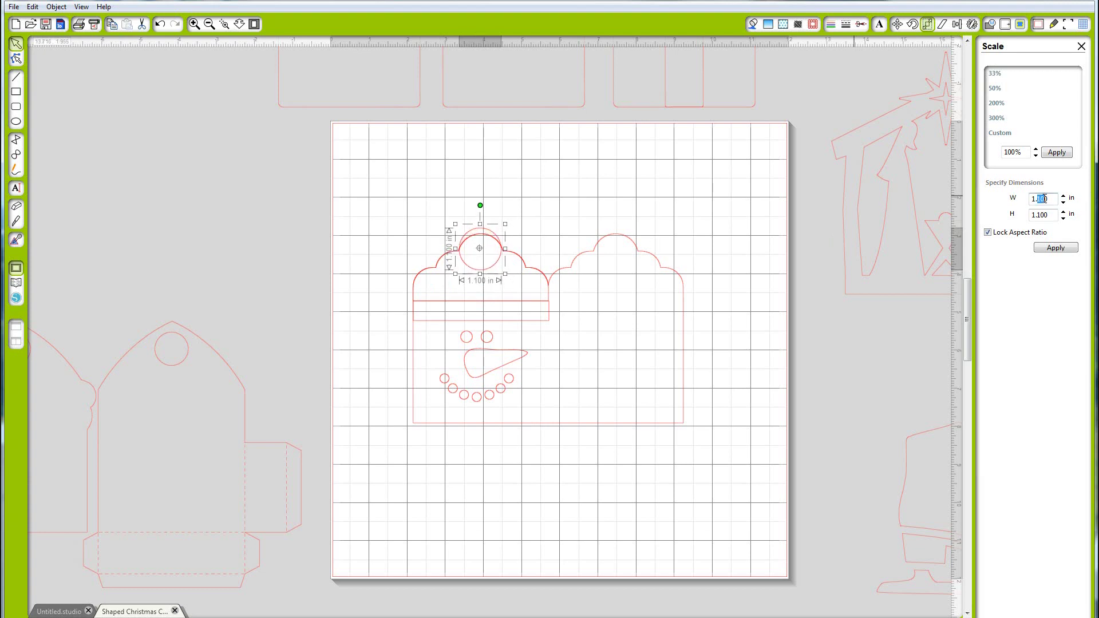
{"action": "type", "text": "2"}
{"action": "left_click", "coordinate": [1054, 248]}
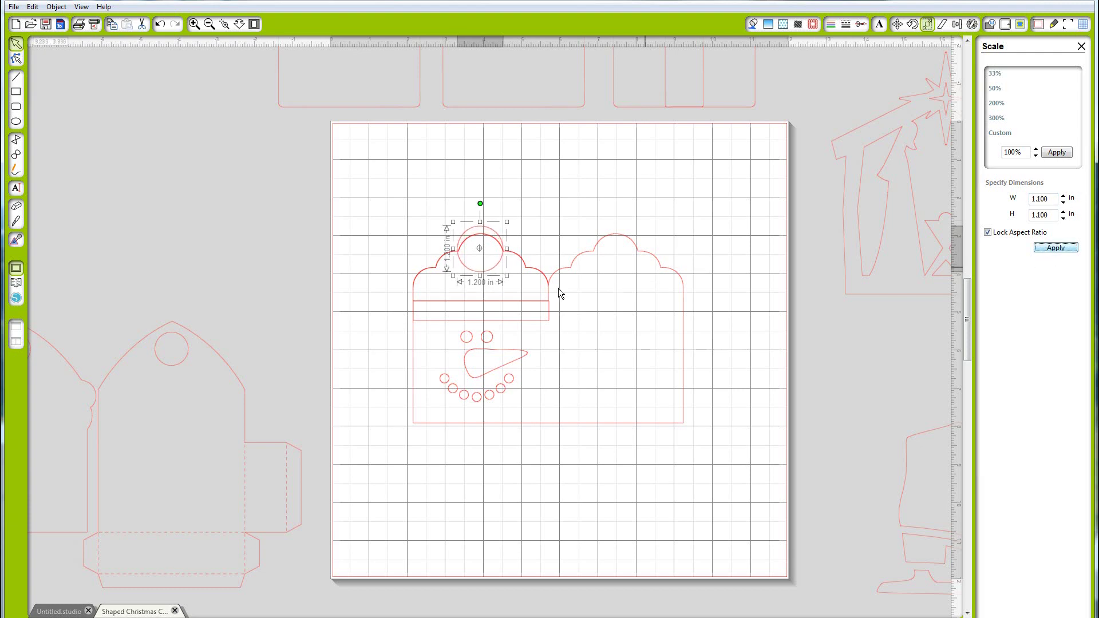
{"action": "left_click_drag", "start_coordinate": [487, 276], "coordinate": [487, 279]}
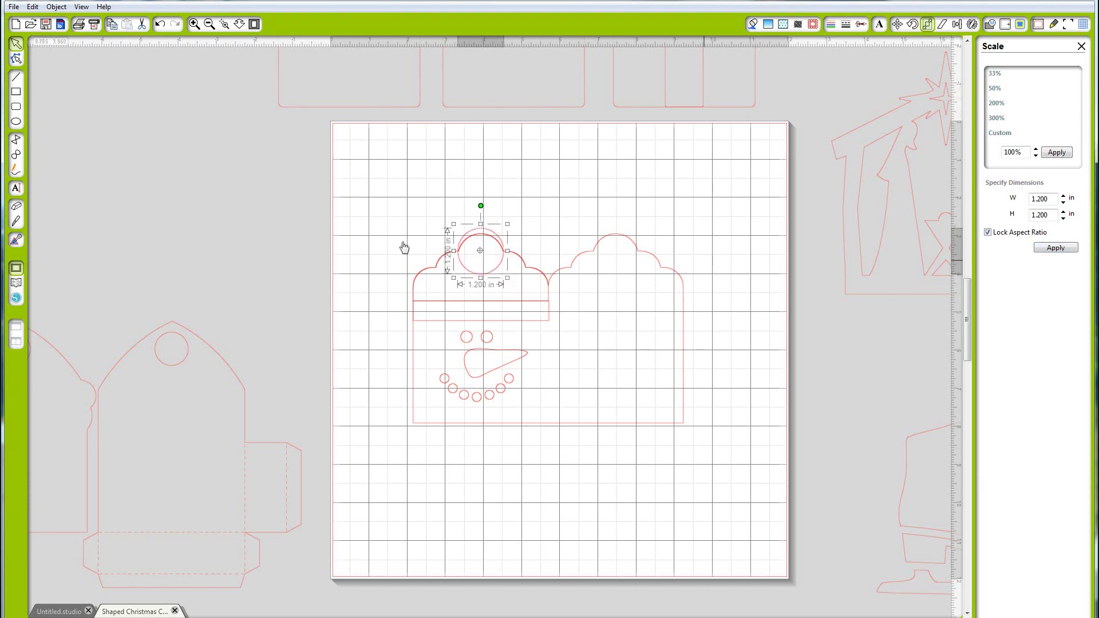
Step: Select the card base with the hat, circle and face pieces and group them
{"action": "left_click_drag", "start_coordinate": [403, 205], "coordinate": [533, 355]}
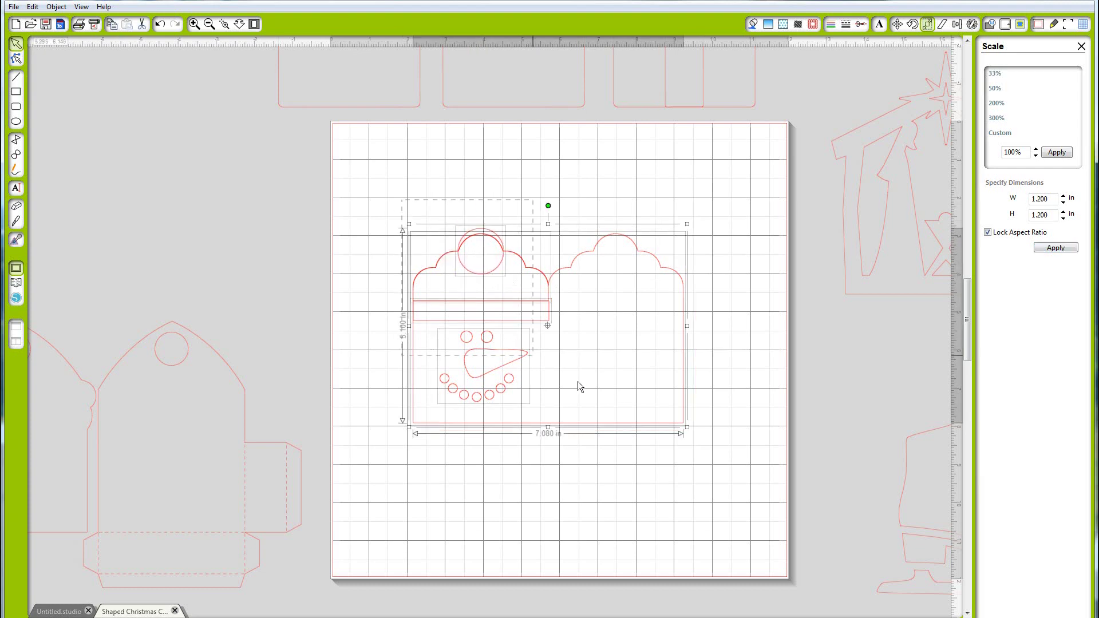
{"action": "left_click_drag", "start_coordinate": [657, 421], "coordinate": [650, 423]}
{"action": "right_click", "coordinate": [650, 422]}
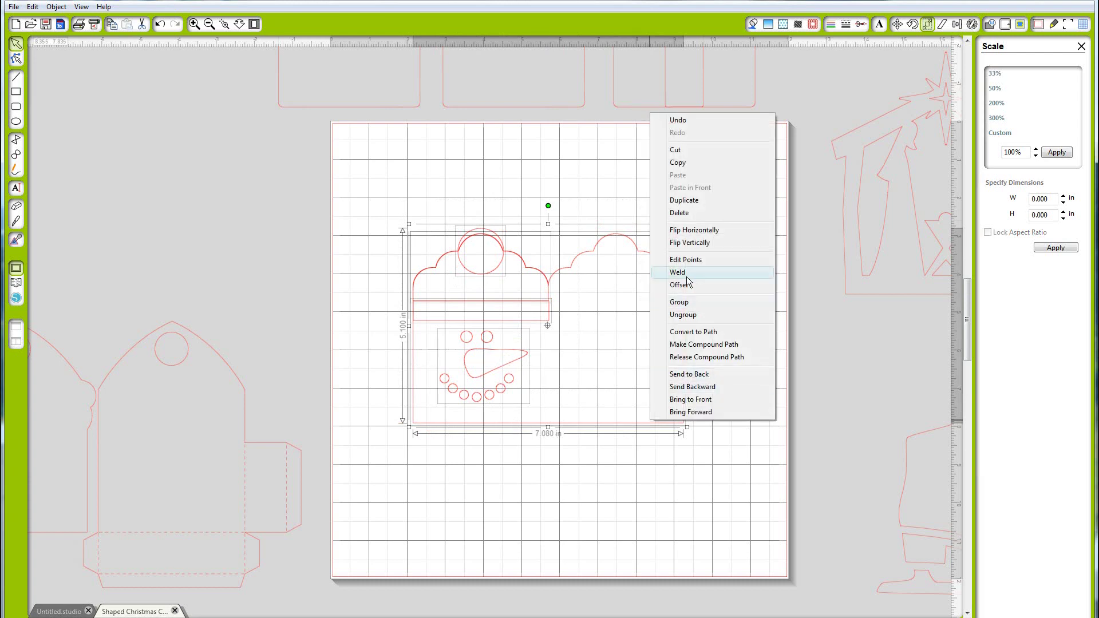
{"action": "left_click", "coordinate": [683, 304]}
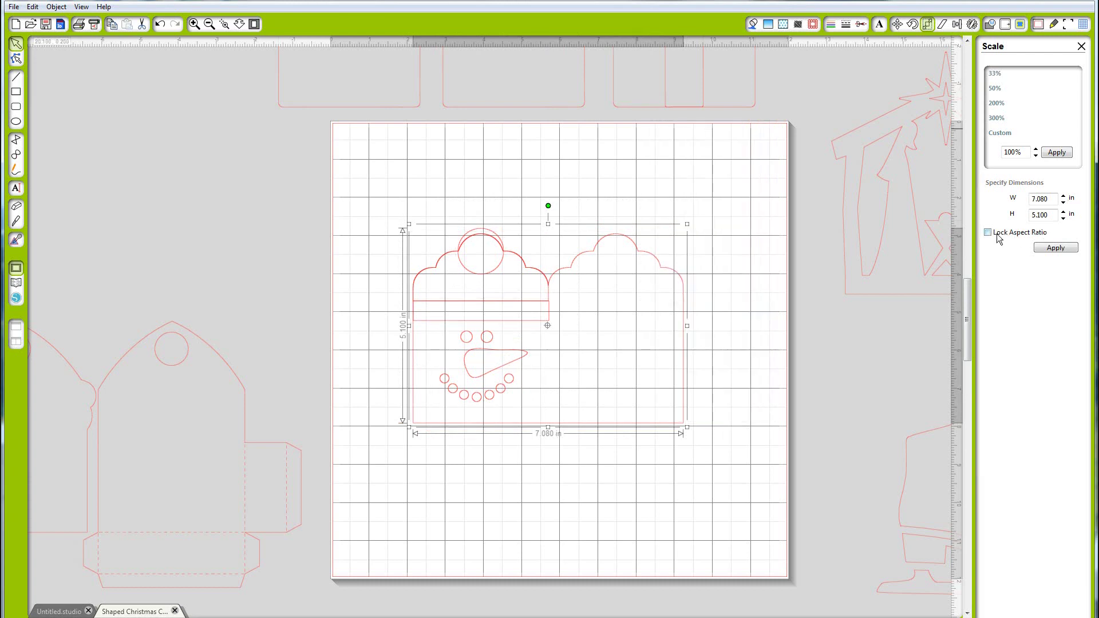
Step: Scale the grouped snowman card to 5.5 inches high with the aspect ratio locked
{"action": "left_click", "coordinate": [990, 235]}
{"action": "left_click", "coordinate": [1048, 214]}
{"action": "type", "text": "5.5"}
{"action": "left_click", "coordinate": [1067, 249]}
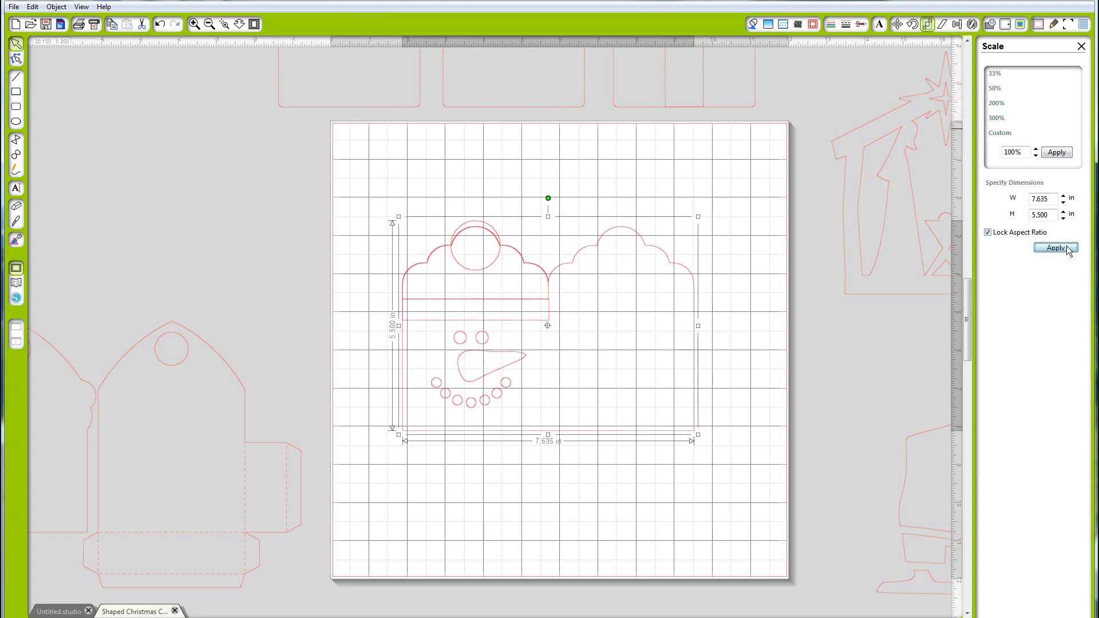
{"action": "left_click", "coordinate": [479, 508]}
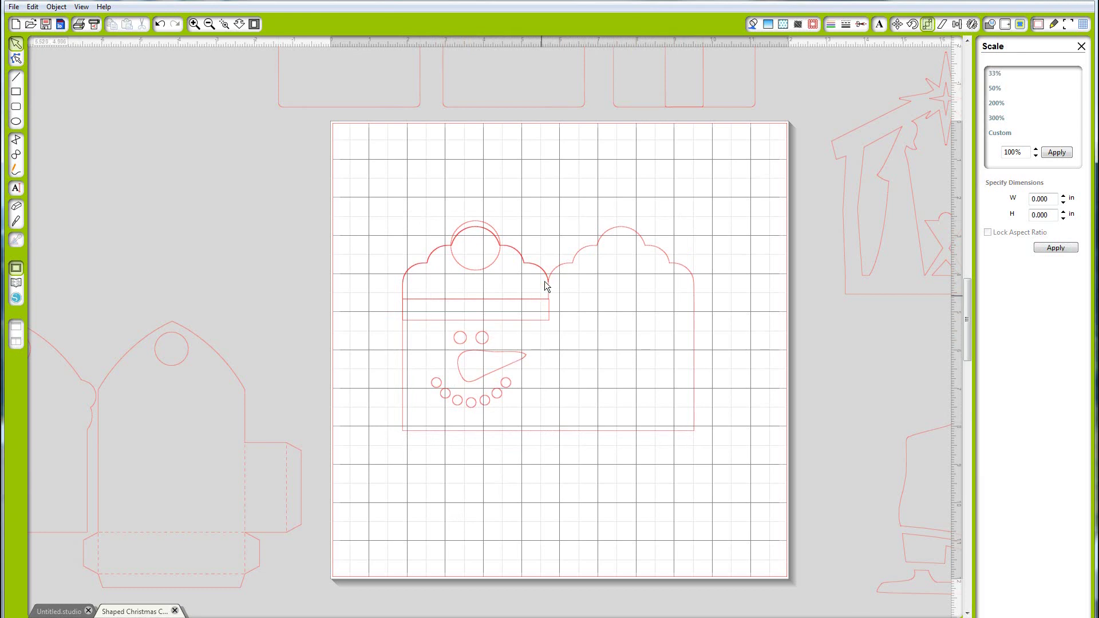
Step: Ungroup the snowman card and shift only the card base left so the hat and face sit on its right half
{"action": "mouse_move", "coordinate": [581, 260]}
{"action": "left_mouse_down"}
{"action": "mouse_move", "coordinate": [503, 198]}
{"action": "mouse_move", "coordinate": [569, 245]}
{"action": "mouse_move", "coordinate": [566, 257]}
{"action": "left_mouse_up"}
{"action": "right_click", "coordinate": [565, 251]}
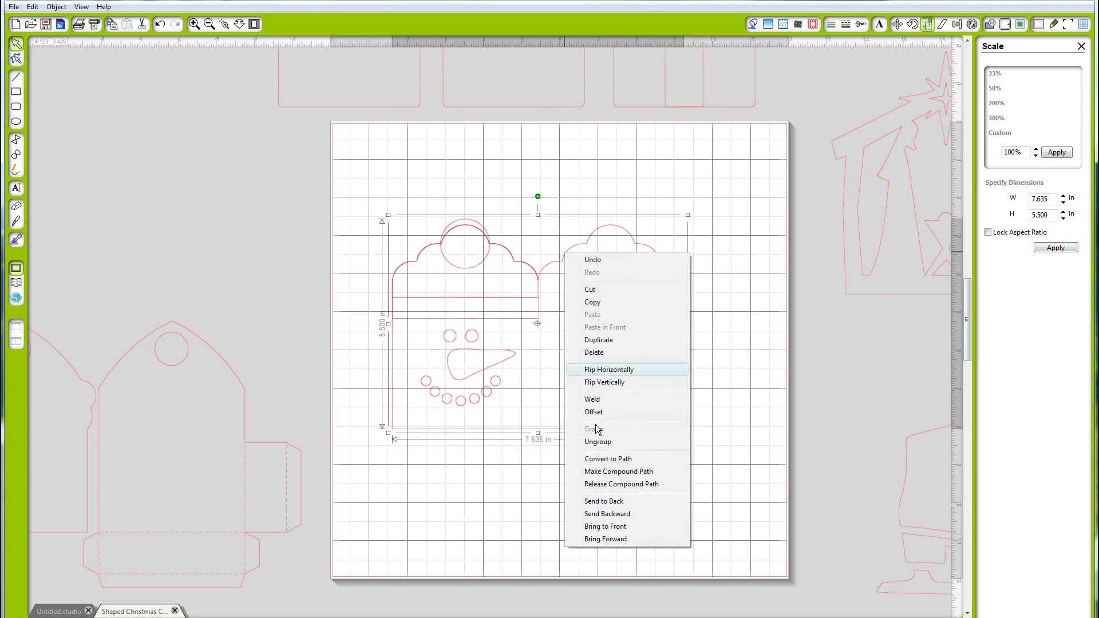
{"action": "left_click", "coordinate": [597, 443]}
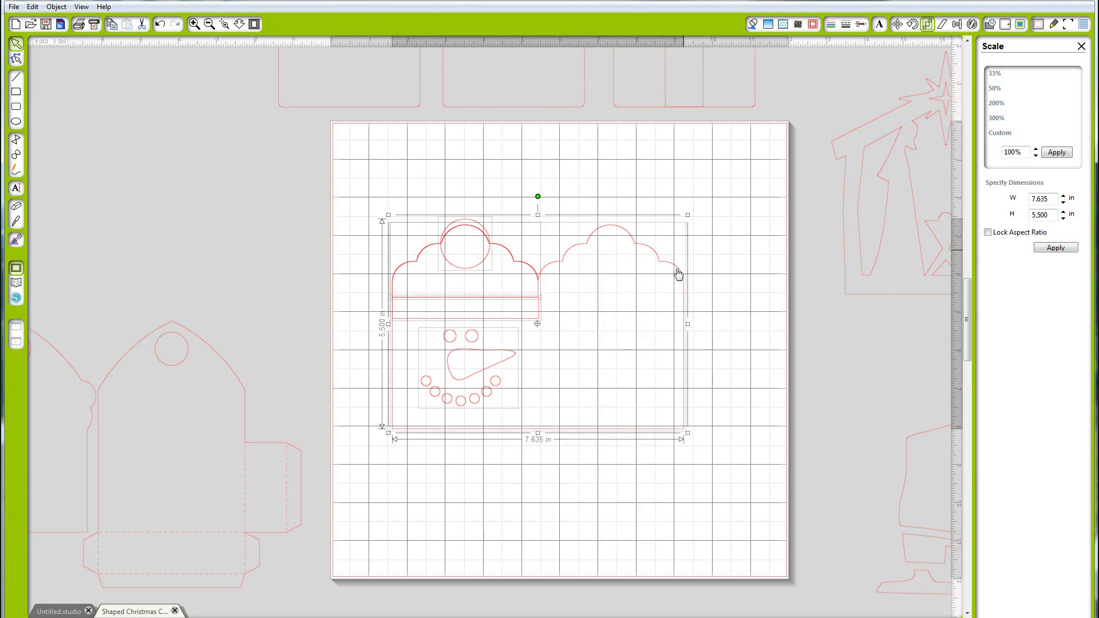
{"action": "mouse_move", "coordinate": [574, 282]}
{"action": "left_mouse_down"}
{"action": "mouse_move", "coordinate": [565, 282]}
{"action": "mouse_move", "coordinate": [568, 263]}
{"action": "left_mouse_up"}
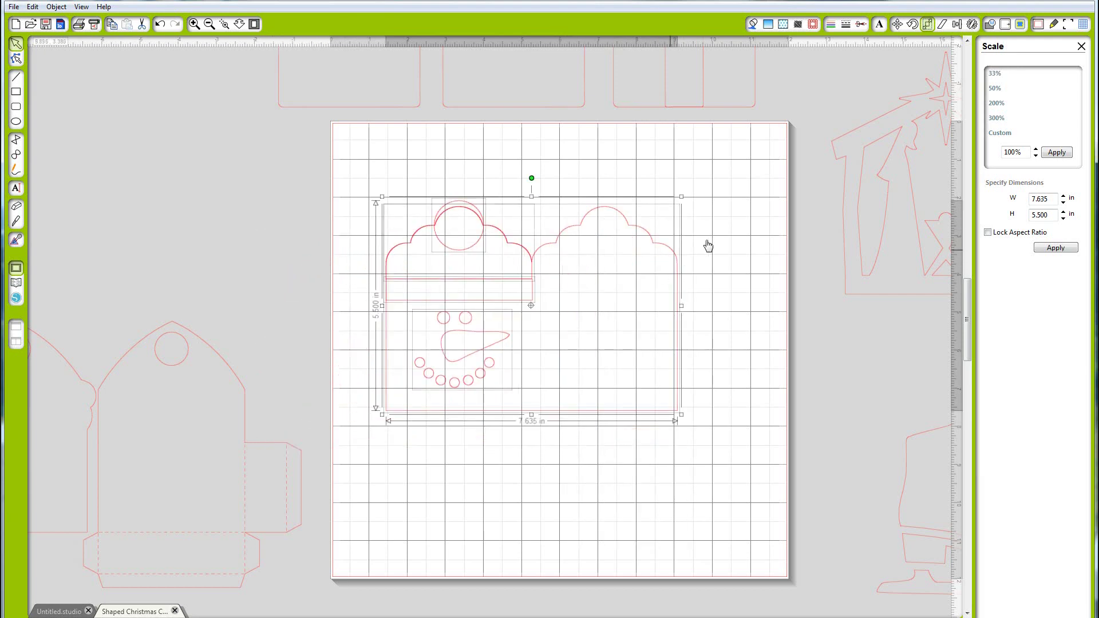
{"action": "left_click", "coordinate": [689, 274]}
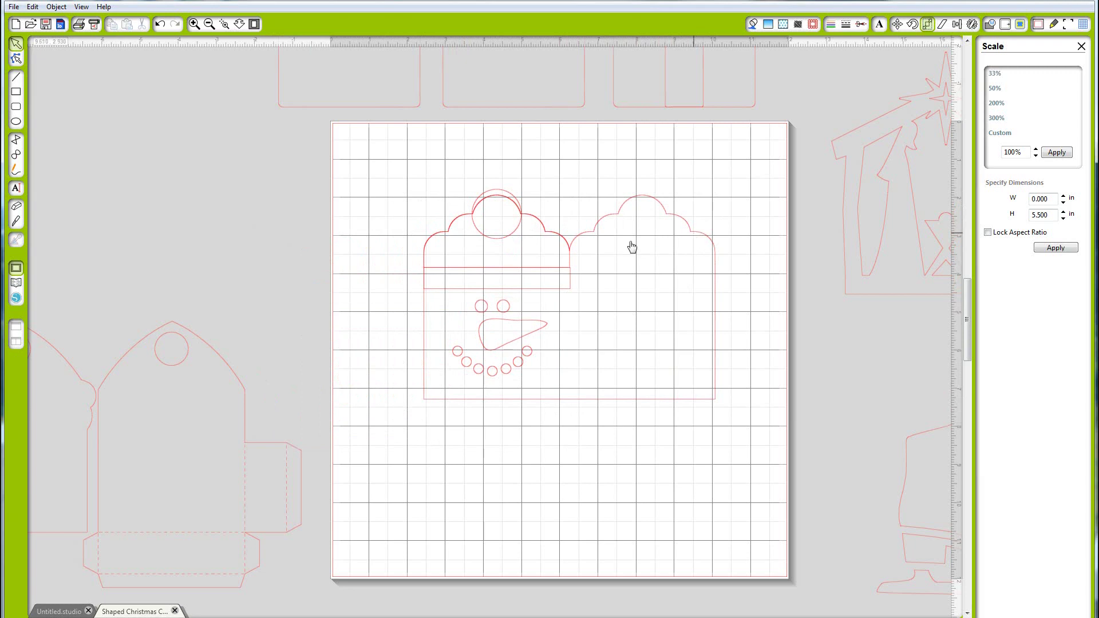
{"action": "left_click_drag", "start_coordinate": [632, 247], "coordinate": [549, 237]}
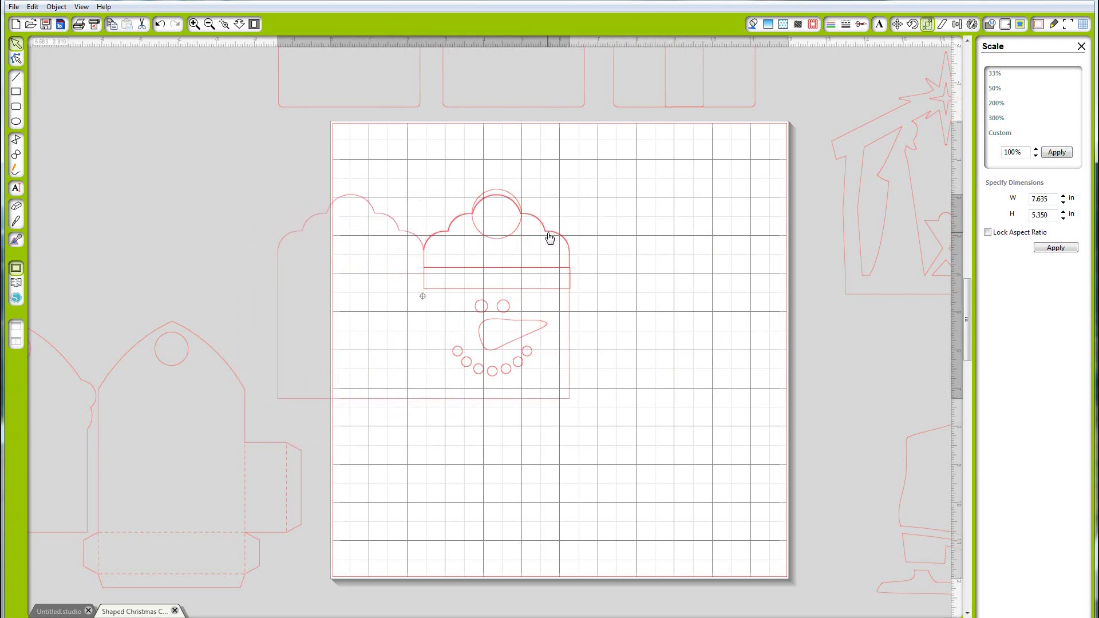
{"action": "left_click", "coordinate": [657, 427]}
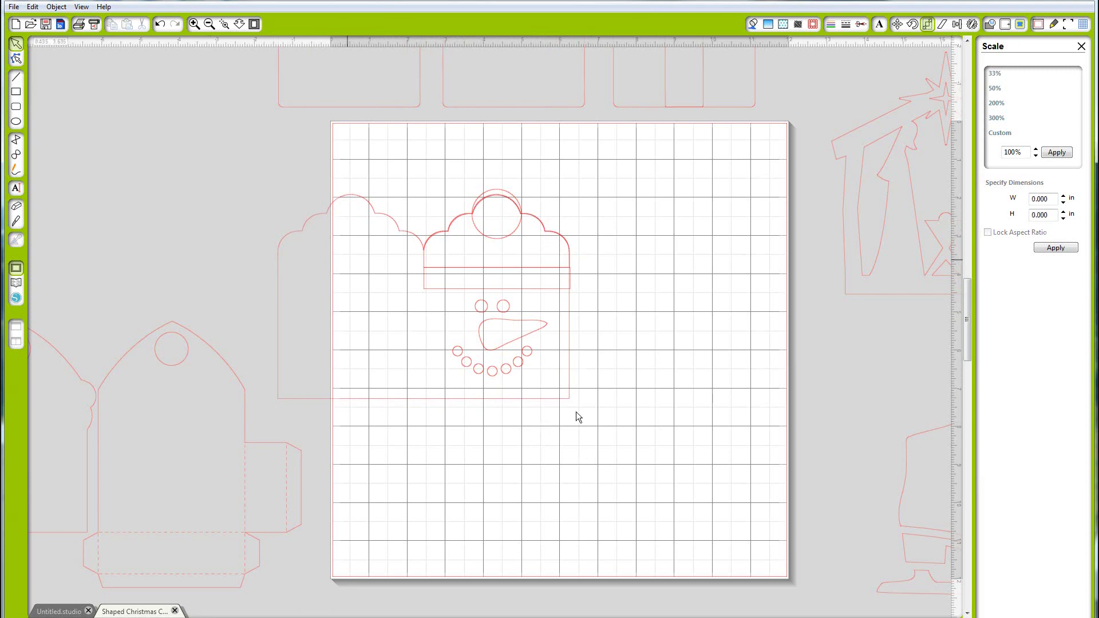
Step: Group all the snowman card pieces and move the group off the page to its upper left
{"action": "left_click_drag", "start_coordinate": [257, 183], "coordinate": [592, 417]}
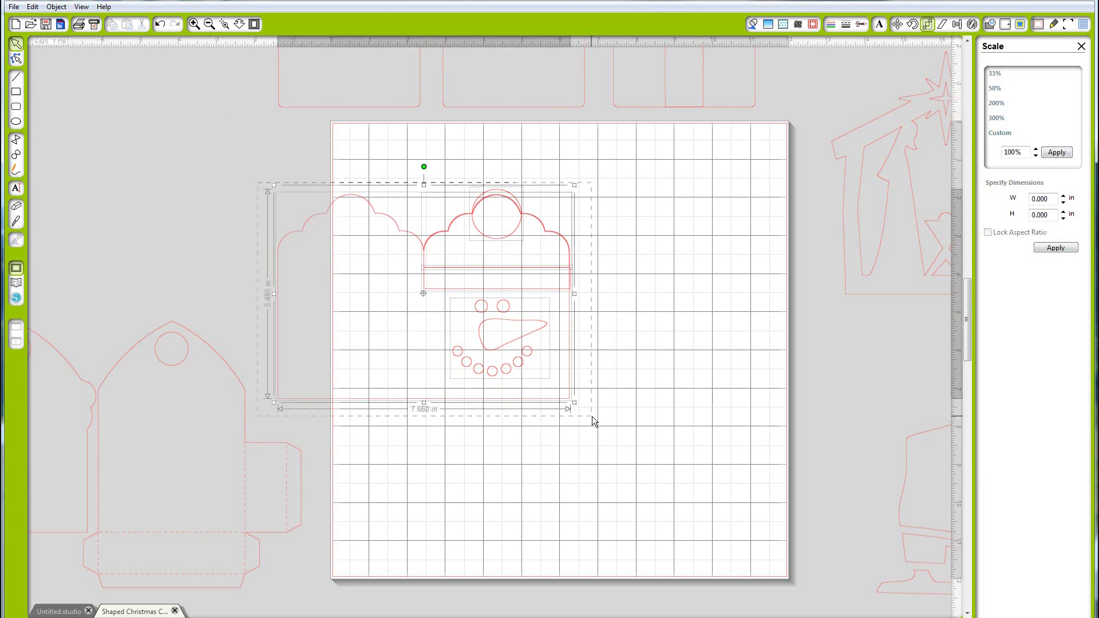
{"action": "right_click", "coordinate": [534, 400]}
{"action": "left_click", "coordinate": [579, 283]}
{"action": "left_click_drag", "start_coordinate": [456, 275], "coordinate": [77, 106]}
Step: Bring the nativity design onto the page and ungroup it into separate pieces
{"action": "left_click", "coordinate": [209, 24]}
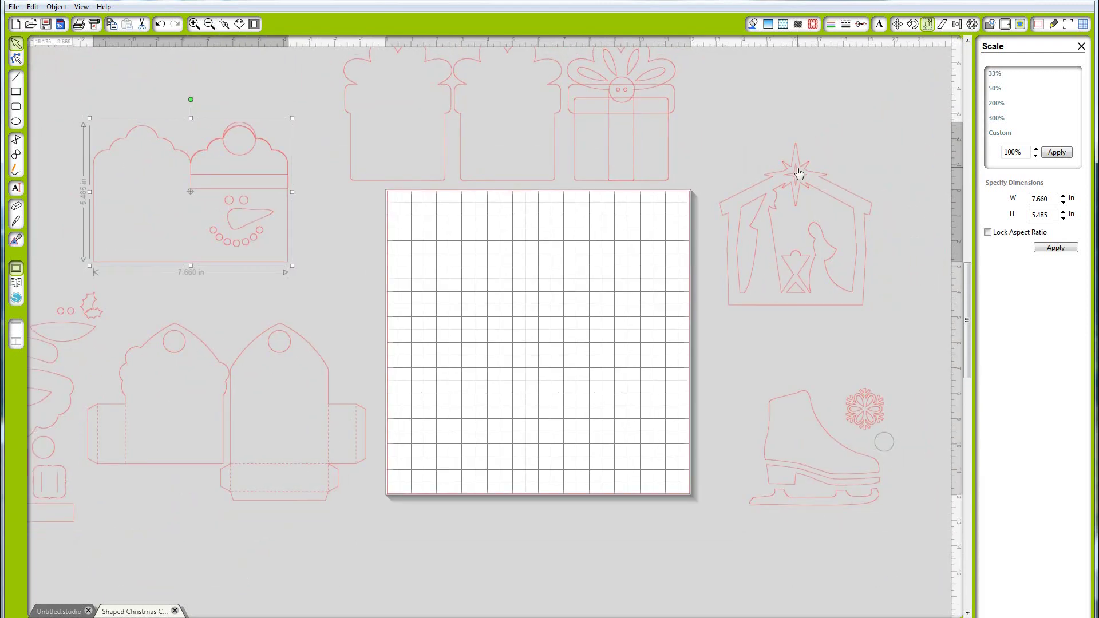
{"action": "left_click_drag", "start_coordinate": [798, 173], "coordinate": [528, 279]}
{"action": "right_click", "coordinate": [529, 278]}
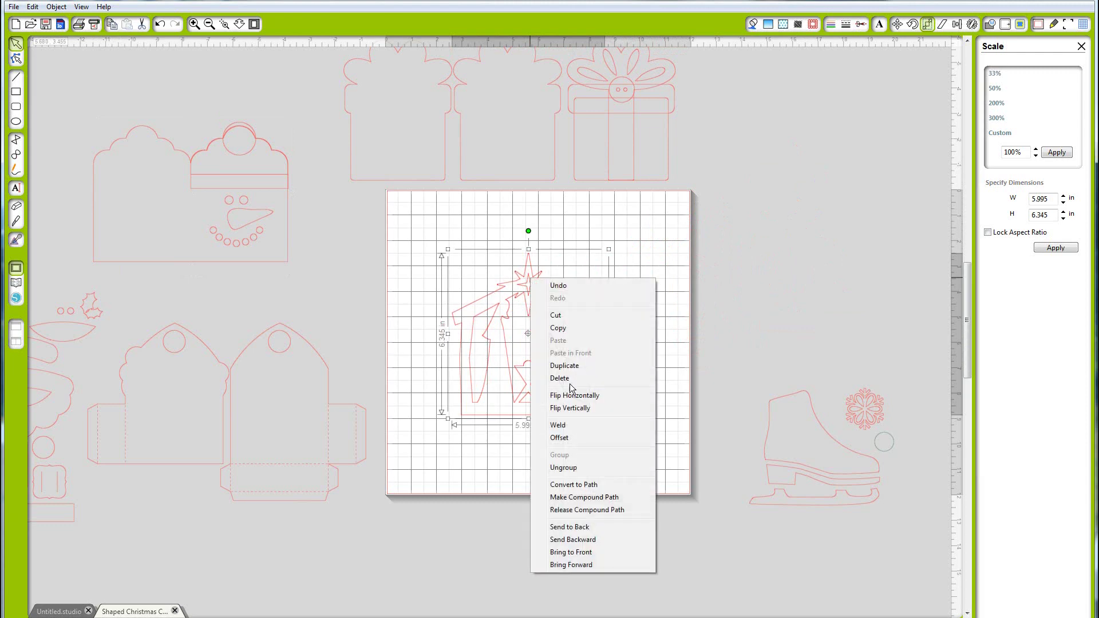
{"action": "left_click", "coordinate": [572, 468]}
{"action": "left_click", "coordinate": [570, 466]}
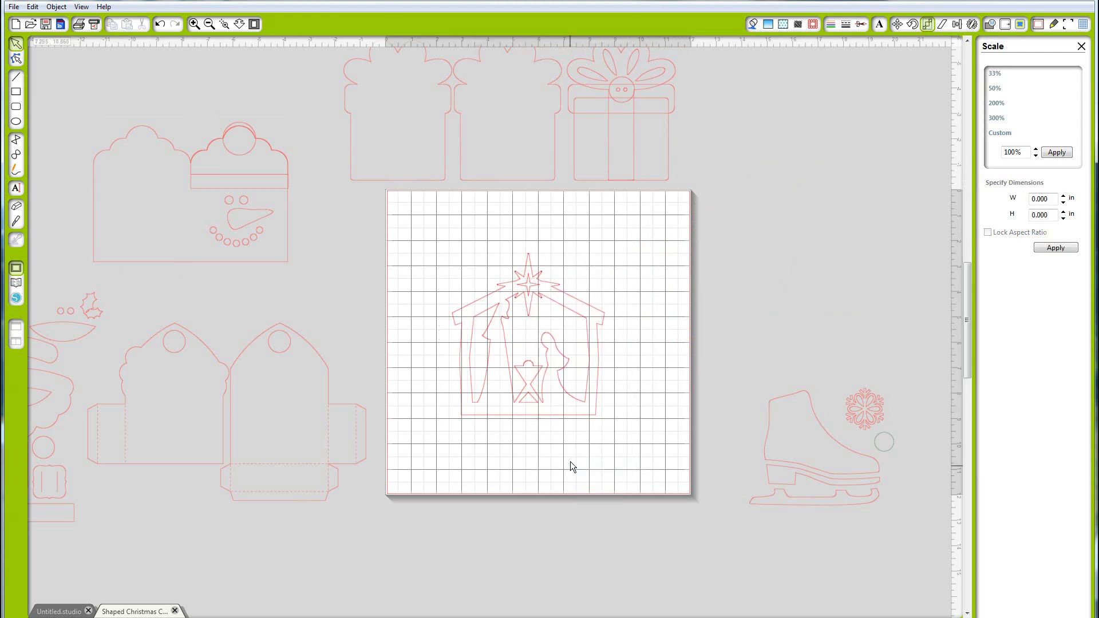
Step: Duplicate all the nativity pieces, move the copy off the page to the right, and group it
{"action": "key", "text": "ctrl+a"}
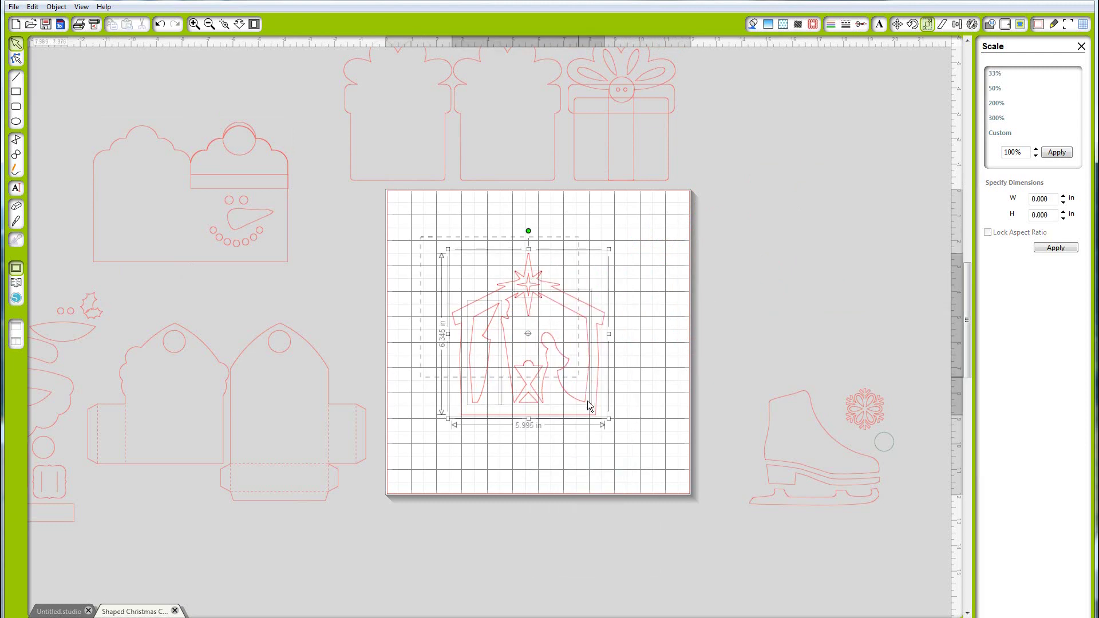
{"action": "right_click", "coordinate": [547, 407]}
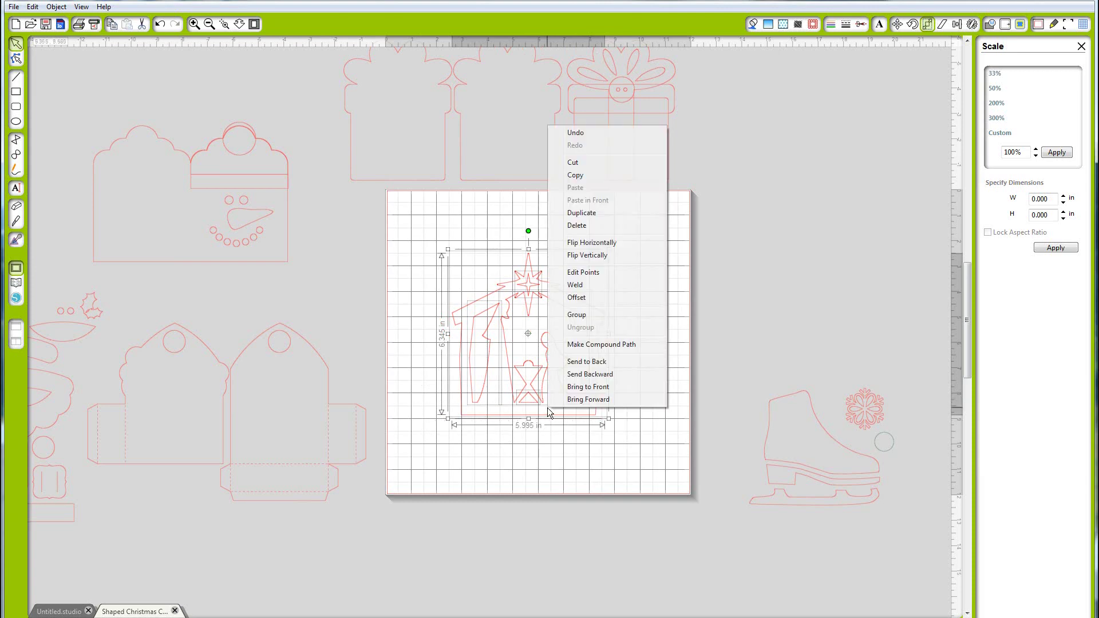
{"action": "left_click", "coordinate": [598, 212]}
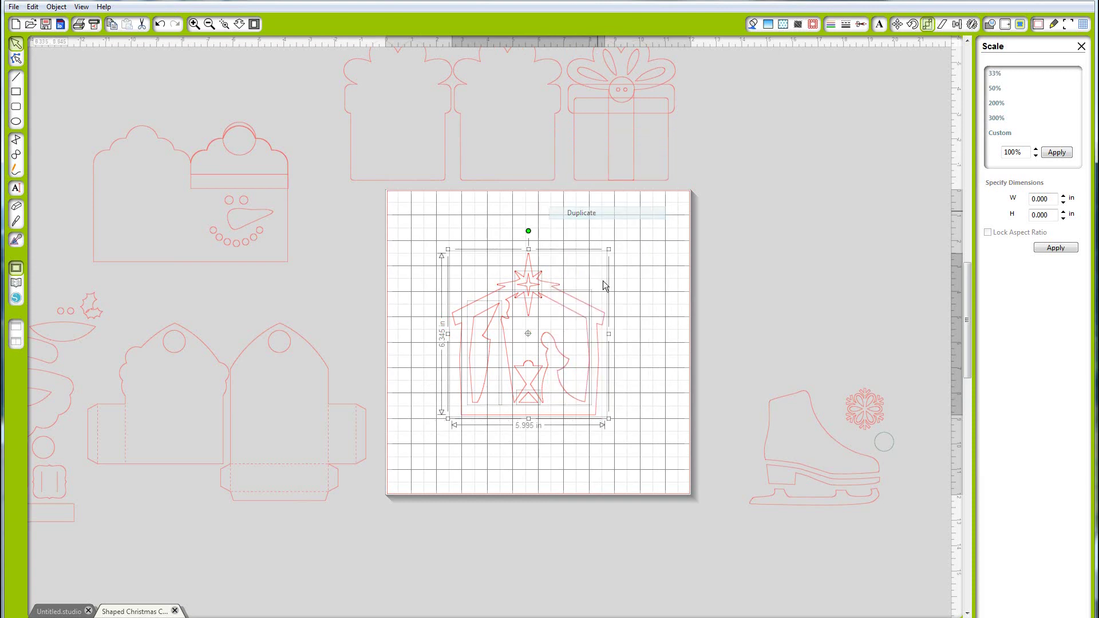
{"action": "left_click_drag", "start_coordinate": [645, 300], "coordinate": [875, 189]}
{"action": "right_click", "coordinate": [873, 184]}
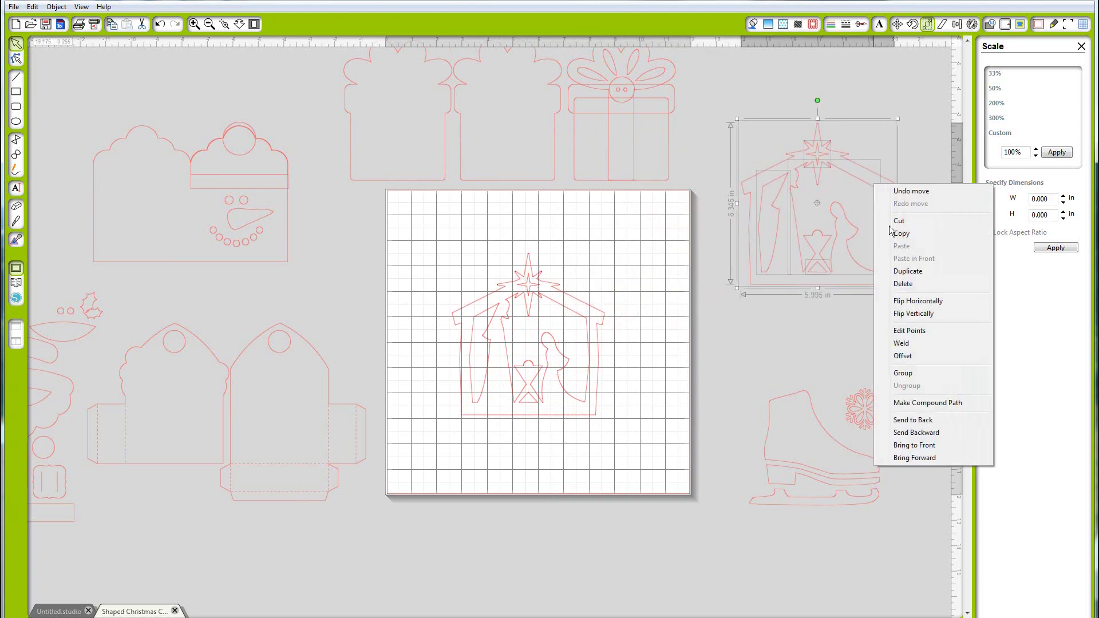
{"action": "left_click", "coordinate": [893, 373]}
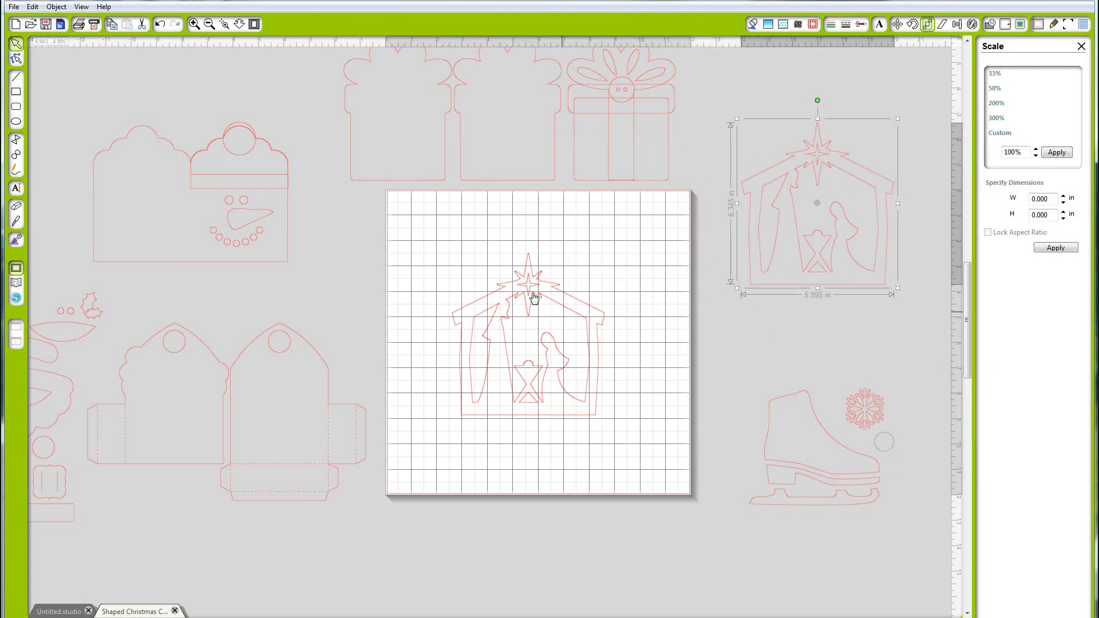
Step: Delete the interior figure cutouts from the nativity design on the page, keeping the stable outline with the small star at its peak
{"action": "left_click_drag", "start_coordinate": [532, 292], "coordinate": [665, 237]}
{"action": "left_click_drag", "start_coordinate": [530, 281], "coordinate": [442, 234]}
{"action": "left_click", "coordinate": [486, 371]}
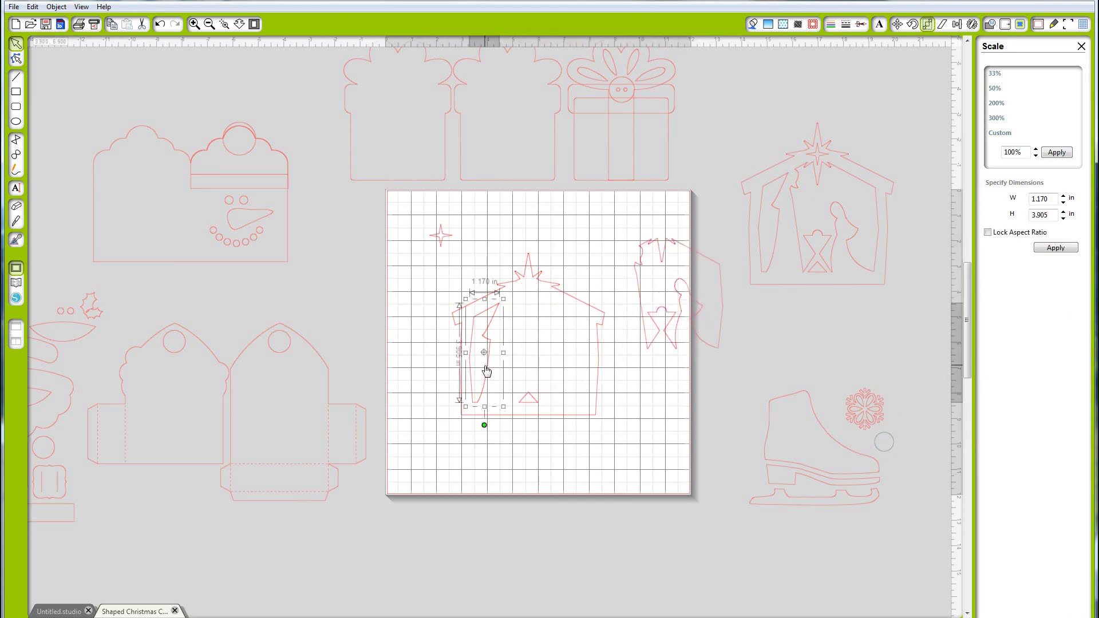
{"action": "key", "text": "Delete"}
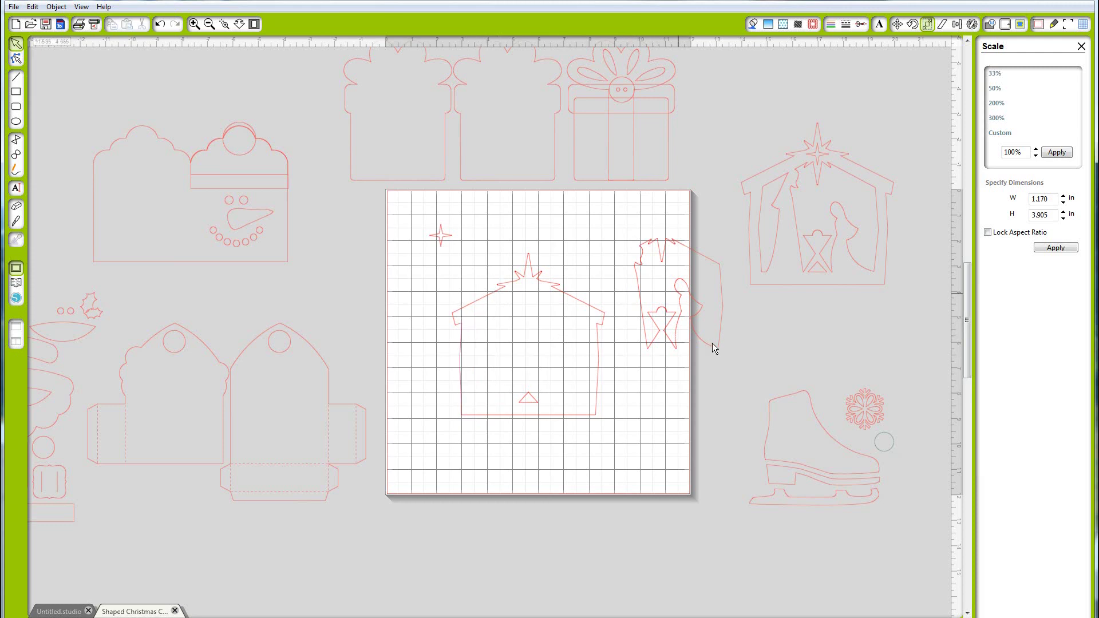
{"action": "left_click", "coordinate": [654, 349]}
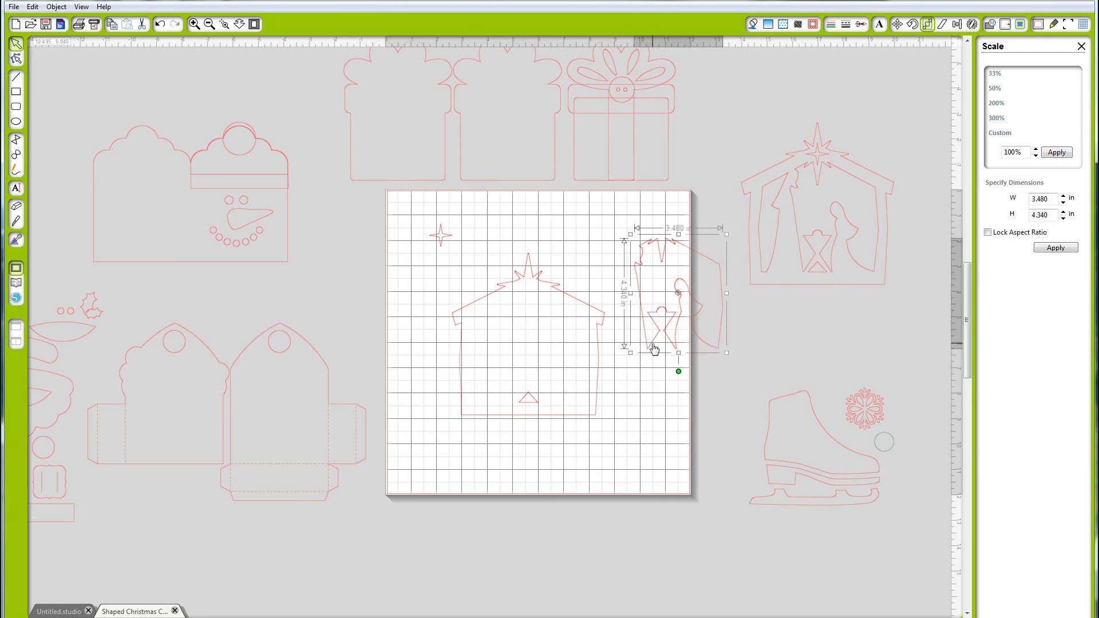
{"action": "key", "text": "Delete"}
{"action": "left_click", "coordinate": [537, 404]}
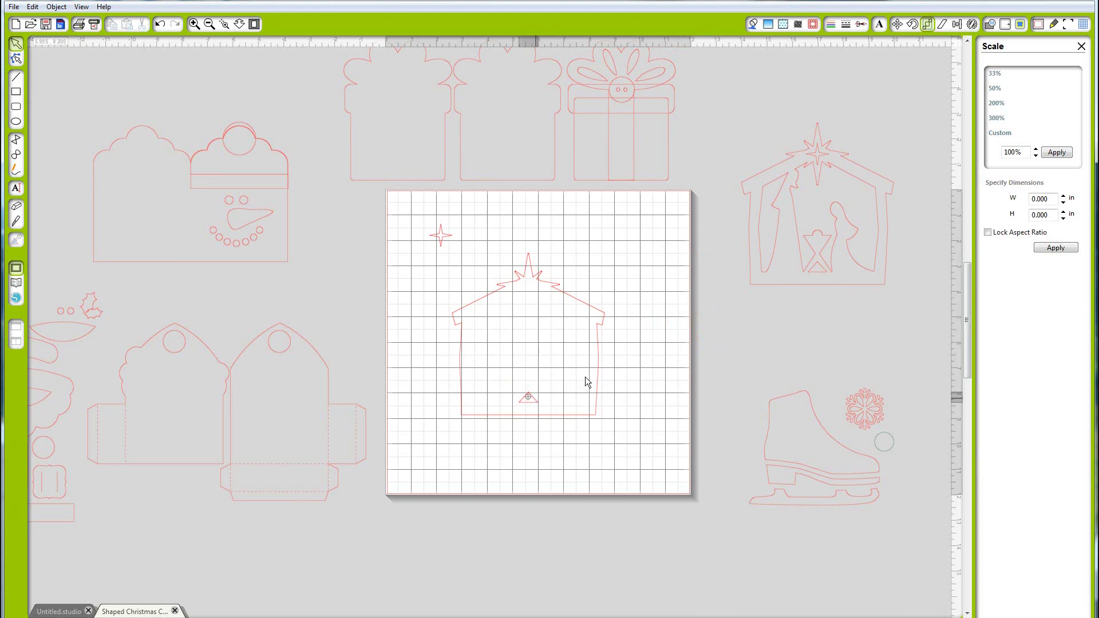
{"action": "key", "text": "Delete"}
{"action": "left_click_drag", "start_coordinate": [440, 243], "coordinate": [533, 294]}
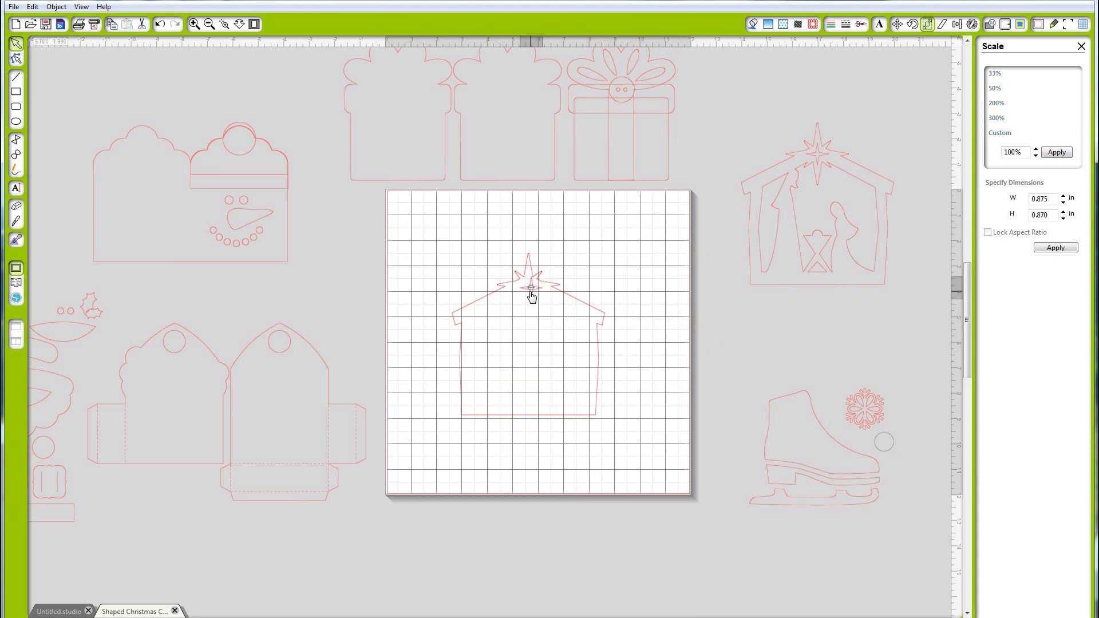
{"action": "left_click", "coordinate": [571, 293]}
Step: Bring the grouped nativity copy onto the solid stable outline and align both designs along their tops and horizontal centers
{"action": "left_click_drag", "start_coordinate": [842, 292], "coordinate": [548, 422]}
{"action": "left_click", "coordinate": [459, 258]}
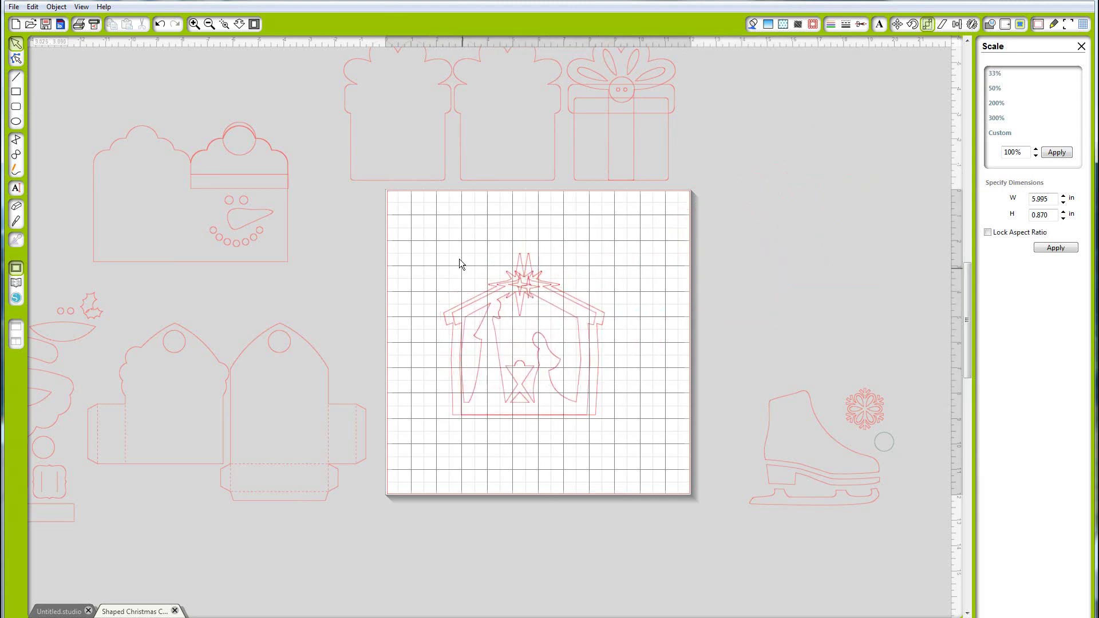
{"action": "left_click", "coordinate": [609, 399]}
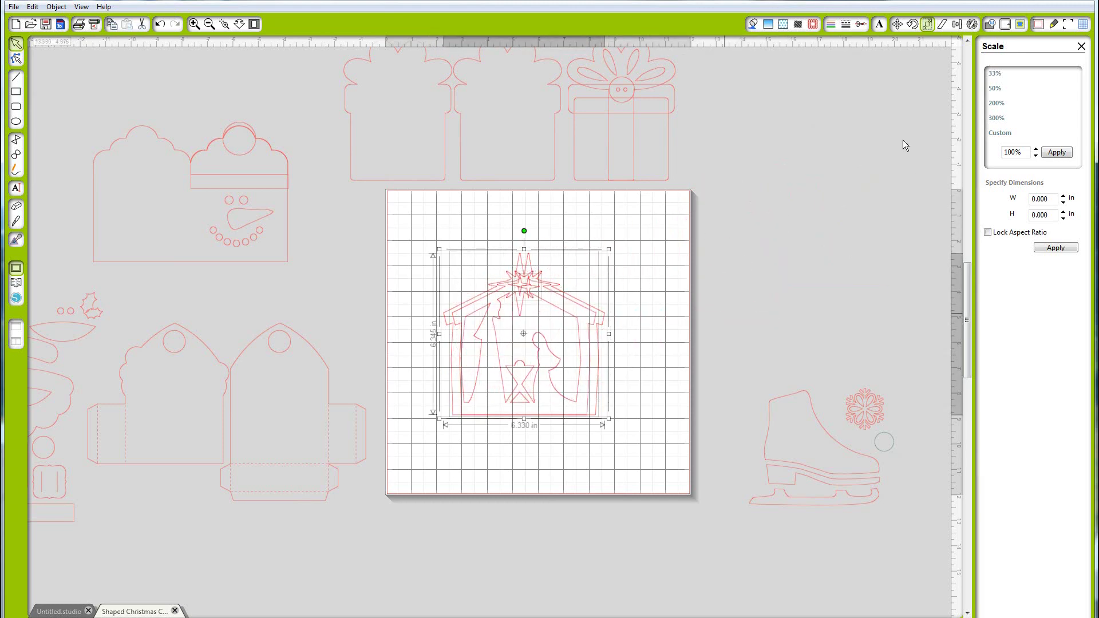
{"action": "left_click", "coordinate": [957, 24]}
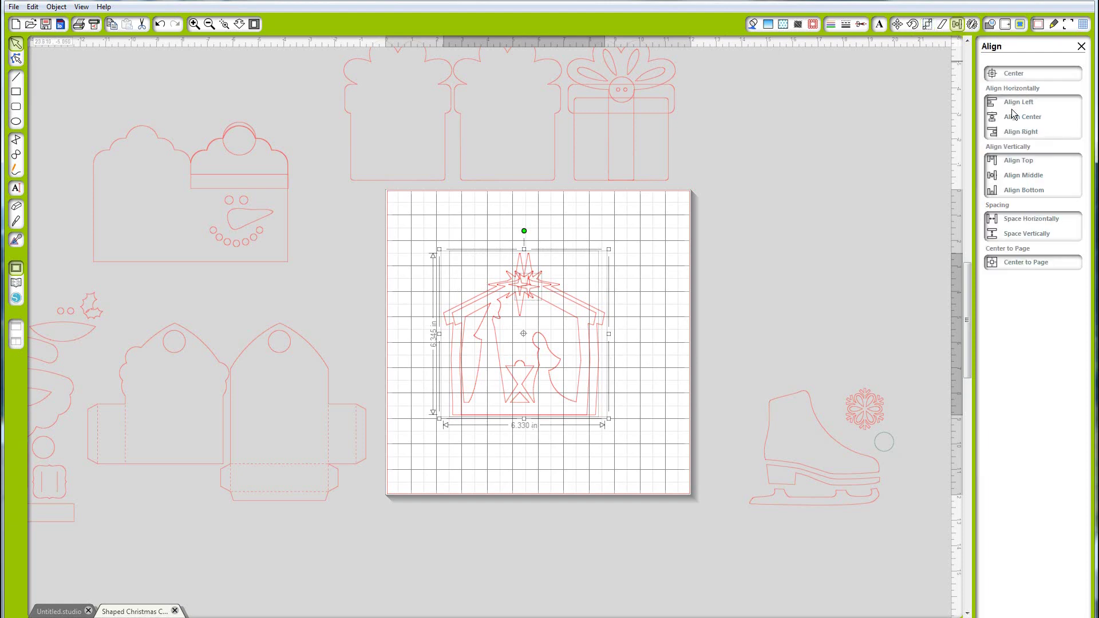
{"action": "left_click", "coordinate": [1029, 160]}
{"action": "left_click", "coordinate": [1034, 119]}
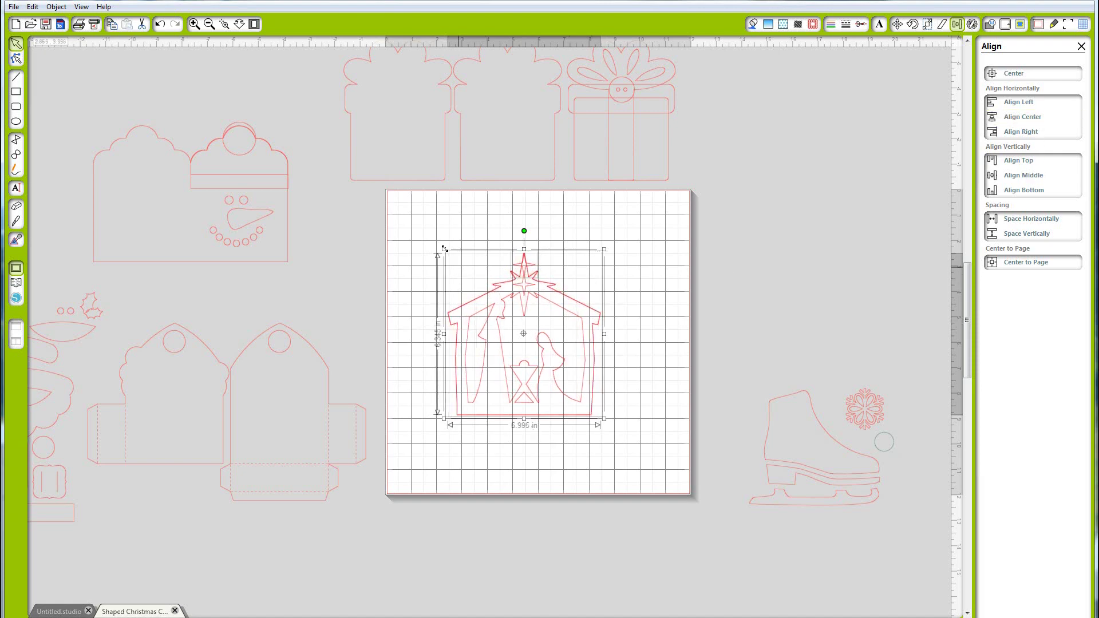
{"action": "left_click_drag", "start_coordinate": [428, 252], "coordinate": [614, 419]}
{"action": "left_click", "coordinate": [927, 24]}
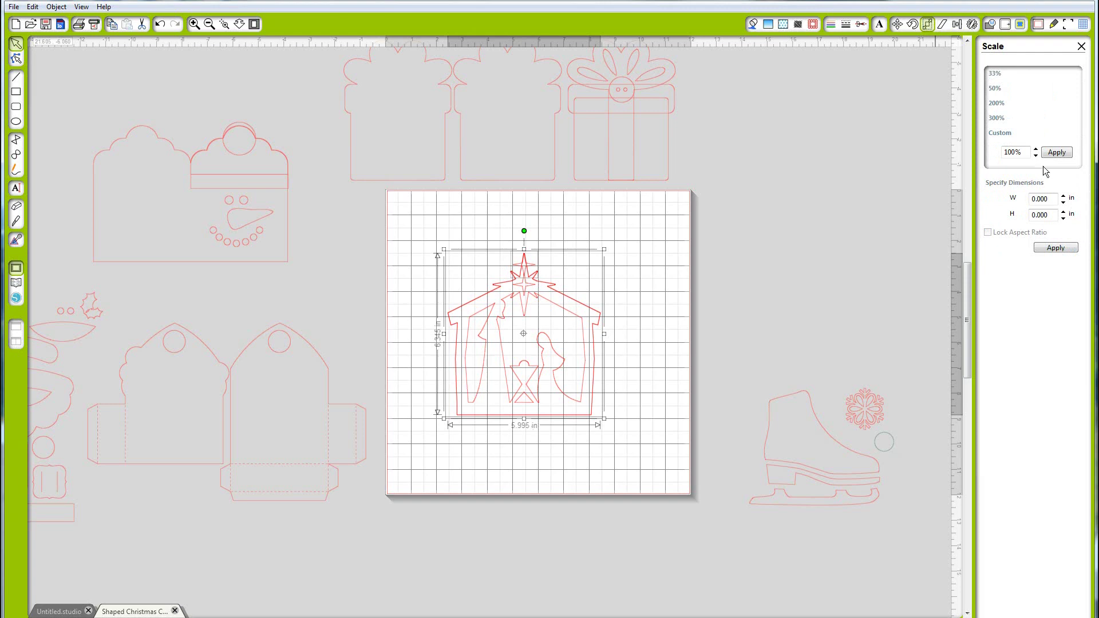
{"action": "double_click", "coordinate": [1048, 215]}
{"action": "type", "text": "5"}
{"action": "left_click", "coordinate": [1081, 46]}
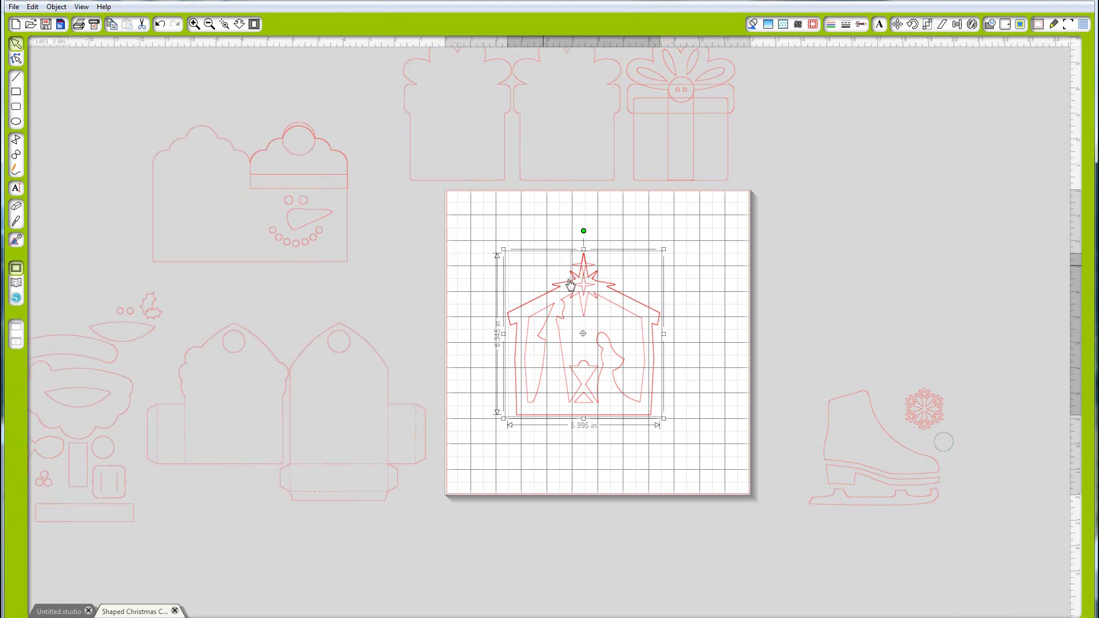
Step: Group the aligned nativity pieces and scale the group to a height of 5 inches with the aspect ratio locked
{"action": "right_click", "coordinate": [570, 281]}
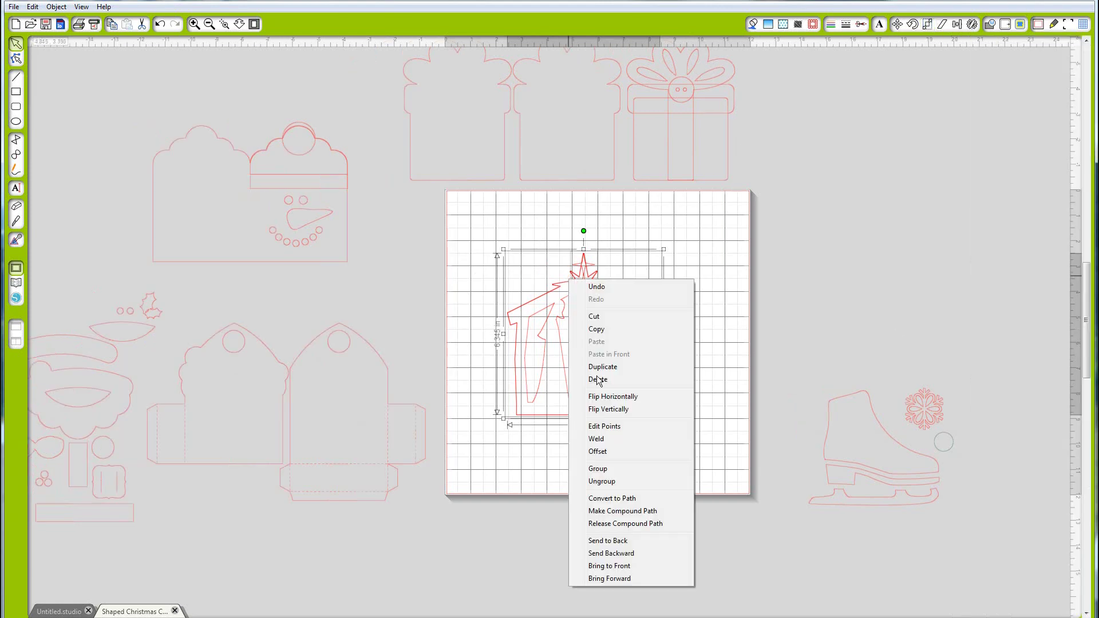
{"action": "left_click", "coordinate": [599, 472]}
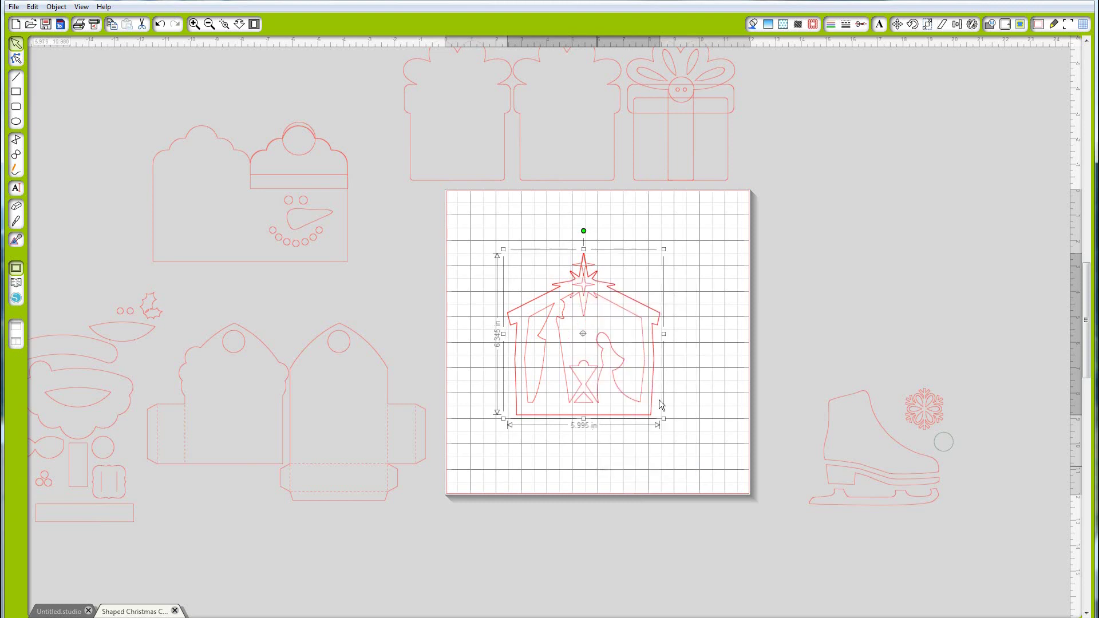
{"action": "left_click", "coordinate": [927, 26]}
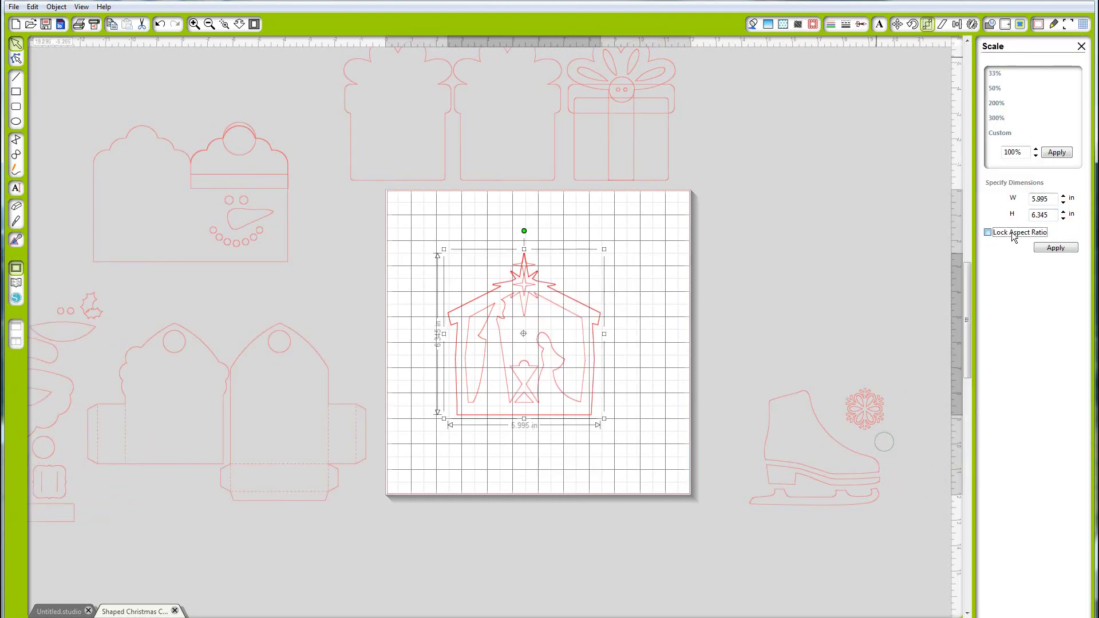
{"action": "left_click", "coordinate": [987, 232]}
{"action": "key", "text": "Tab"}
{"action": "left_click", "coordinate": [1060, 247]}
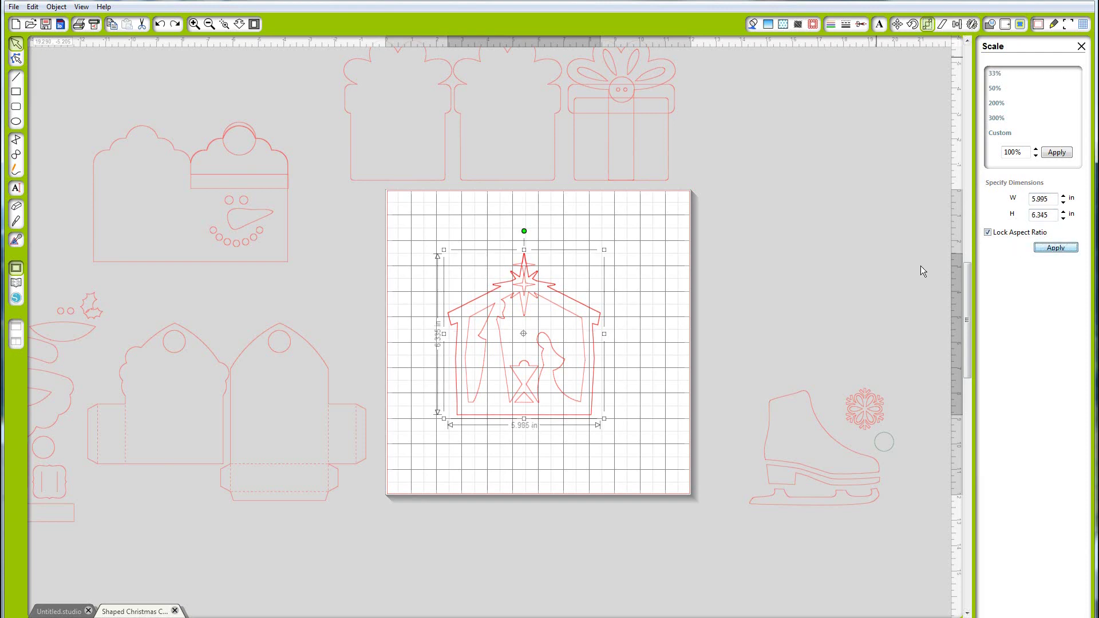
{"action": "left_click", "coordinate": [583, 372]}
{"action": "key", "text": "ctrl+z"}
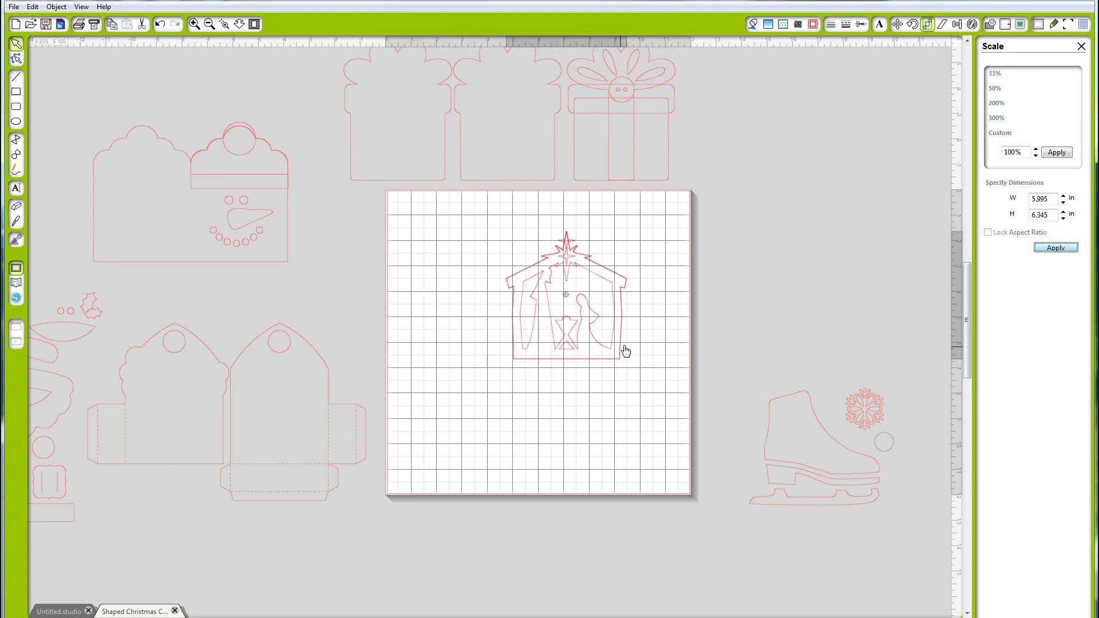
Step: Ungroup the nativity, moving the detailed piece off the page to the upper right and the small star clear of the solid base
{"action": "right_click", "coordinate": [614, 352]}
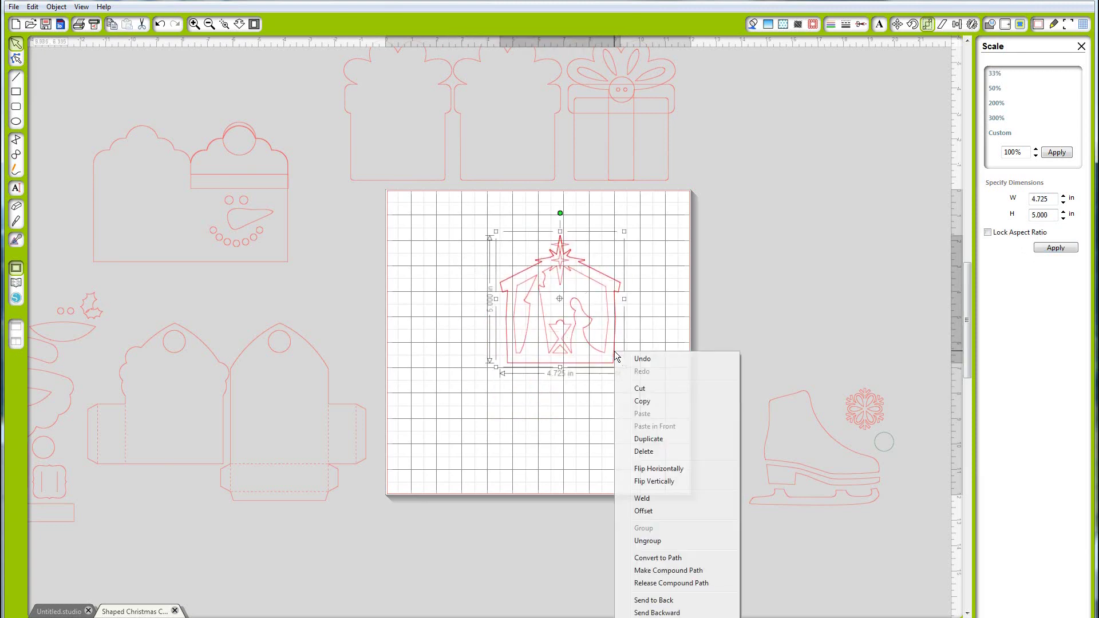
{"action": "left_click", "coordinate": [647, 541]}
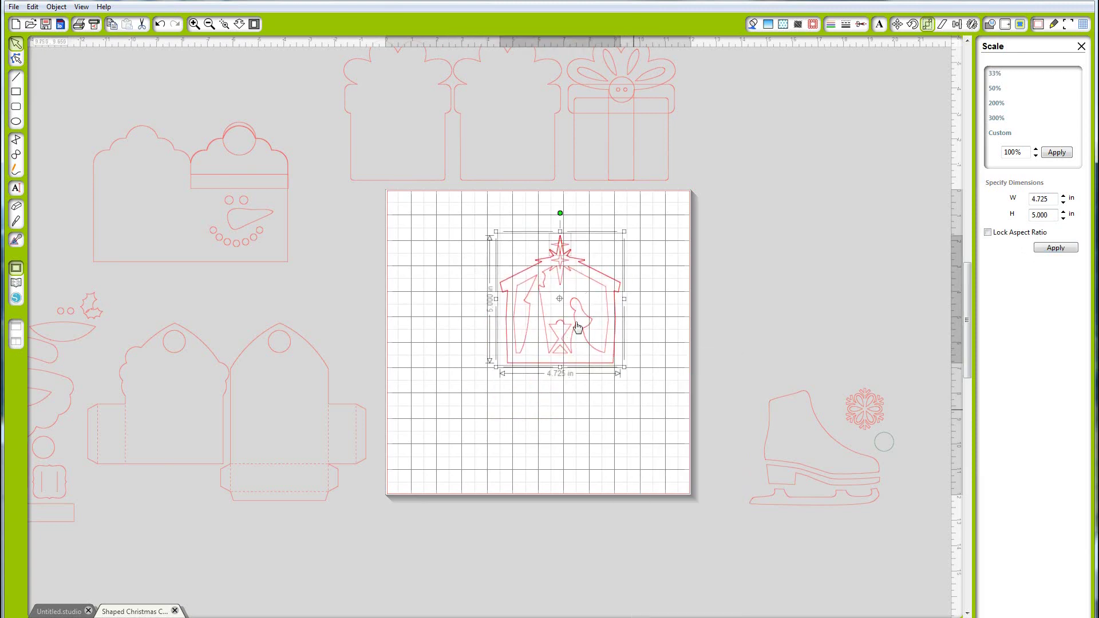
{"action": "left_click_drag", "start_coordinate": [633, 315], "coordinate": [815, 239]}
{"action": "left_click", "coordinate": [622, 380]}
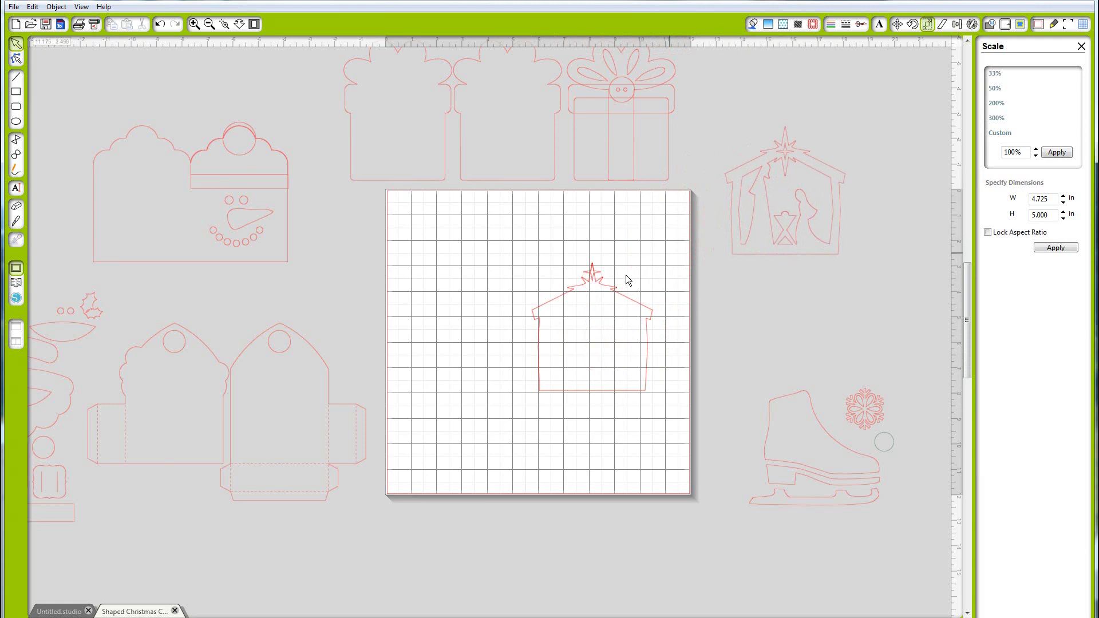
{"action": "left_click_drag", "start_coordinate": [595, 275], "coordinate": [634, 244]}
Step: Duplicate the solid stable base and place the copy, flipped vertically, directly to the left of the original
{"action": "left_click_drag", "start_coordinate": [524, 272], "coordinate": [648, 400]}
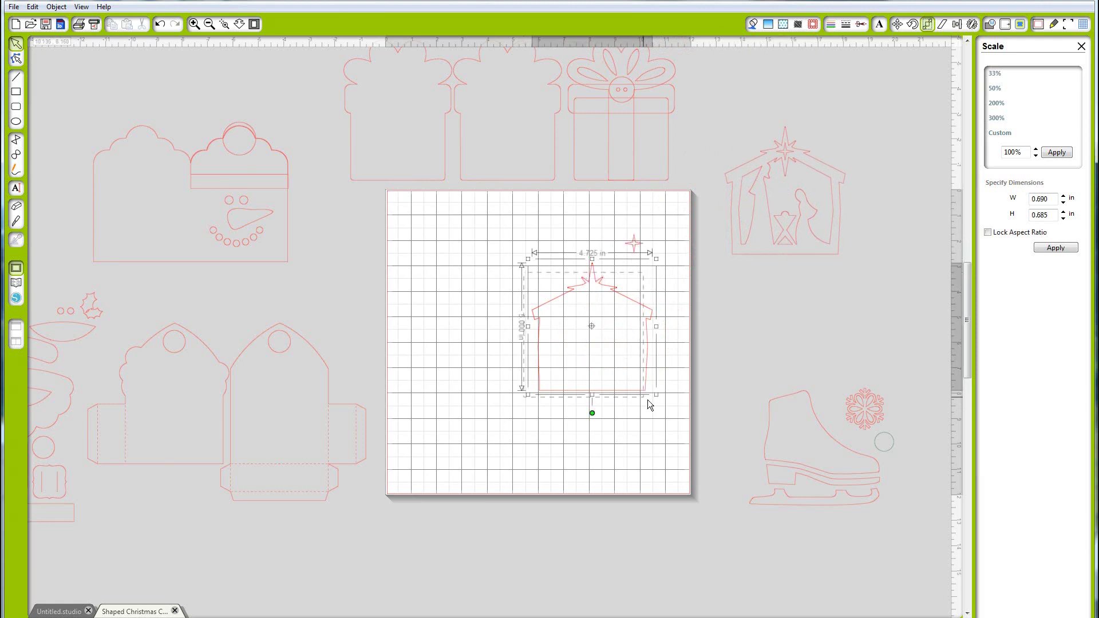
{"action": "right_click", "coordinate": [619, 393]}
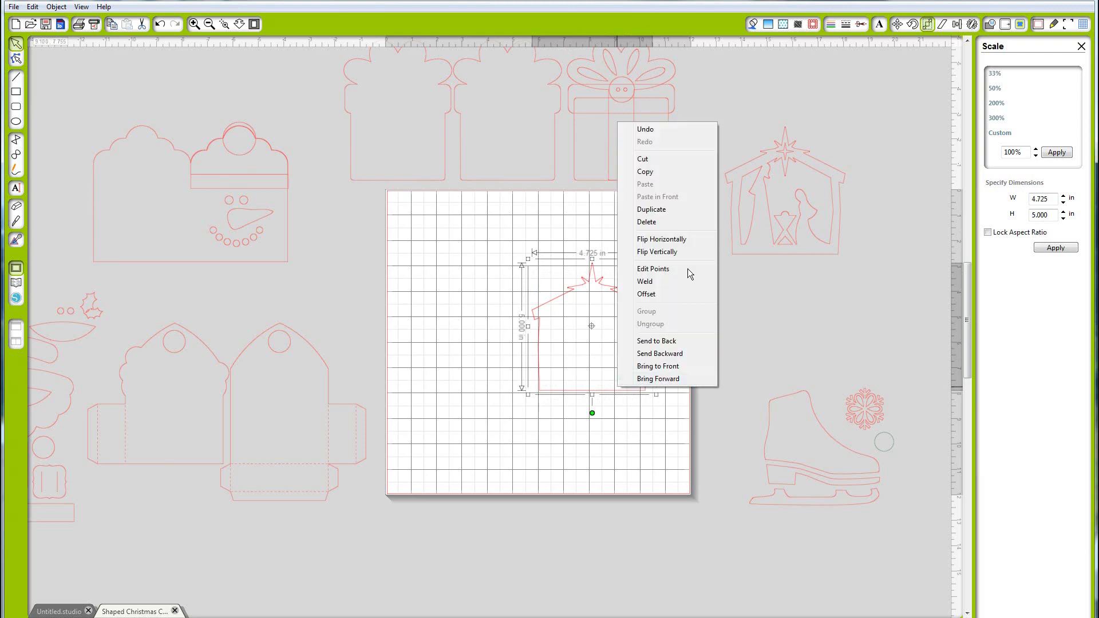
{"action": "left_click", "coordinate": [703, 209]}
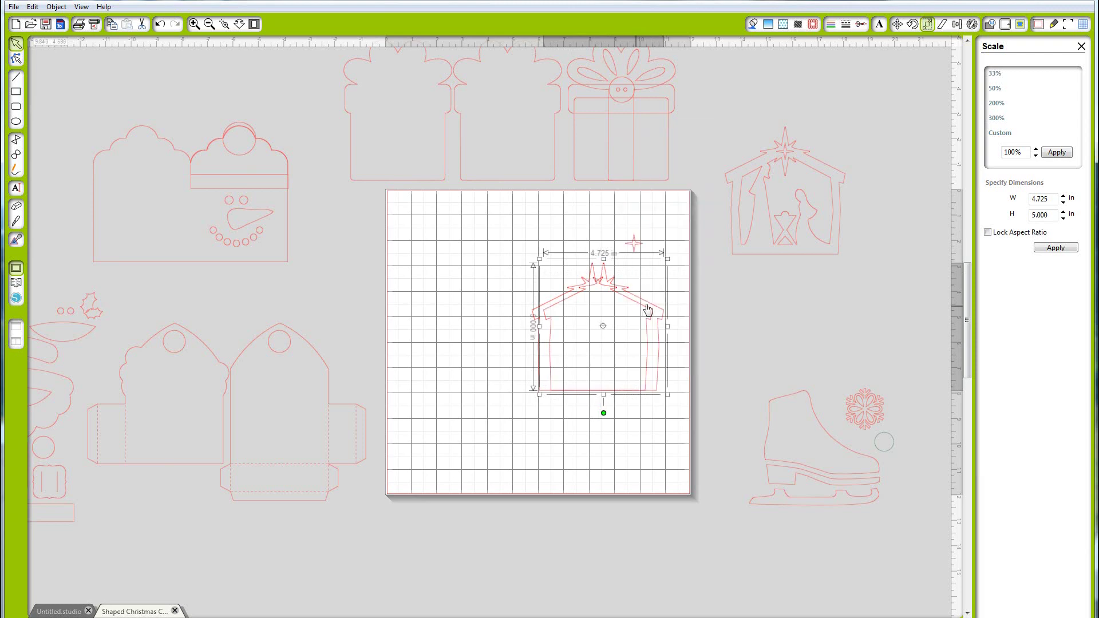
{"action": "left_click_drag", "start_coordinate": [601, 314], "coordinate": [507, 307]}
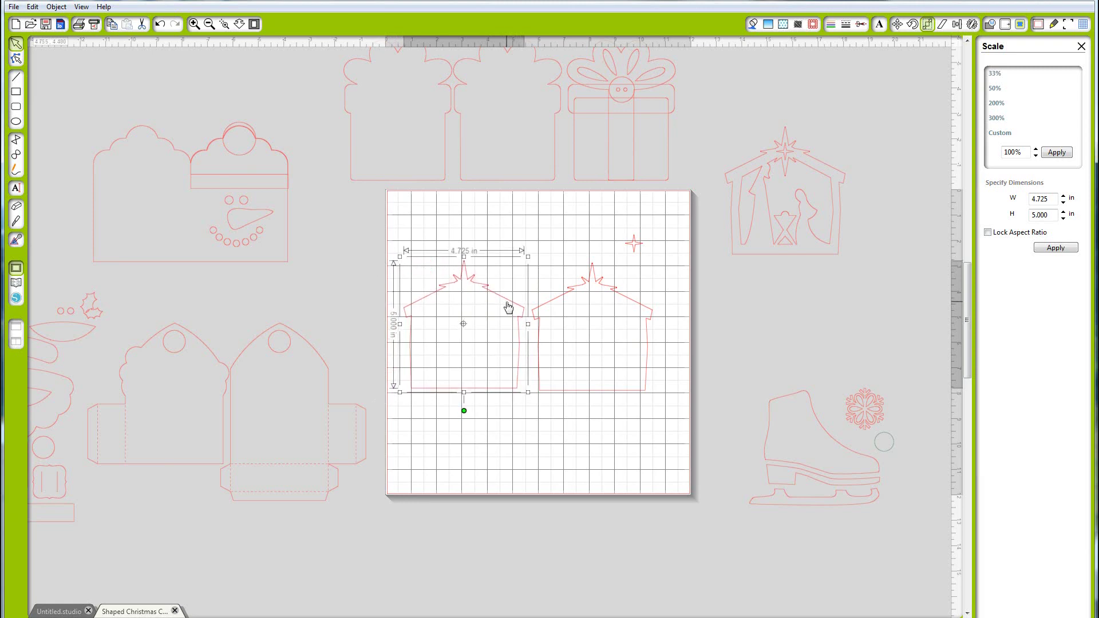
{"action": "right_click", "coordinate": [508, 307]}
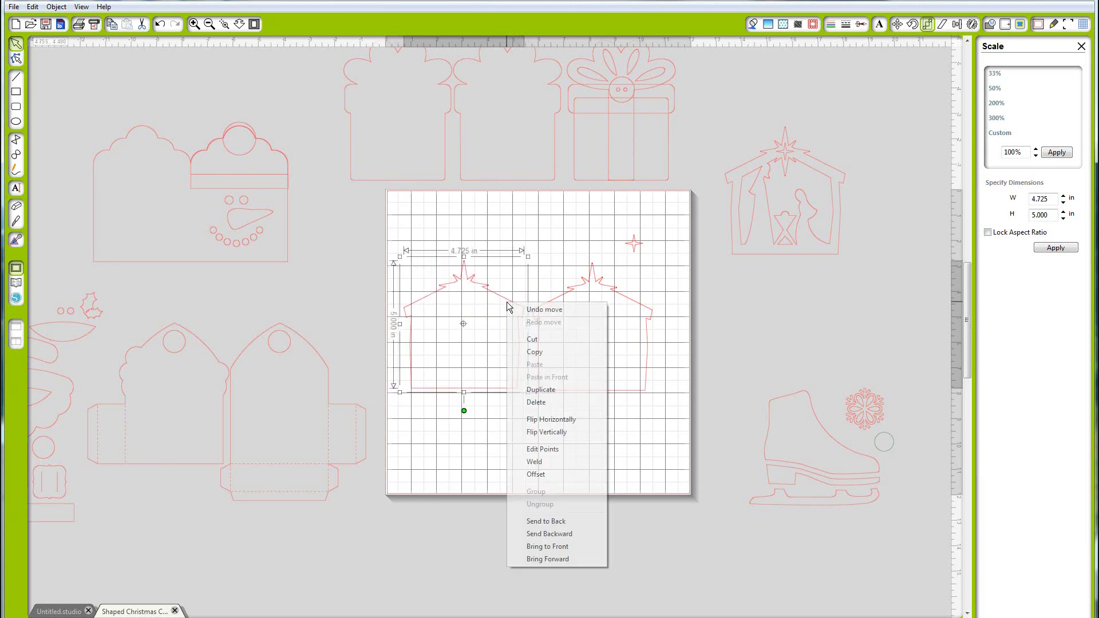
{"action": "left_click", "coordinate": [551, 434]}
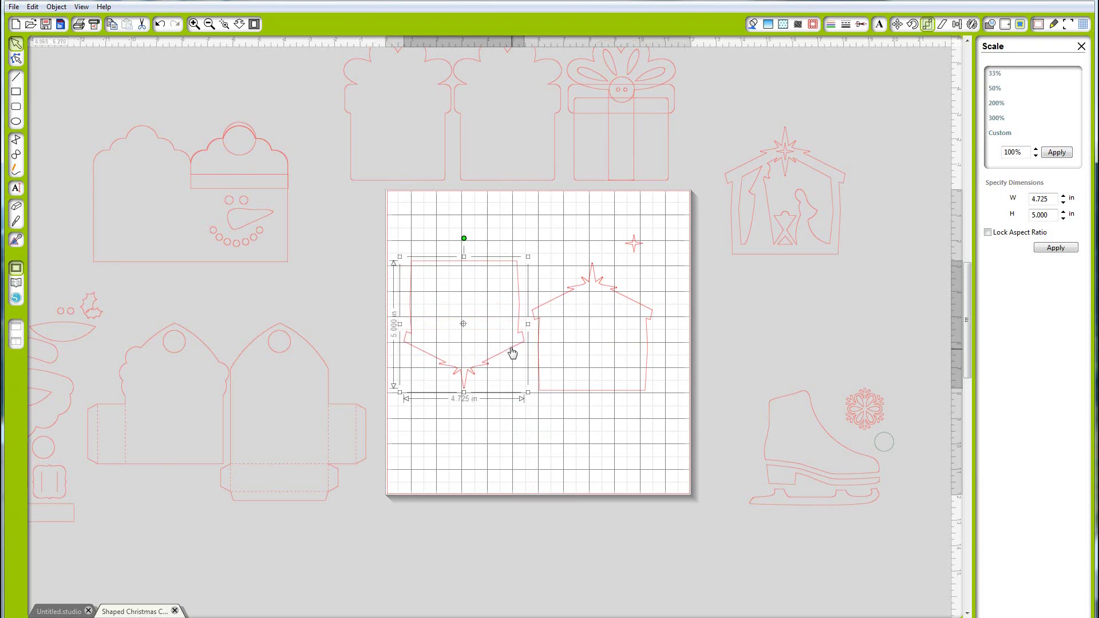
{"action": "mouse_move", "coordinate": [513, 353]}
{"action": "left_mouse_down"}
{"action": "mouse_move", "coordinate": [522, 377]}
{"action": "mouse_move", "coordinate": [522, 348]}
{"action": "left_mouse_up"}
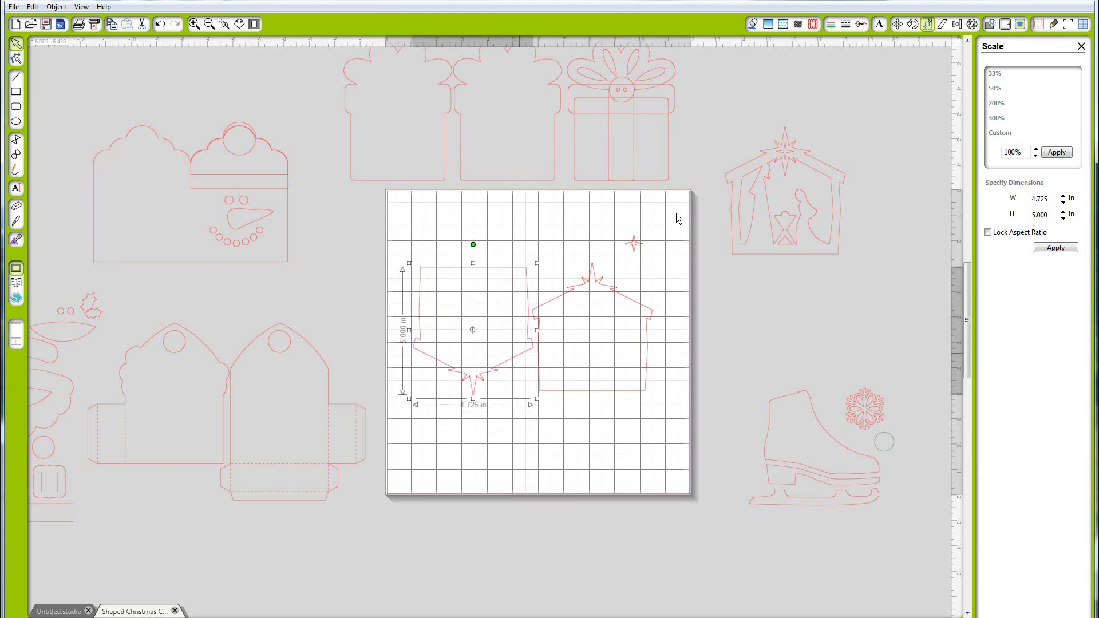
Step: Create a narrow rounded offset around the small star, using a distance smaller than the default
{"action": "left_click", "coordinate": [637, 247]}
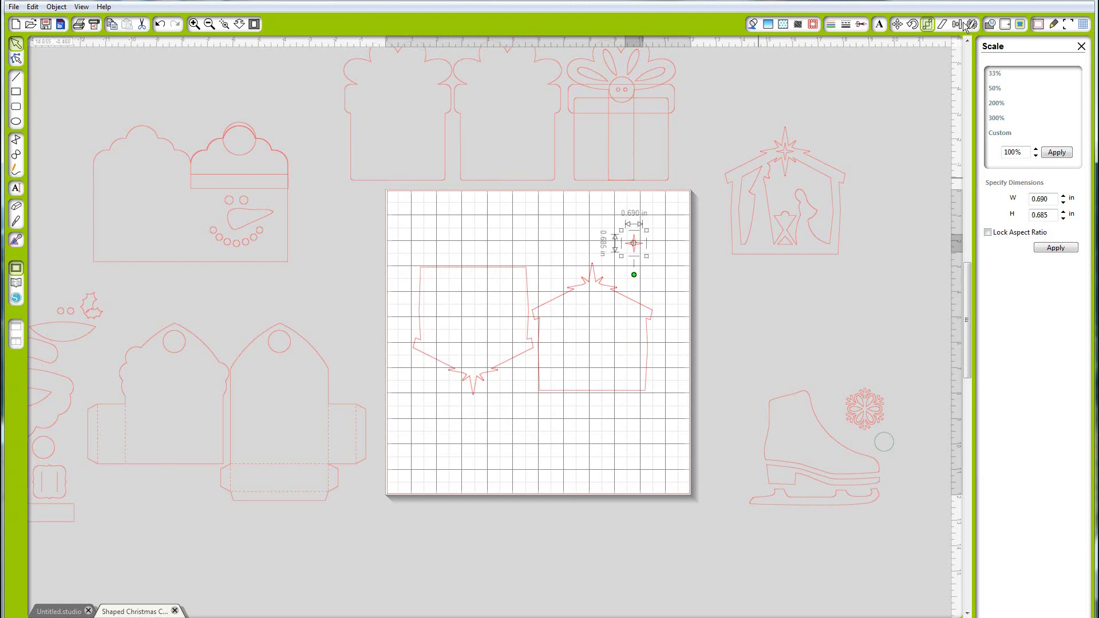
{"action": "left_click", "coordinate": [1005, 23]}
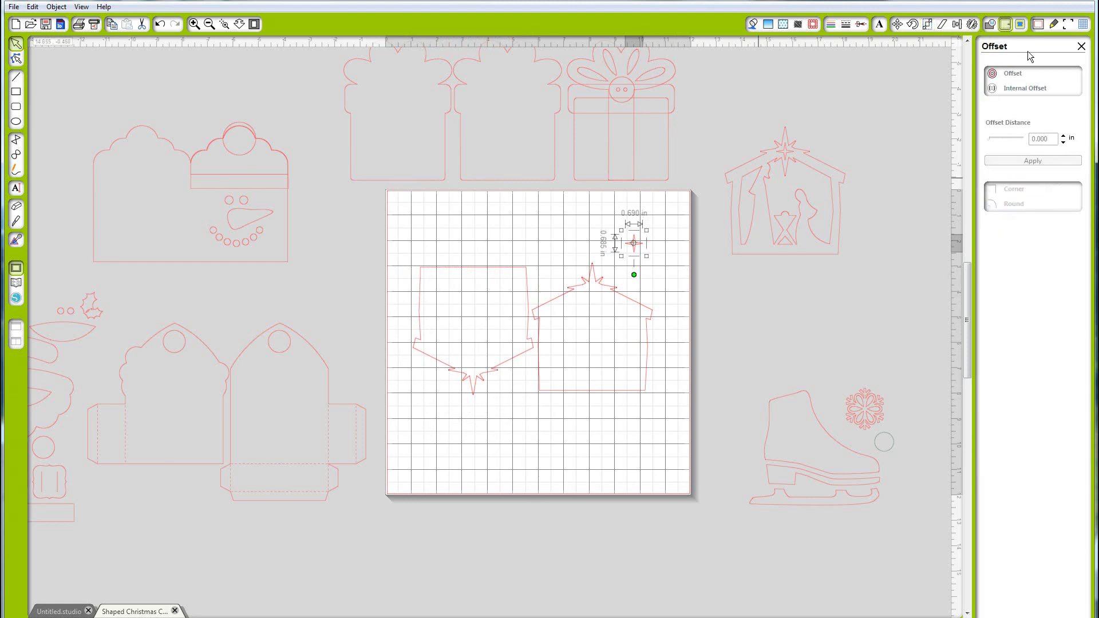
{"action": "left_click", "coordinate": [1014, 75]}
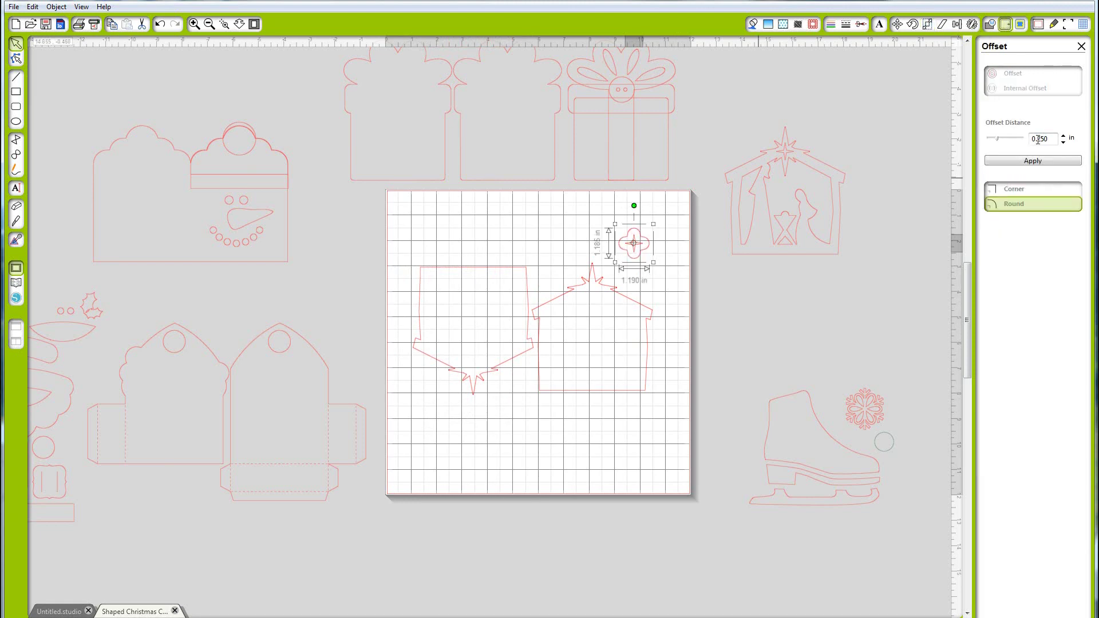
{"action": "left_click_drag", "start_coordinate": [1038, 140], "coordinate": [1061, 142]}
{"action": "left_click", "coordinate": [1033, 161]}
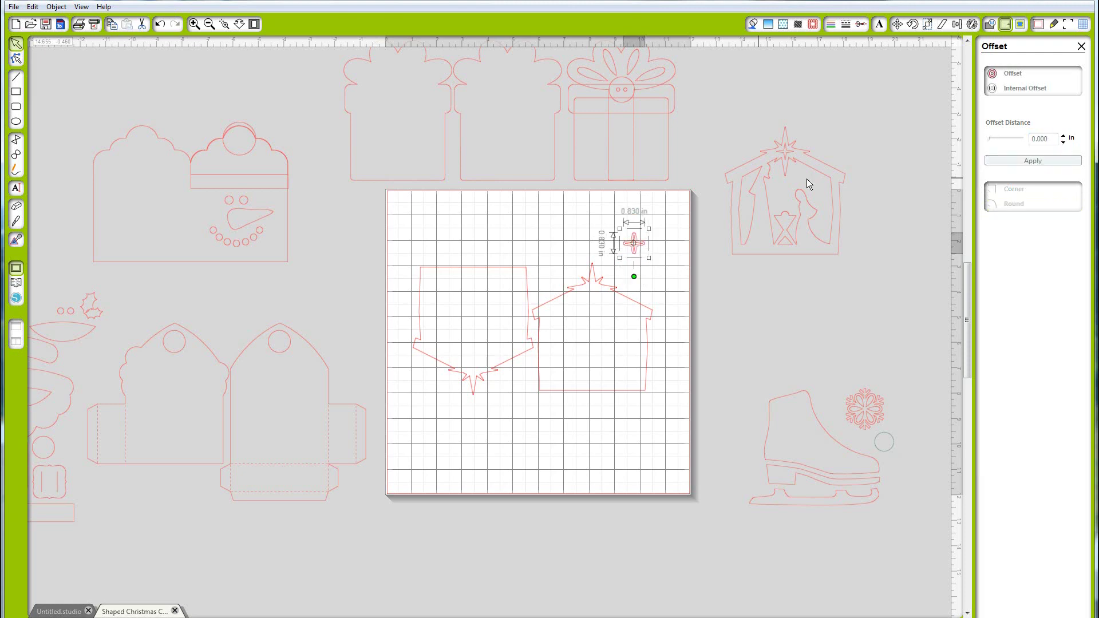
Step: Move the star's offset shape off the page beside the detailed nativity and delete the original small star
{"action": "left_click", "coordinate": [645, 249]}
{"action": "left_click_drag", "start_coordinate": [646, 249], "coordinate": [745, 150]}
{"action": "left_click", "coordinate": [641, 298]}
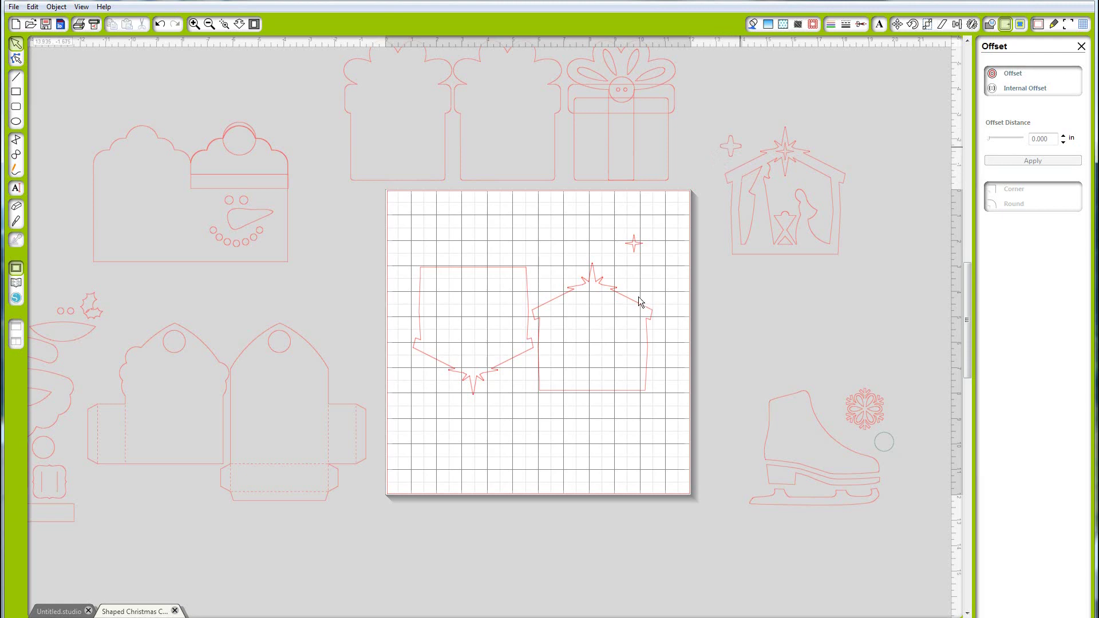
{"action": "left_click", "coordinate": [642, 248]}
{"action": "key", "text": "Delete"}
Step: Select both solid stable bases and move them off the page to the right, below the detailed nativity
{"action": "left_click", "coordinate": [509, 341]}
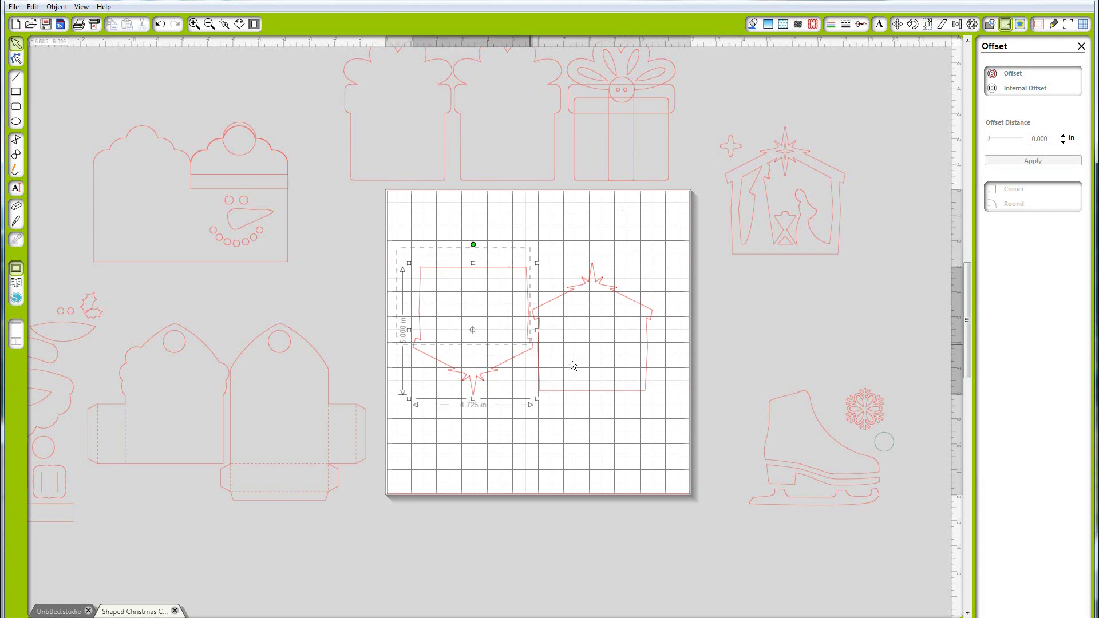
{"action": "left_click", "coordinate": [572, 359], "text": "shift"}
{"action": "left_click", "coordinate": [560, 435]}
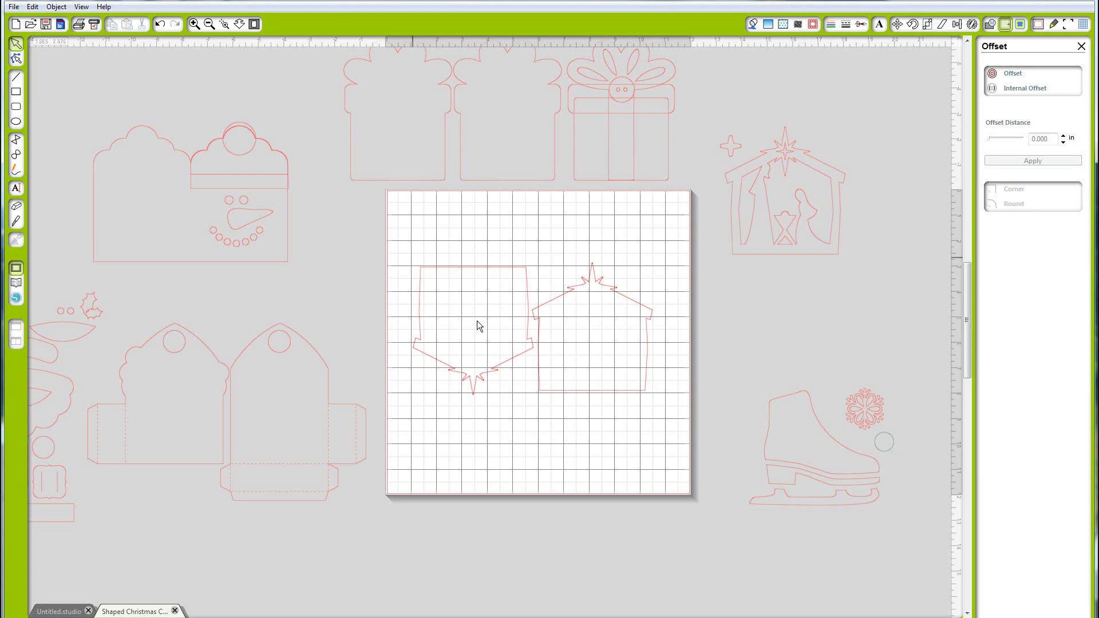
{"action": "left_click_drag", "start_coordinate": [480, 325], "coordinate": [693, 413]}
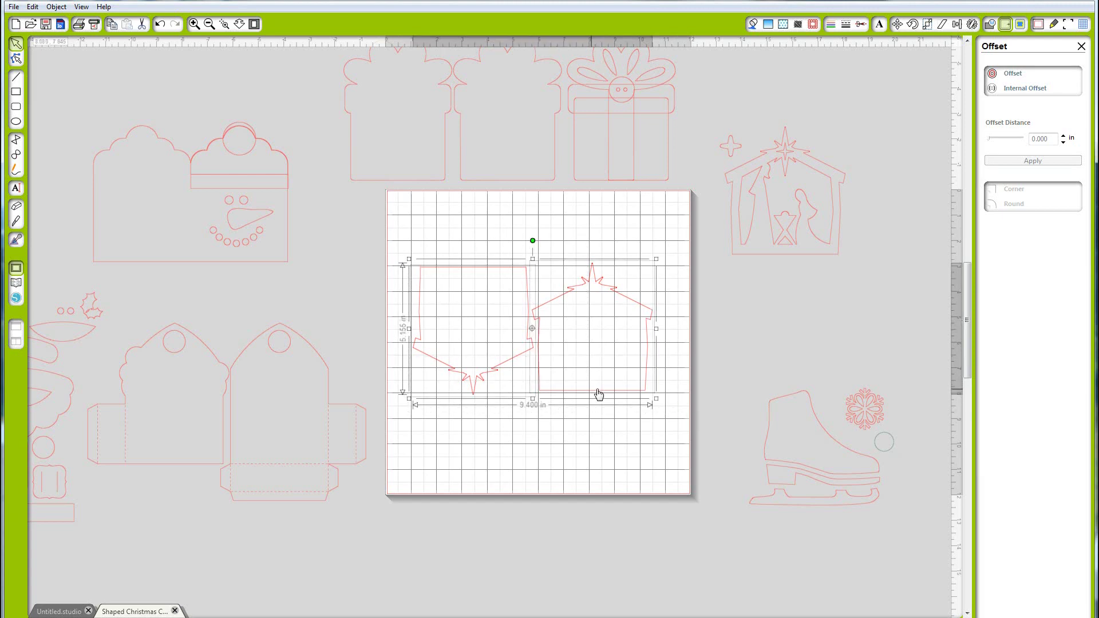
{"action": "left_click_drag", "start_coordinate": [598, 395], "coordinate": [889, 388]}
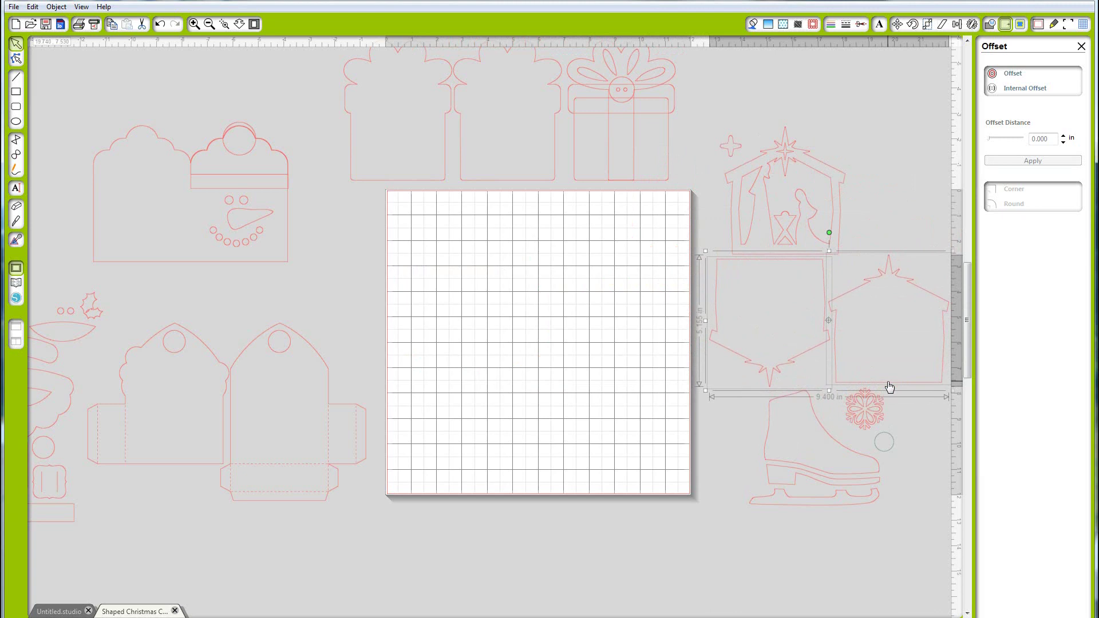
Step: Select all the ice skate pieces, the snowflake and the small circle, and move them onto the page
{"action": "left_click", "coordinate": [738, 468]}
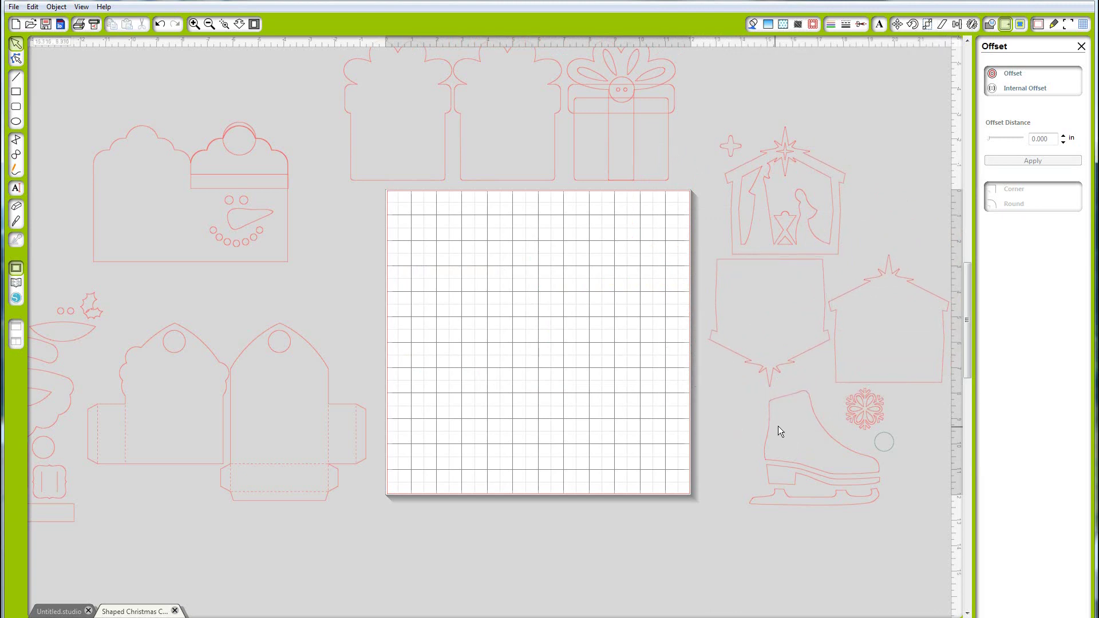
{"action": "left_click", "coordinate": [812, 468]}
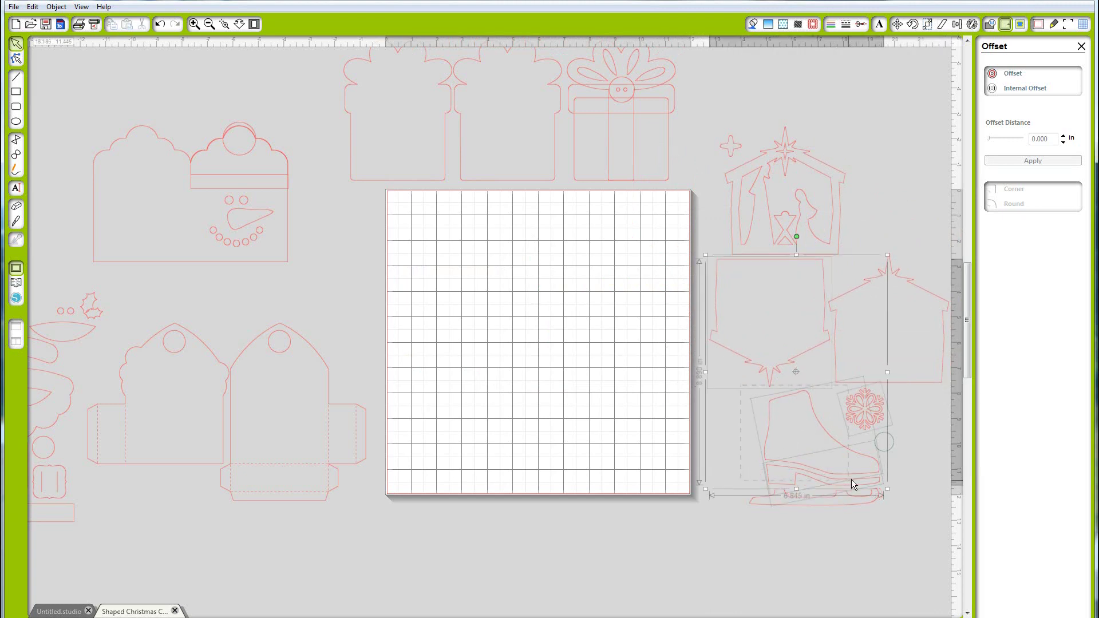
{"action": "left_click_drag", "start_coordinate": [926, 544], "coordinate": [761, 424]}
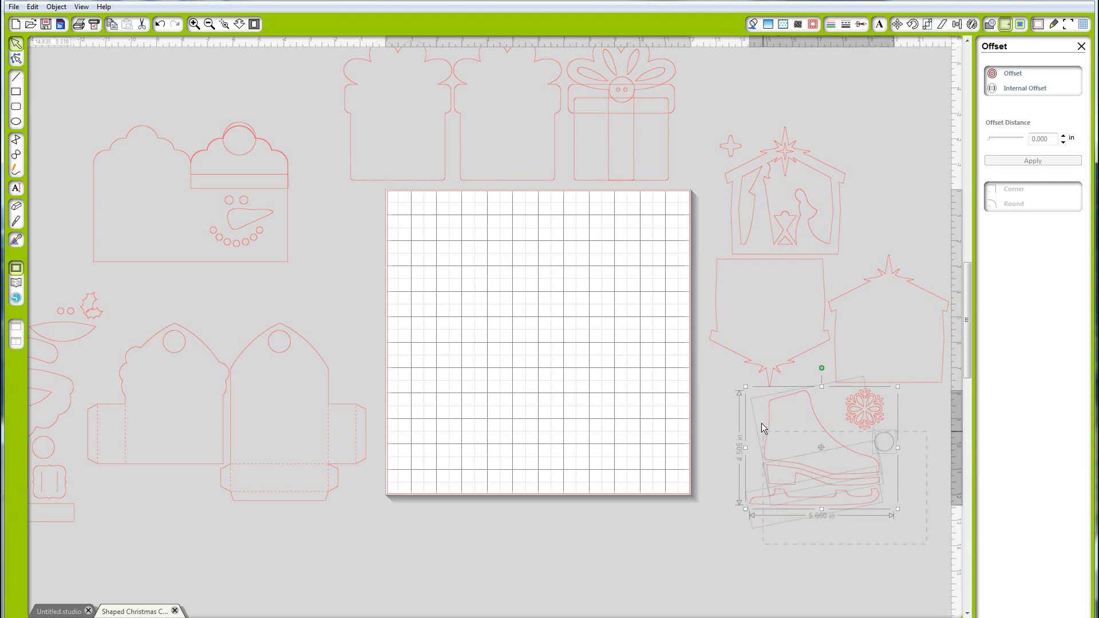
{"action": "left_click_drag", "start_coordinate": [858, 426], "coordinate": [638, 291]}
{"action": "left_click", "coordinate": [617, 479]}
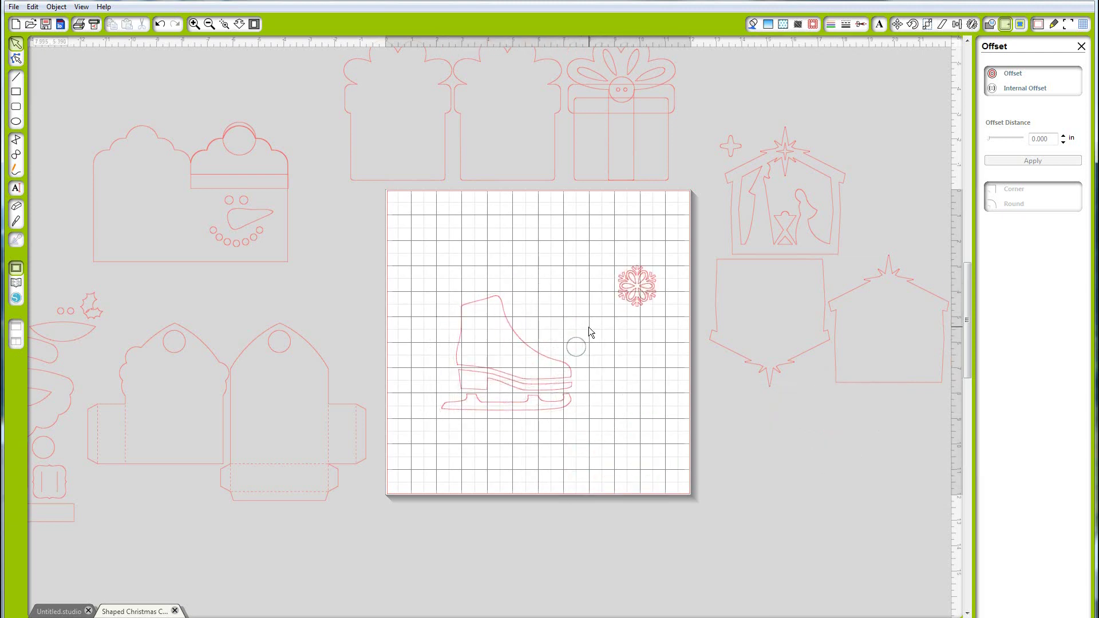
Step: Place the small circle on the snowflake, align their centers horizontally, and group the two shapes
{"action": "left_click_drag", "start_coordinate": [585, 341], "coordinate": [649, 280]}
{"action": "left_click", "coordinate": [656, 300]}
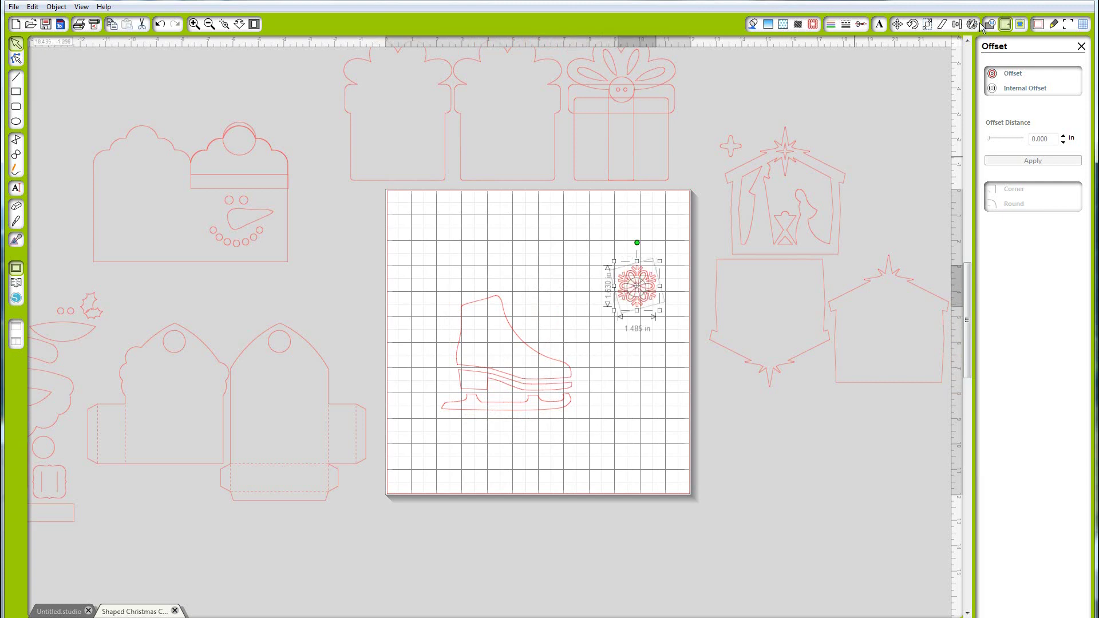
{"action": "left_click", "coordinate": [956, 24]}
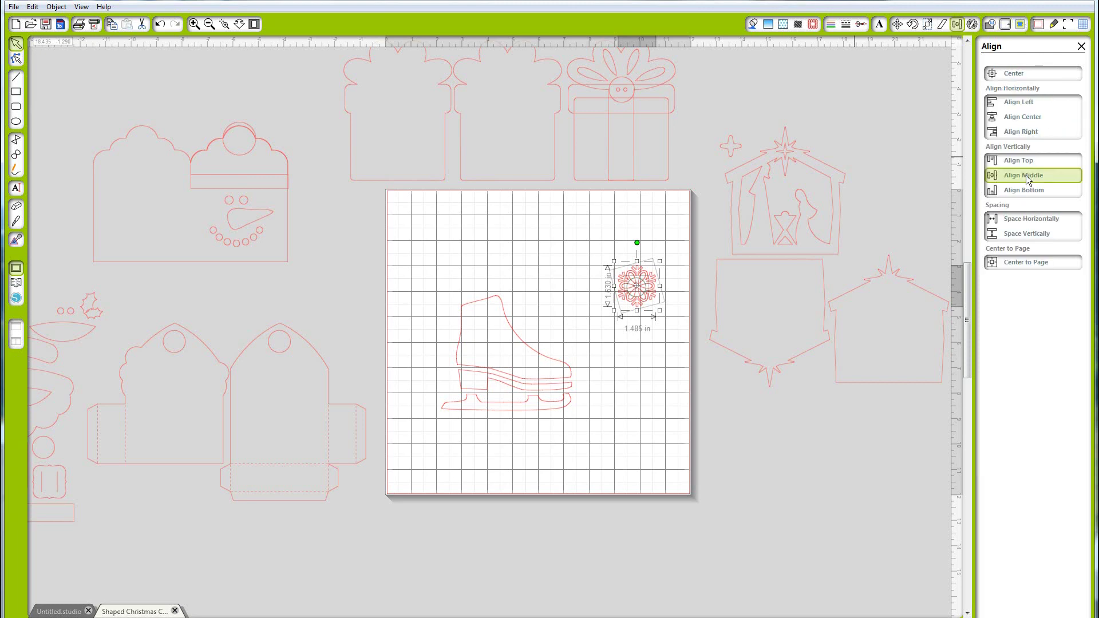
{"action": "left_click", "coordinate": [1028, 117]}
{"action": "right_click", "coordinate": [648, 294]}
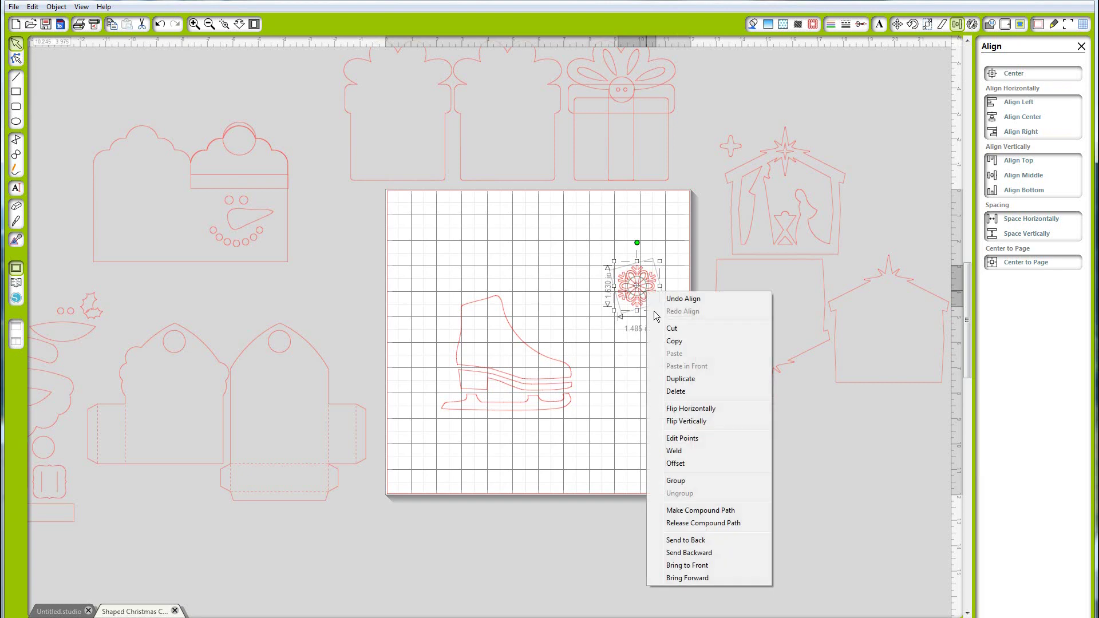
{"action": "left_click", "coordinate": [671, 483]}
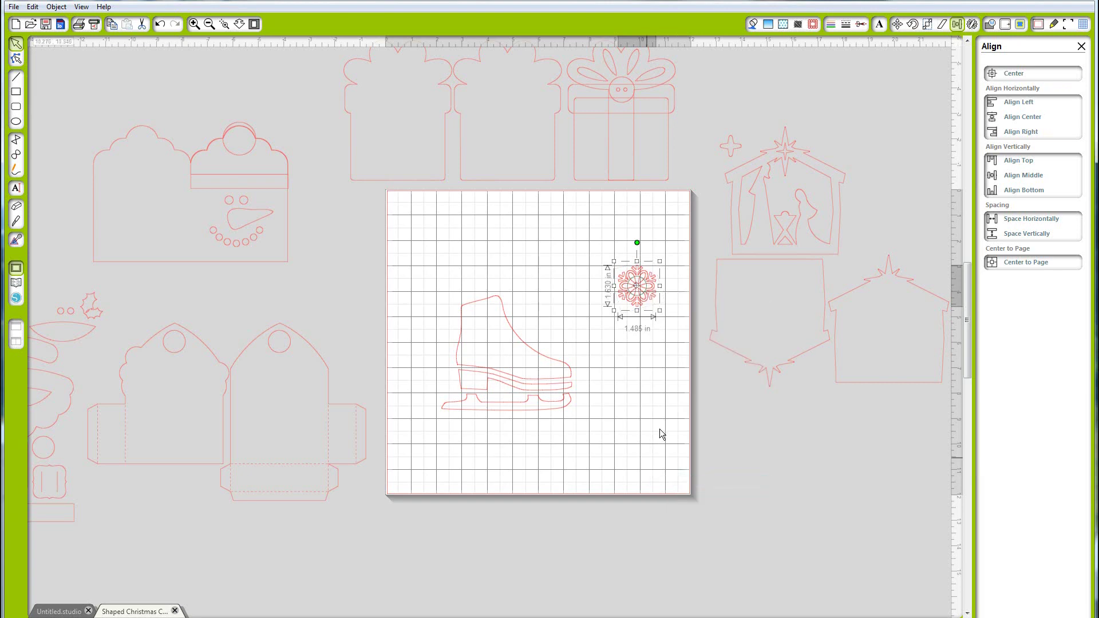
{"action": "left_click", "coordinate": [634, 388]}
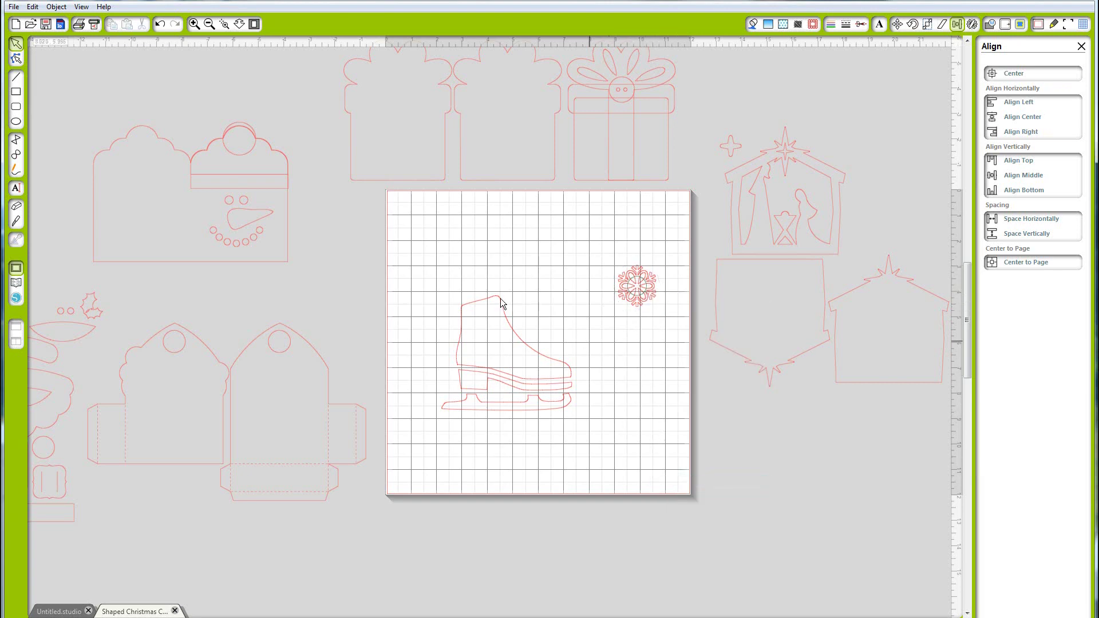
Step: Move the skate's sole up until its upper edge meets the bottom of the boot
{"action": "left_click", "coordinate": [542, 398]}
{"action": "left_click", "coordinate": [505, 378]}
{"action": "left_click_drag", "start_coordinate": [418, 279], "coordinate": [589, 421]}
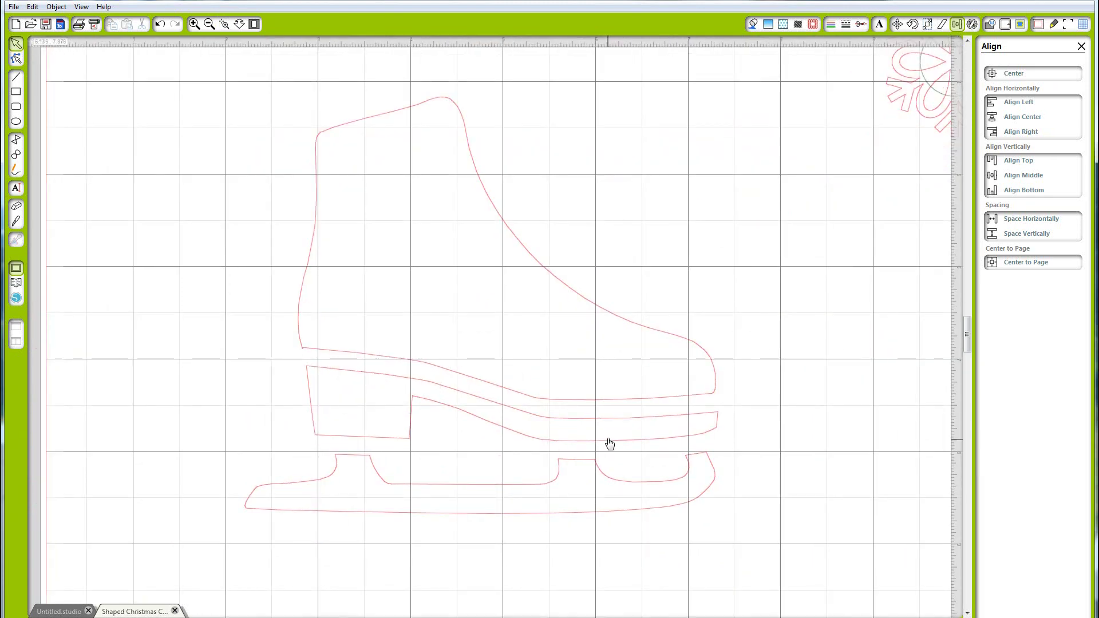
{"action": "left_click_drag", "start_coordinate": [606, 445], "coordinate": [606, 425]}
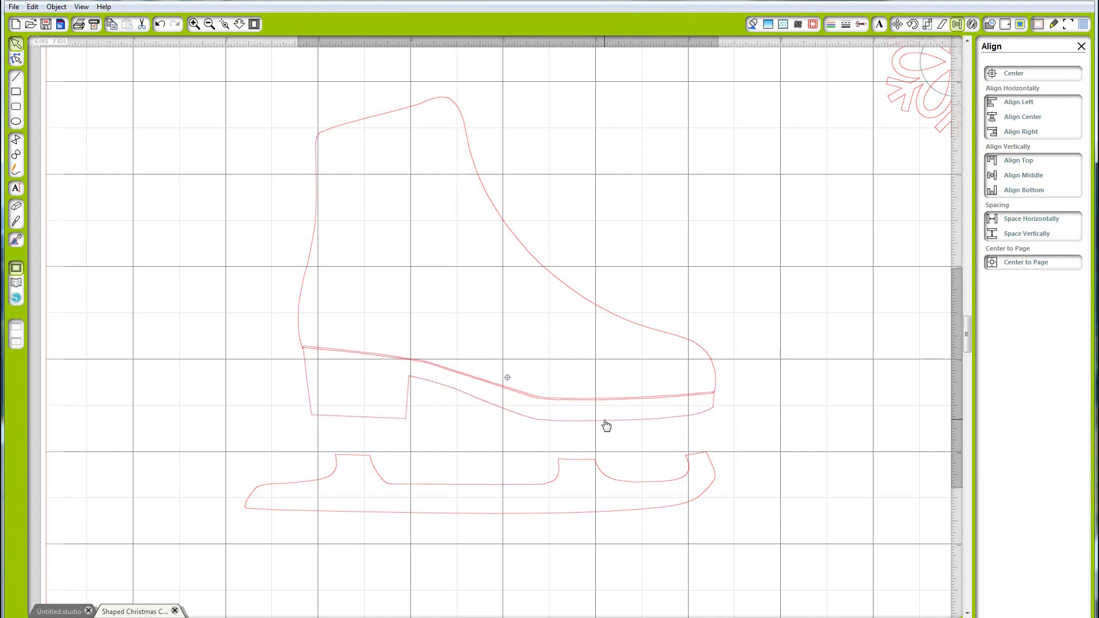
Step: Move the skate blade up against the underside of the sole and adjust it slightly to the right
{"action": "left_click", "coordinate": [647, 474]}
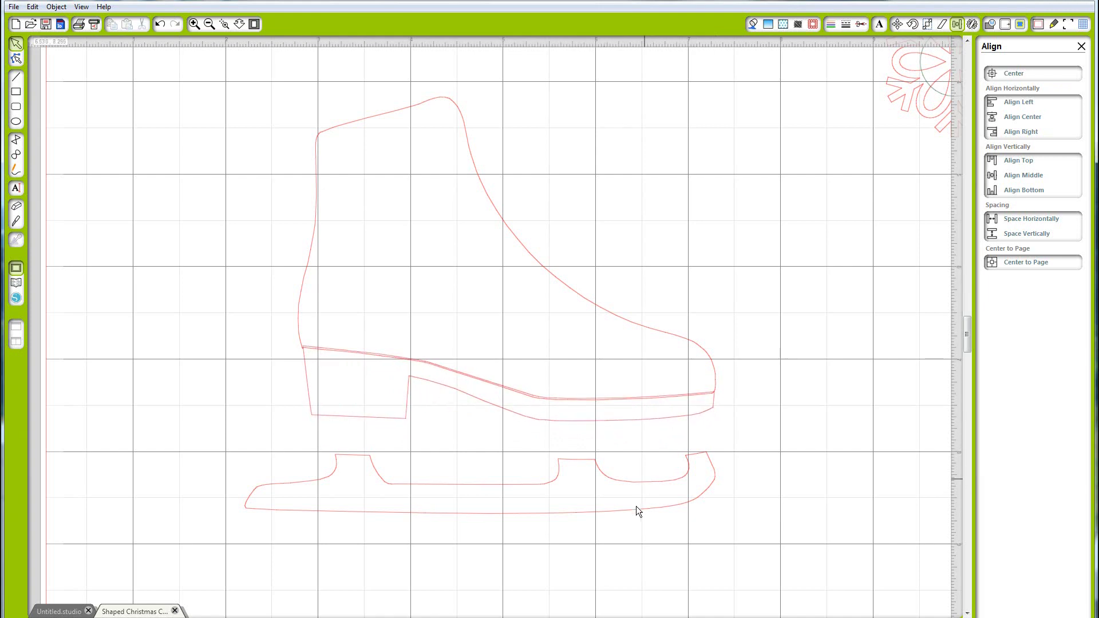
{"action": "left_click_drag", "start_coordinate": [636, 509], "coordinate": [635, 472]}
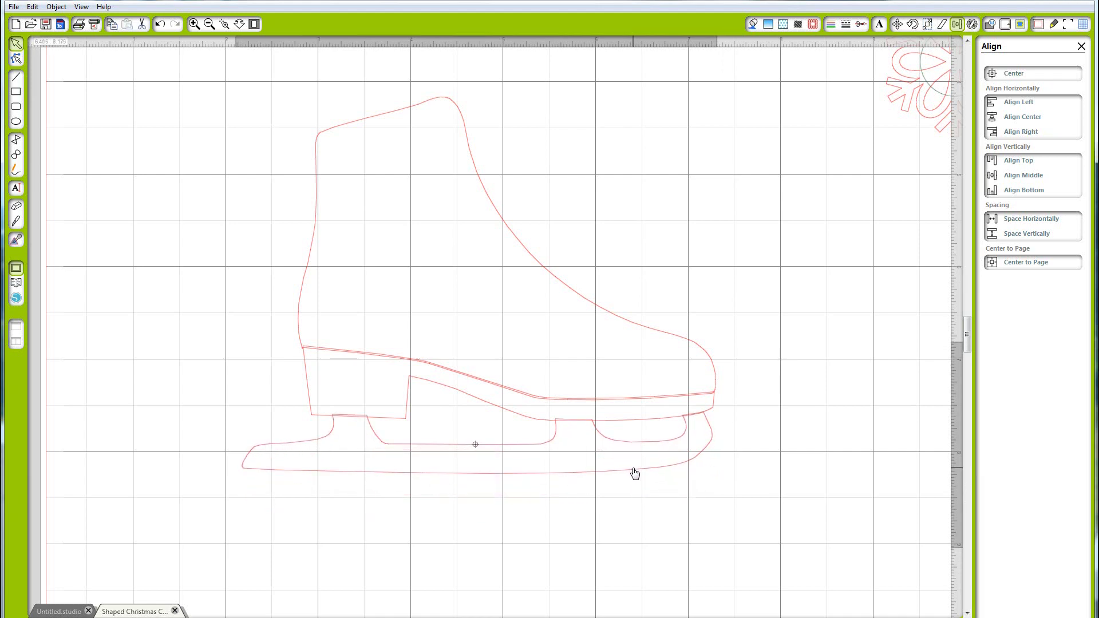
{"action": "left_click_drag", "start_coordinate": [635, 473], "coordinate": [637, 473]}
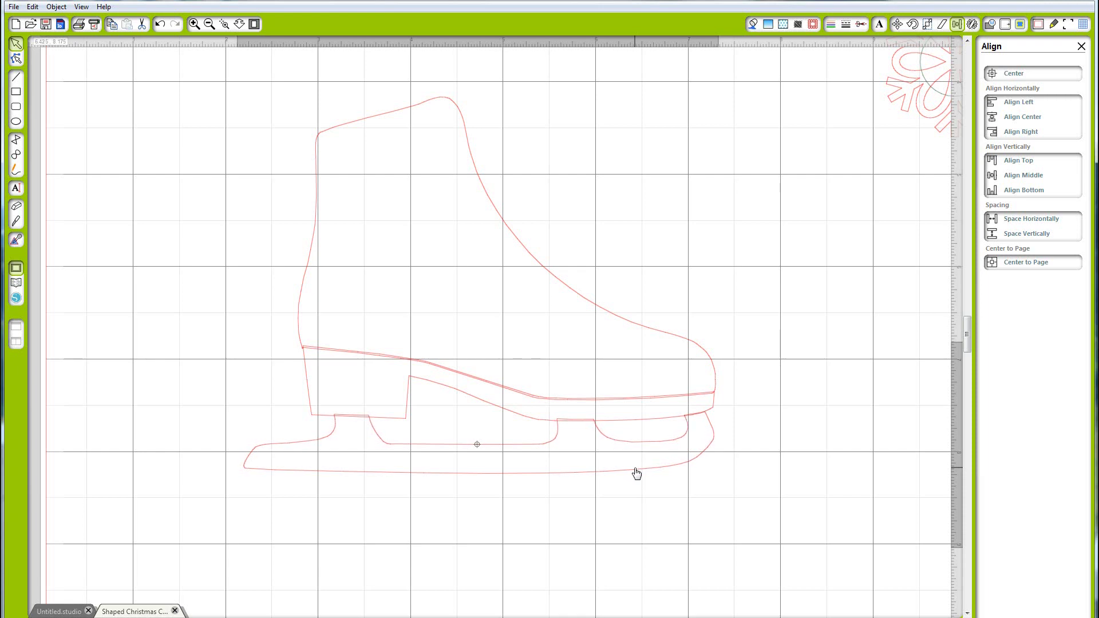
{"action": "left_click", "coordinate": [543, 157]}
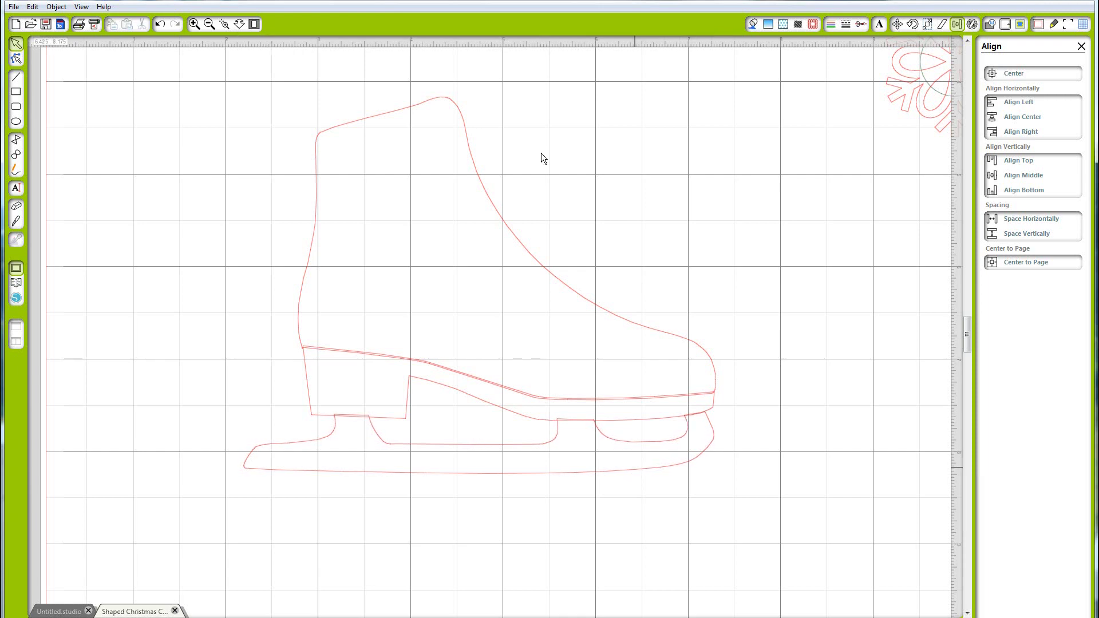
Step: Group the boot, sole and blade into one skate
{"action": "left_click", "coordinate": [578, 379]}
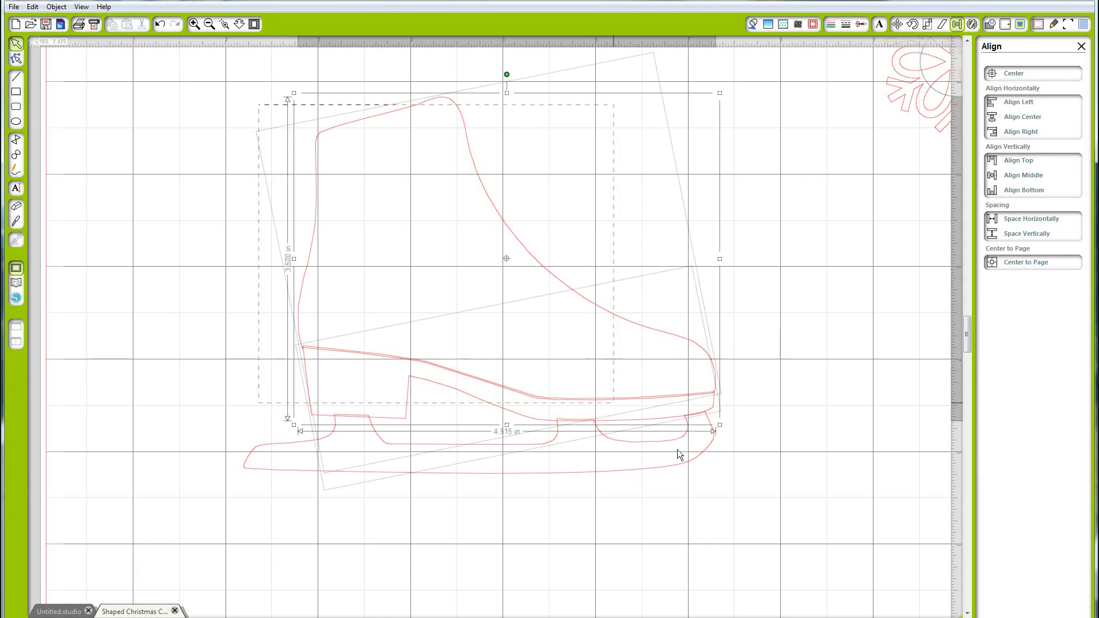
{"action": "right_click", "coordinate": [647, 448]}
{"action": "left_click", "coordinate": [684, 354]}
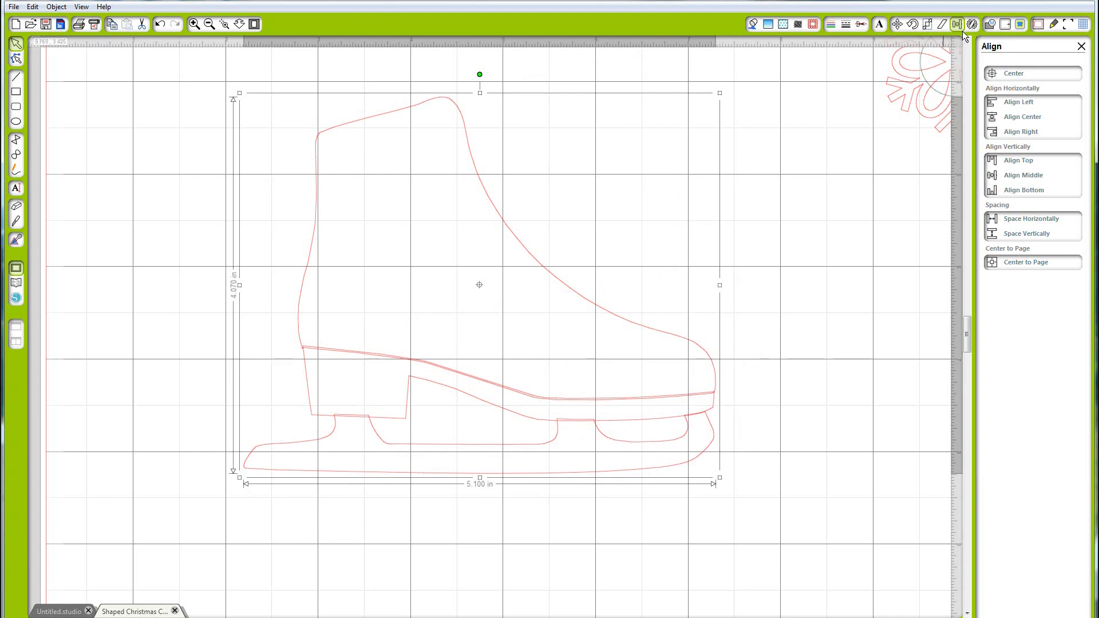
Step: Scale the grouped skate to a height of 4.25 in with the aspect ratio locked
{"action": "left_click", "coordinate": [928, 24]}
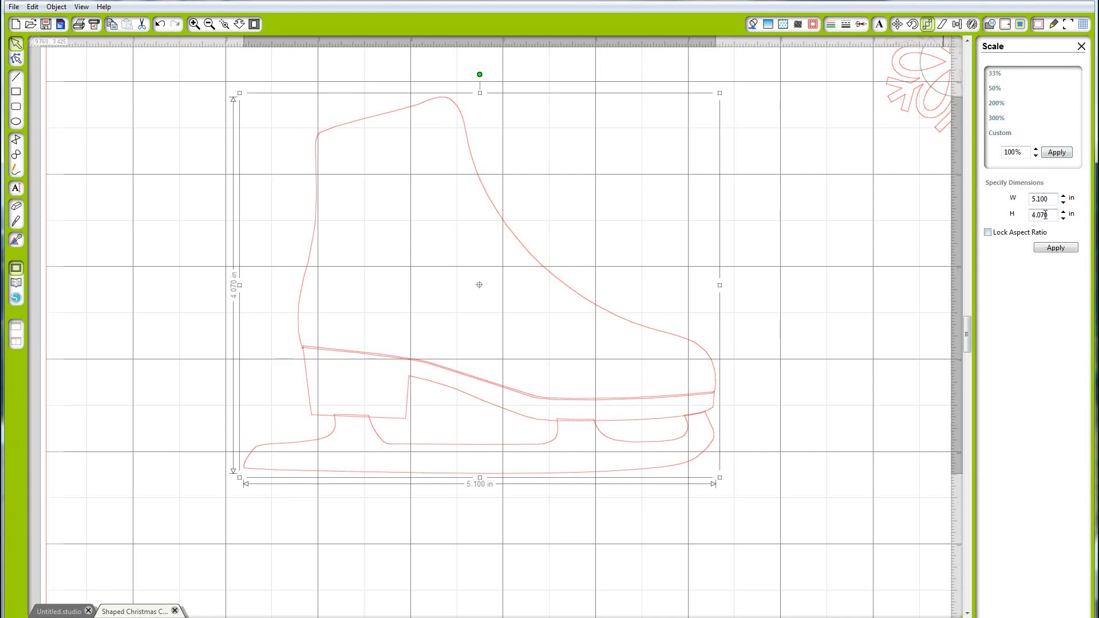
{"action": "left_click_drag", "start_coordinate": [1045, 214], "coordinate": [977, 216]}
{"action": "type", "text": "4.25"}
{"action": "left_click", "coordinate": [985, 231]}
{"action": "left_click", "coordinate": [1044, 252]}
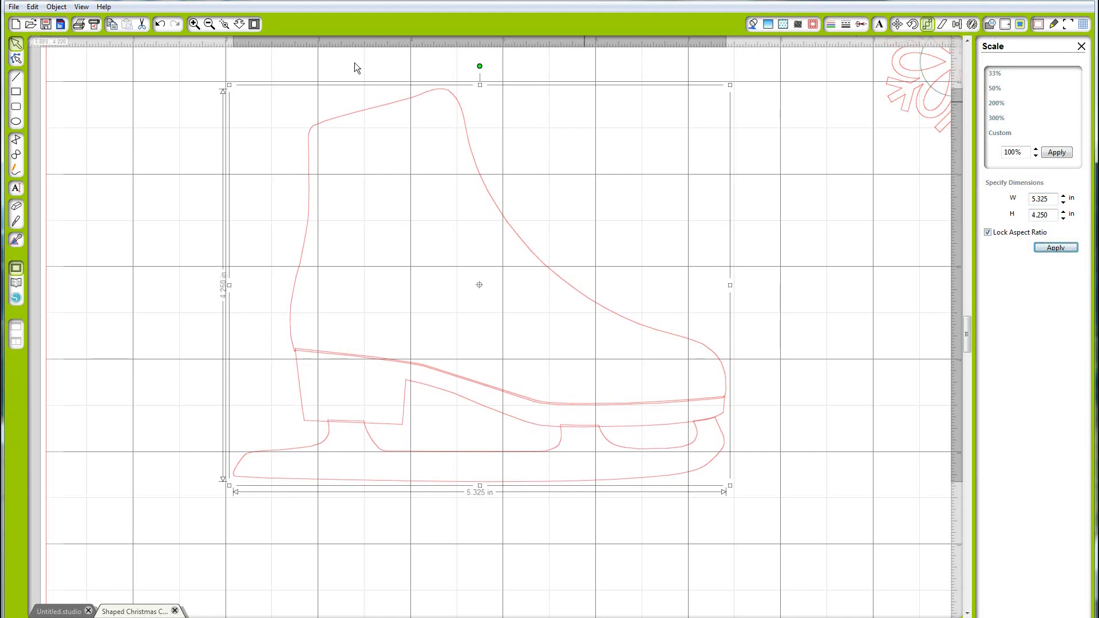
Step: Duplicate the grouped skate and place the copy to the right of the original
{"action": "right_click", "coordinate": [364, 121]}
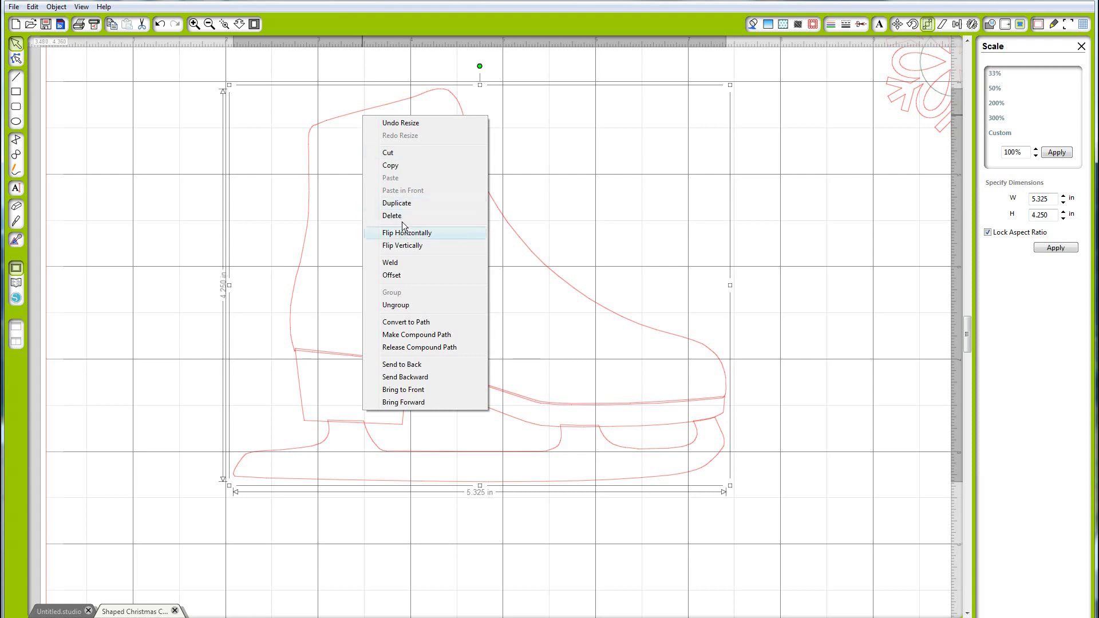
{"action": "left_click", "coordinate": [401, 204]}
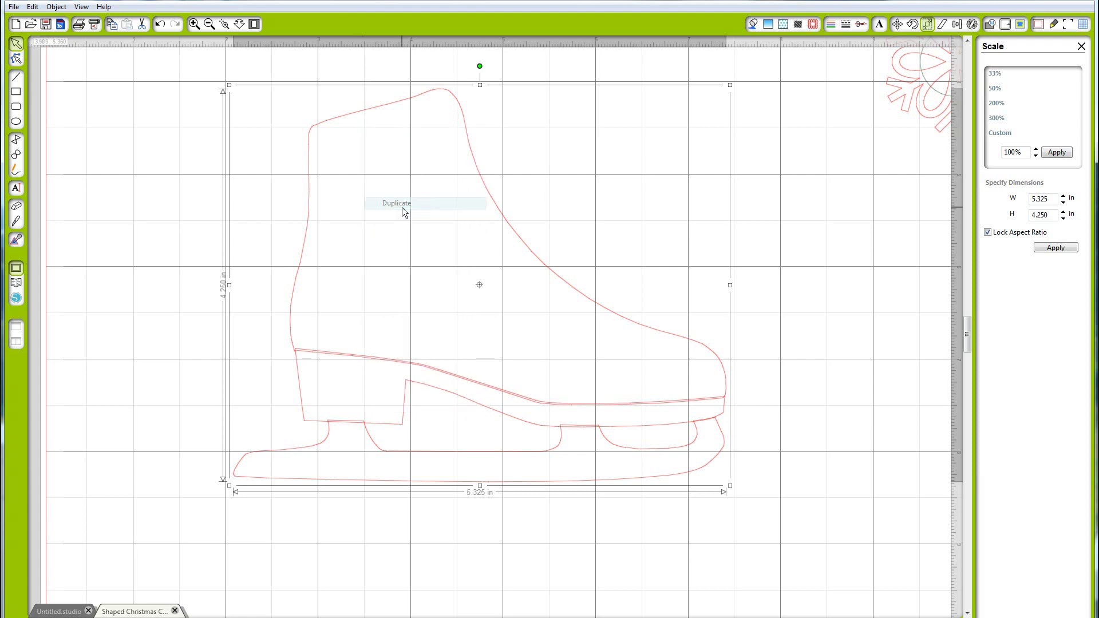
{"action": "left_click", "coordinate": [206, 26]}
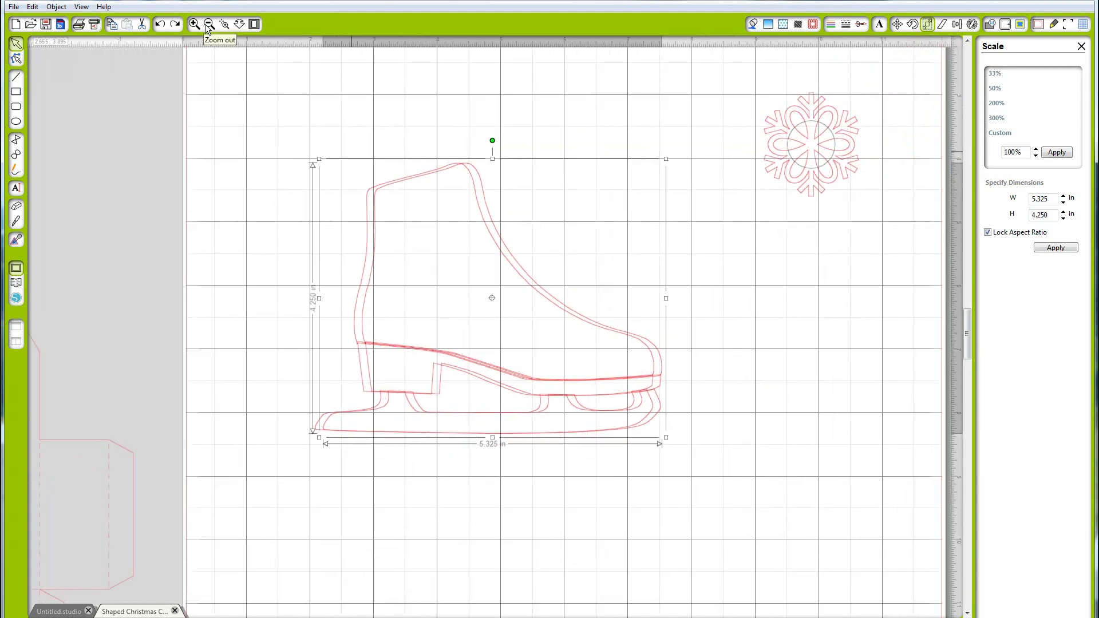
{"action": "left_click_drag", "start_coordinate": [584, 288], "coordinate": [898, 325]}
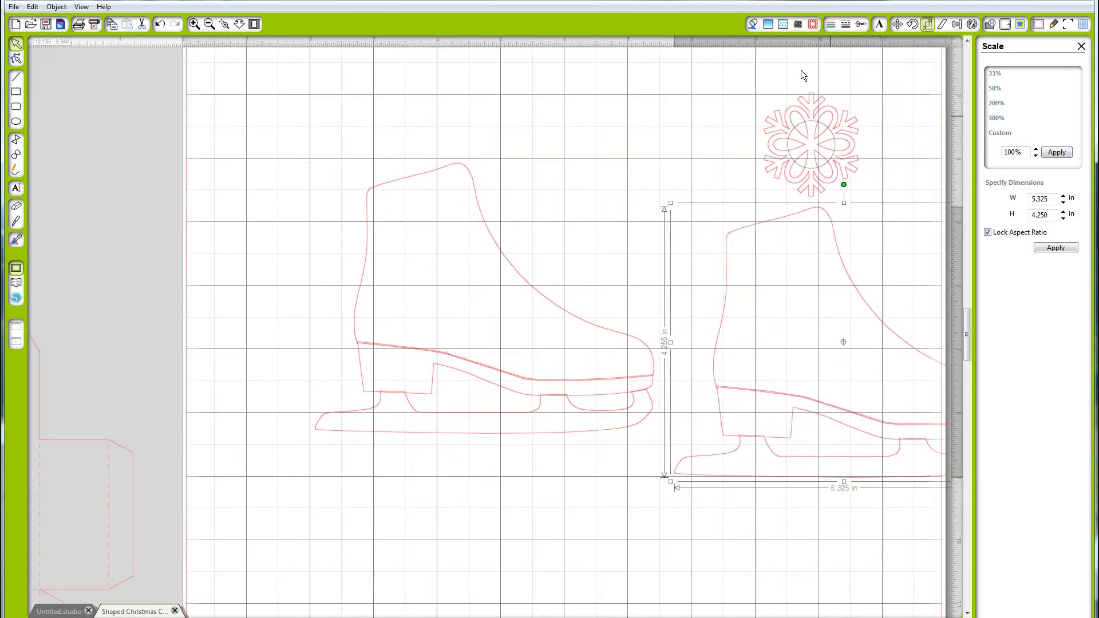
Step: Move the grouped snowflake and circle onto the boot of the right-hand skate, above the heel
{"action": "left_click", "coordinate": [777, 76]}
{"action": "left_click", "coordinate": [832, 147]}
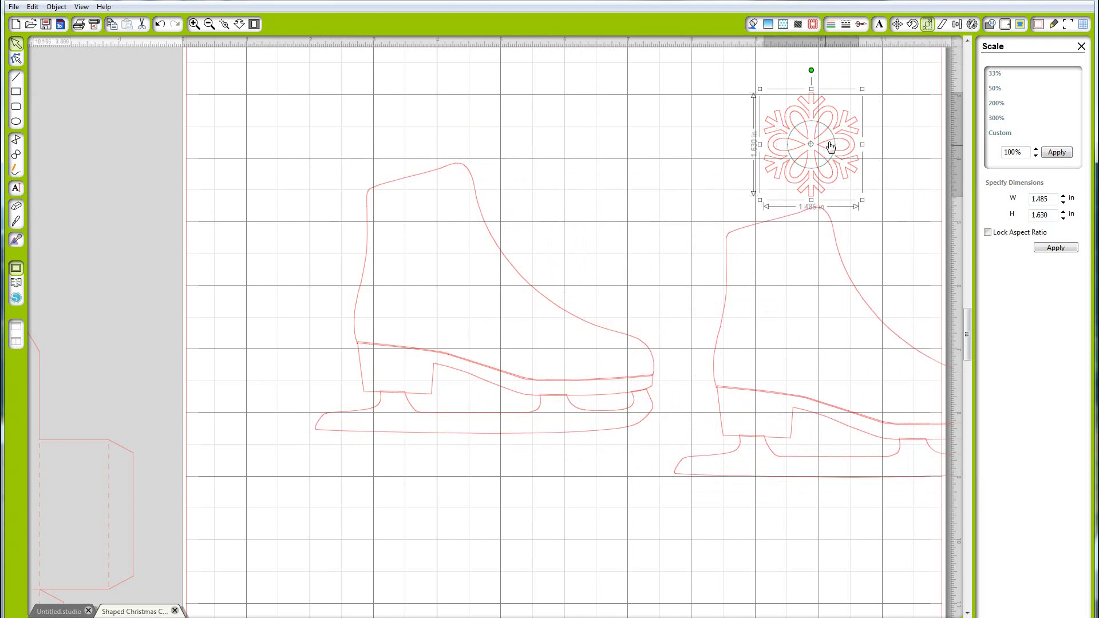
{"action": "left_click_drag", "start_coordinate": [832, 147], "coordinate": [810, 256]}
{"action": "left_click_drag", "start_coordinate": [807, 305], "coordinate": [799, 325]}
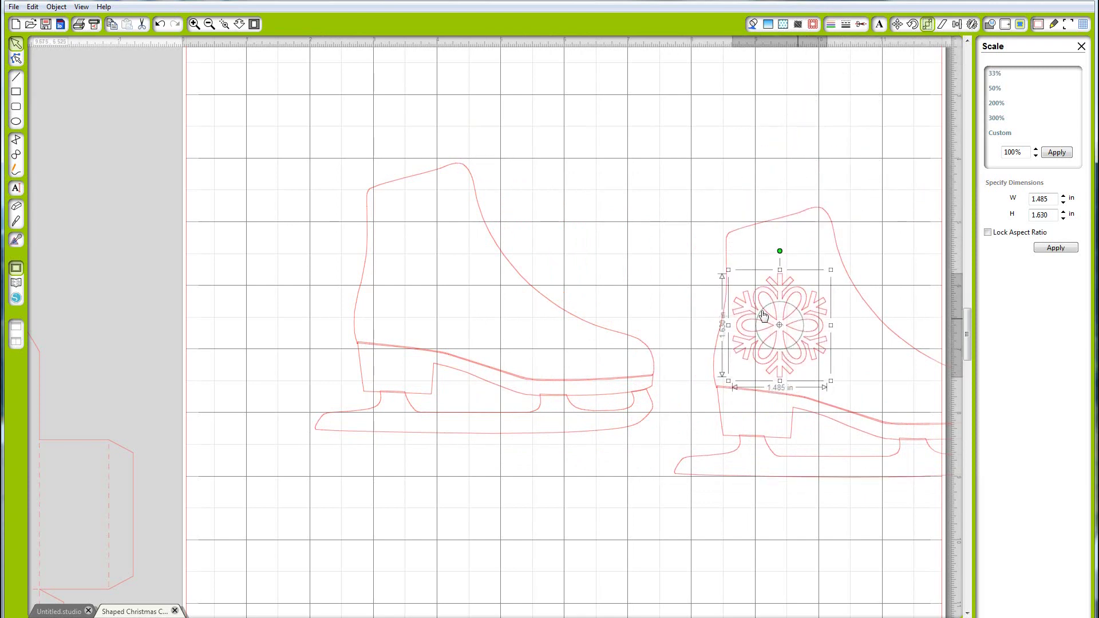
Step: Weld the original skate's boot, sole and blade into one shape and move it to the page's left edge
{"action": "left_click", "coordinate": [634, 430]}
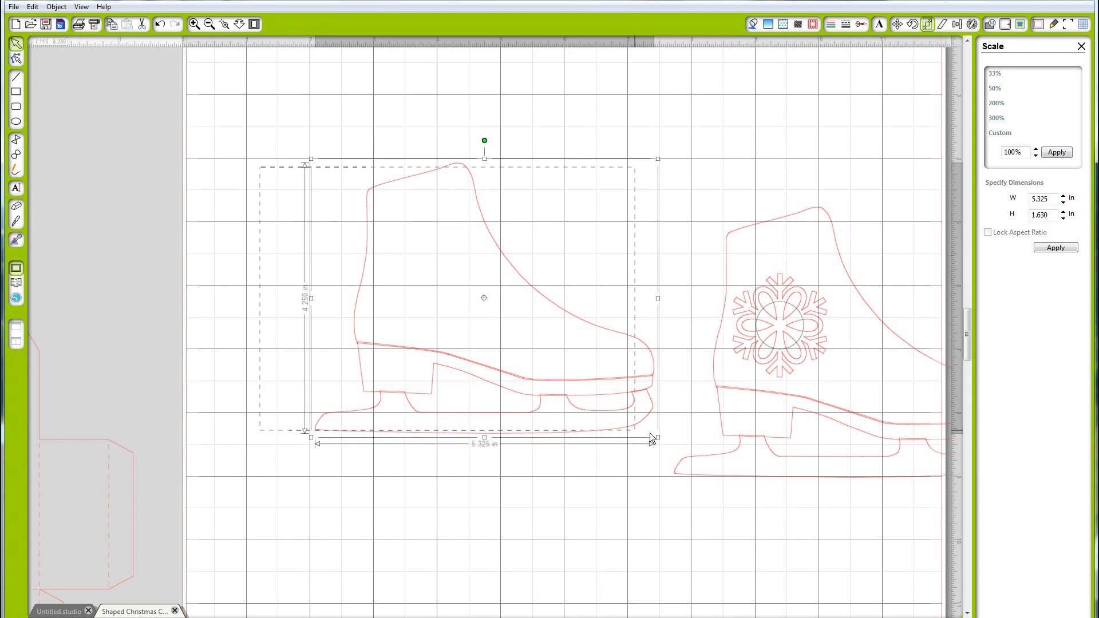
{"action": "left_click", "coordinate": [991, 24]}
{"action": "left_click", "coordinate": [1008, 73]}
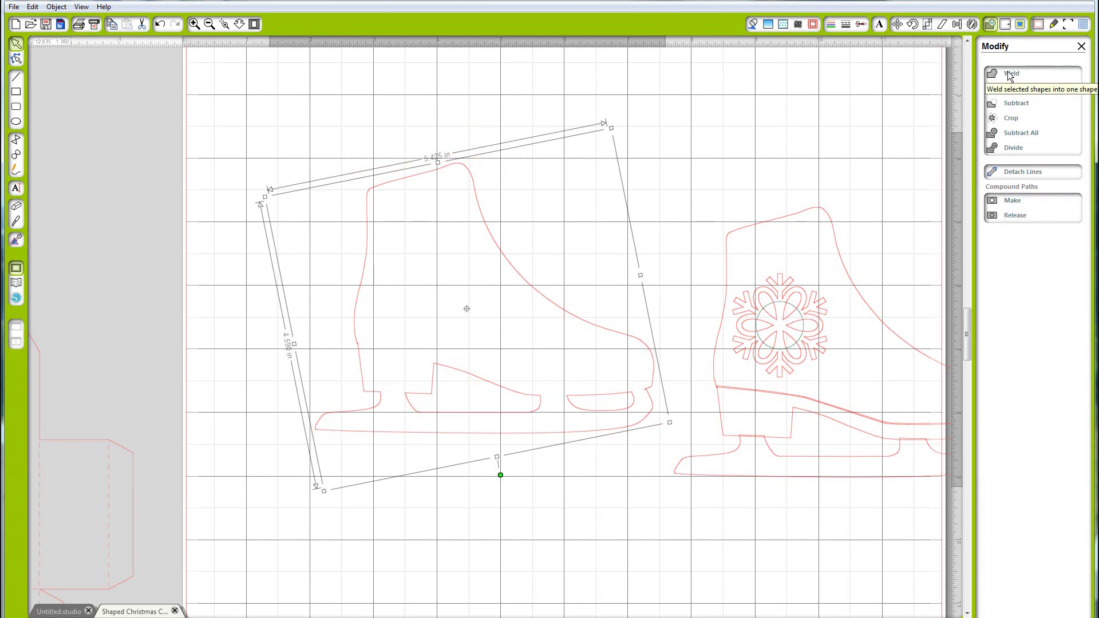
{"action": "left_click", "coordinate": [210, 24]}
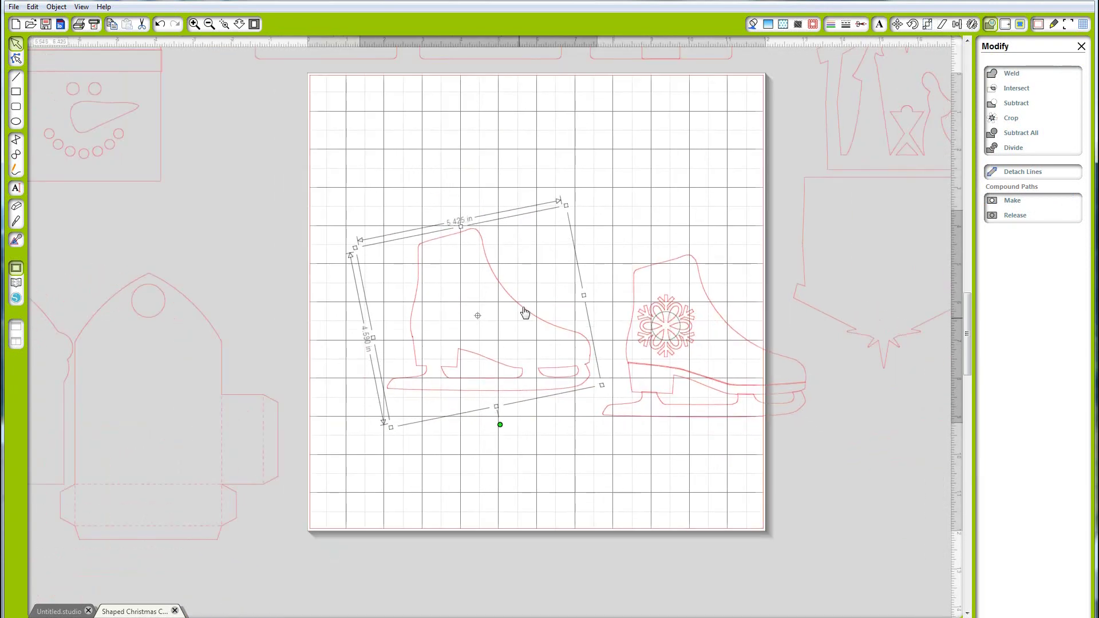
{"action": "left_click_drag", "start_coordinate": [525, 312], "coordinate": [452, 255]}
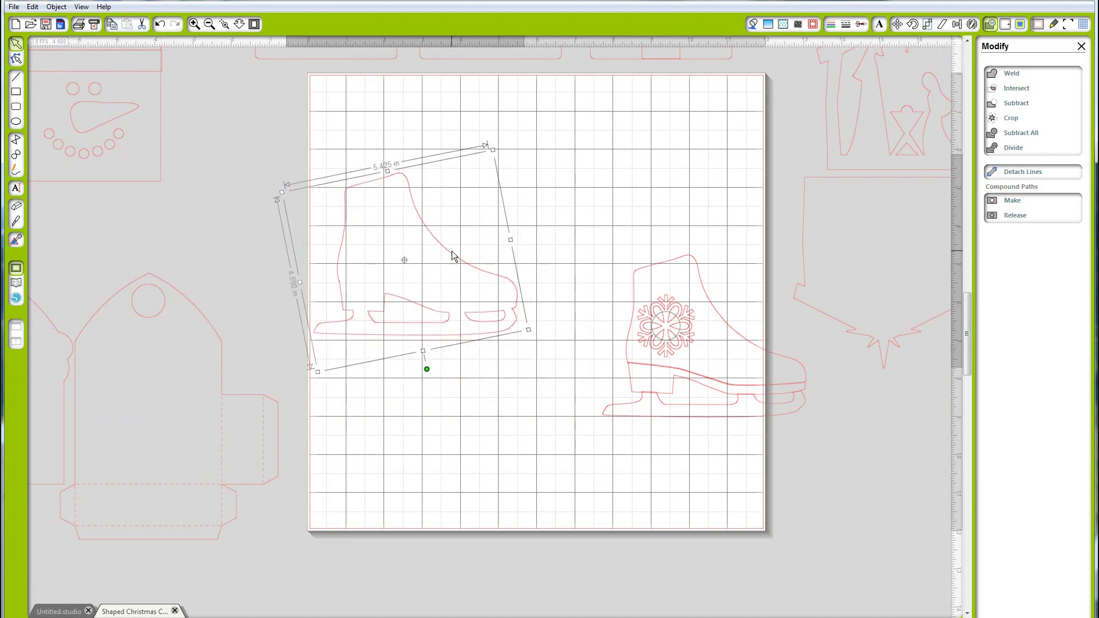
Step: Duplicate the welded skate and place the copy above and to the right of it
{"action": "right_click", "coordinate": [453, 256]}
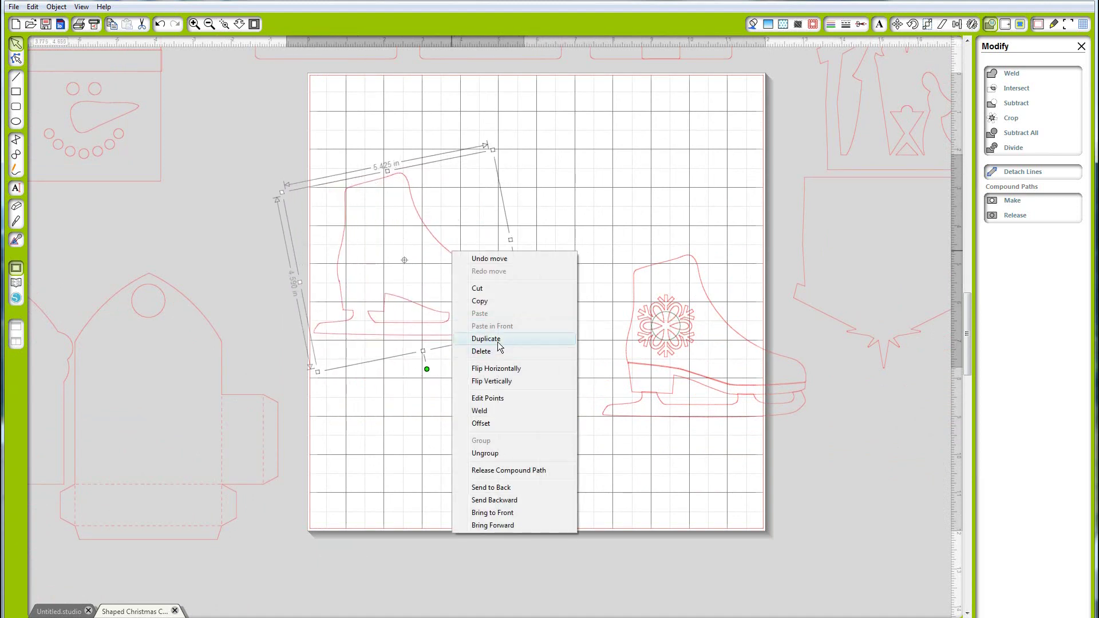
{"action": "left_click", "coordinate": [481, 338]}
{"action": "left_click_drag", "start_coordinate": [550, 265], "coordinate": [644, 178]}
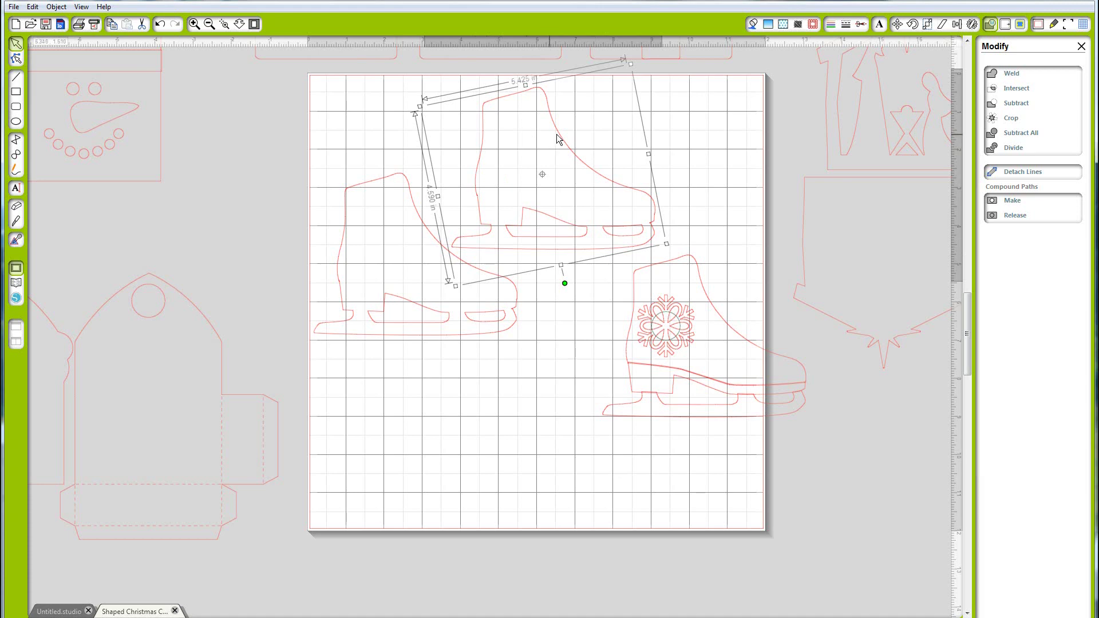
{"action": "left_click_drag", "start_coordinate": [551, 169], "coordinate": [540, 197]}
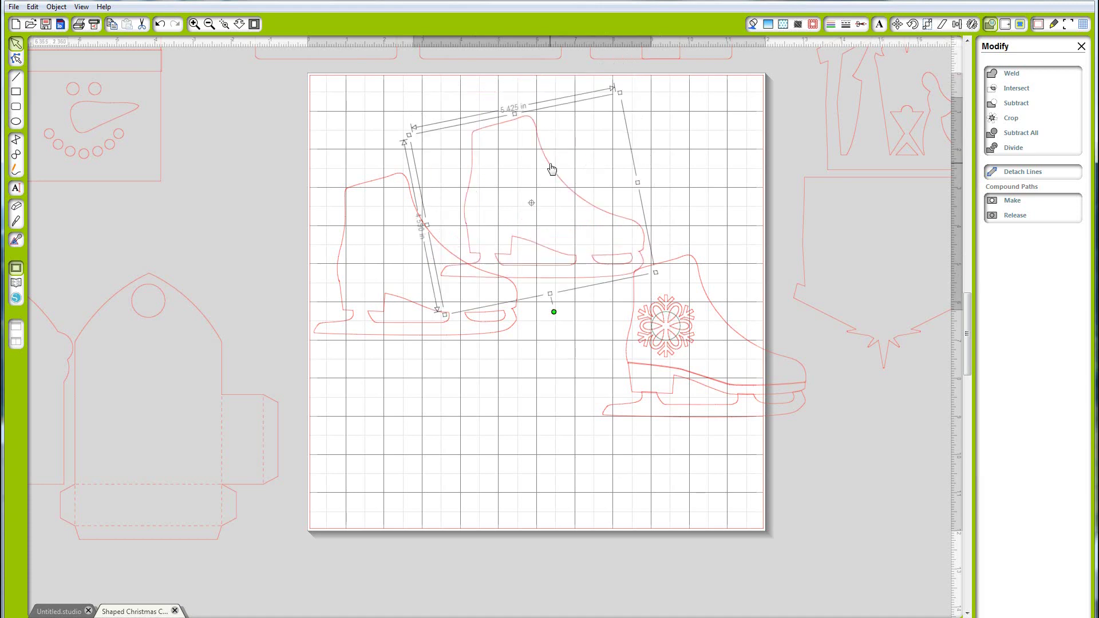
Step: Rotate the welded copy 180 degrees and position it against the right side of the upright welded skate
{"action": "left_click", "coordinate": [57, 7]}
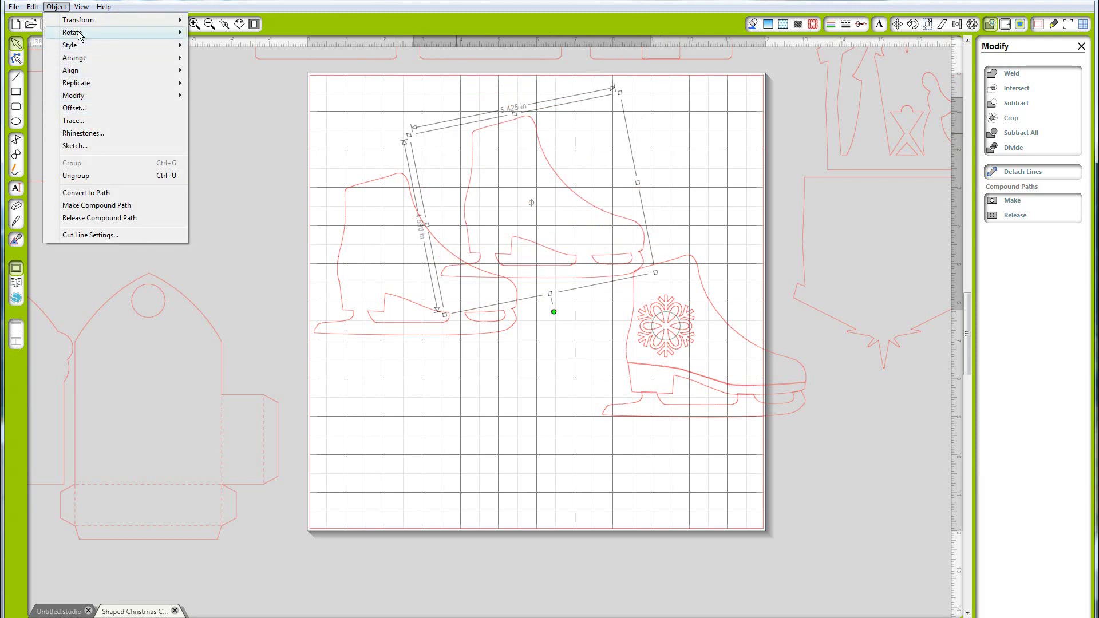
{"action": "mouse_move", "coordinate": [80, 33]}
{"action": "left_click", "coordinate": [229, 59]}
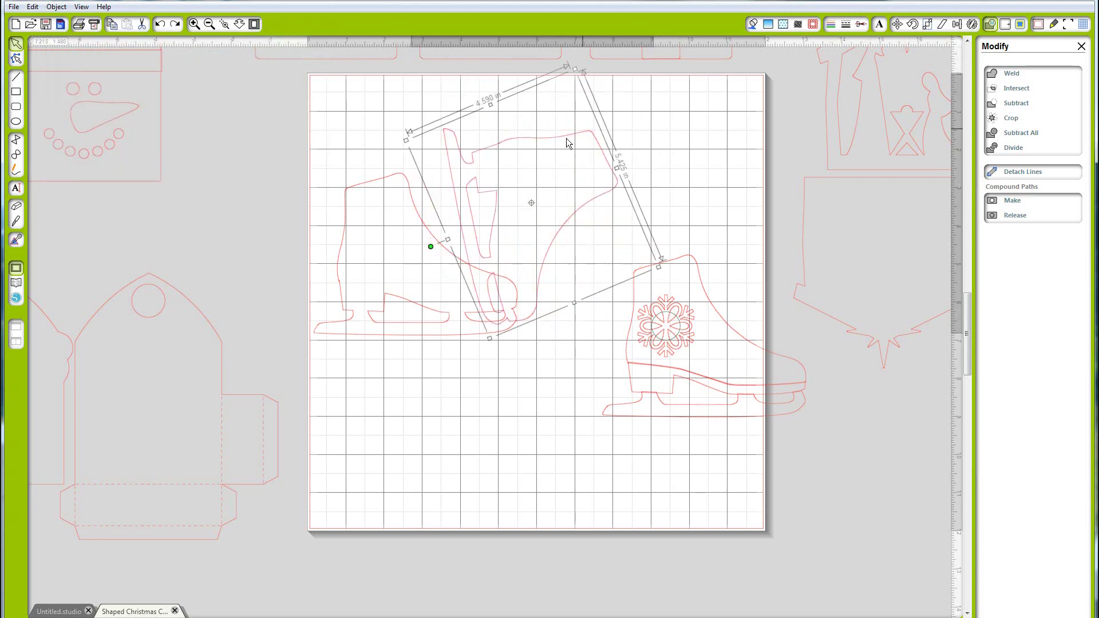
{"action": "left_click_drag", "start_coordinate": [517, 255], "coordinate": [522, 292]}
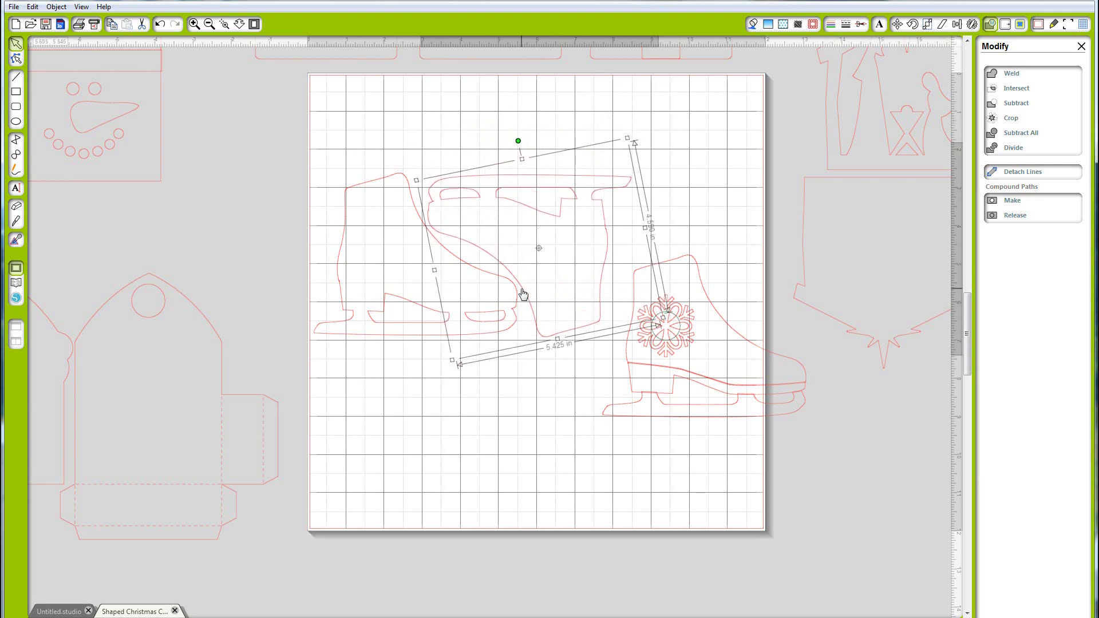
Step: Move all the ice skate shapes together off the page to the empty area beneath the nativity pieces
{"action": "left_click", "coordinate": [724, 269]}
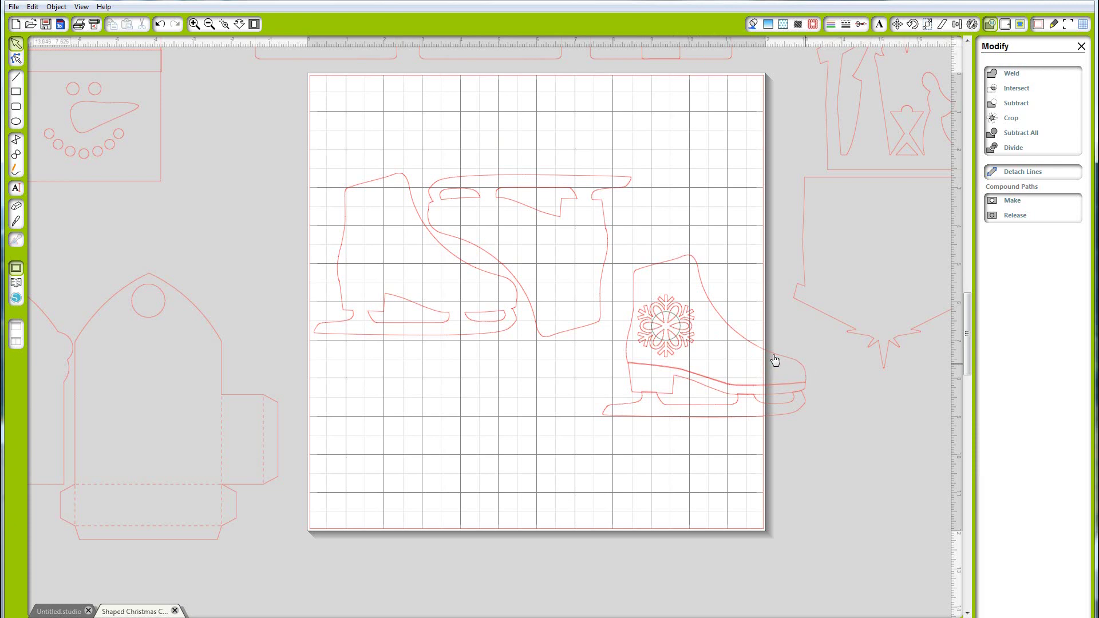
{"action": "left_click", "coordinate": [210, 26]}
{"action": "left_click", "coordinate": [209, 27]}
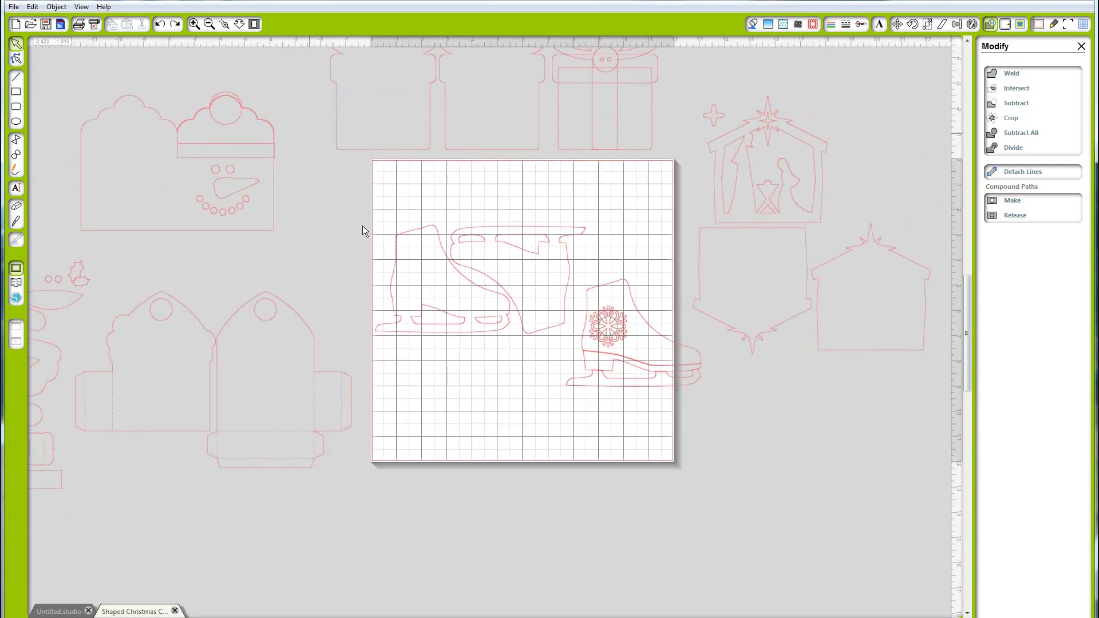
{"action": "key", "text": "ctrl+a"}
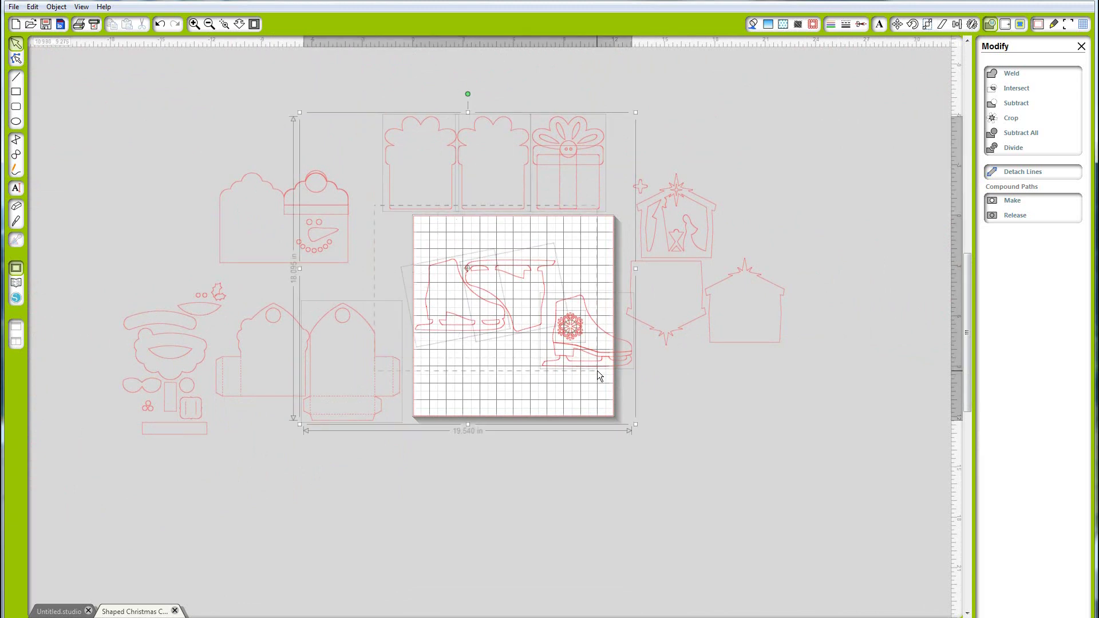
{"action": "left_click", "coordinate": [427, 252]}
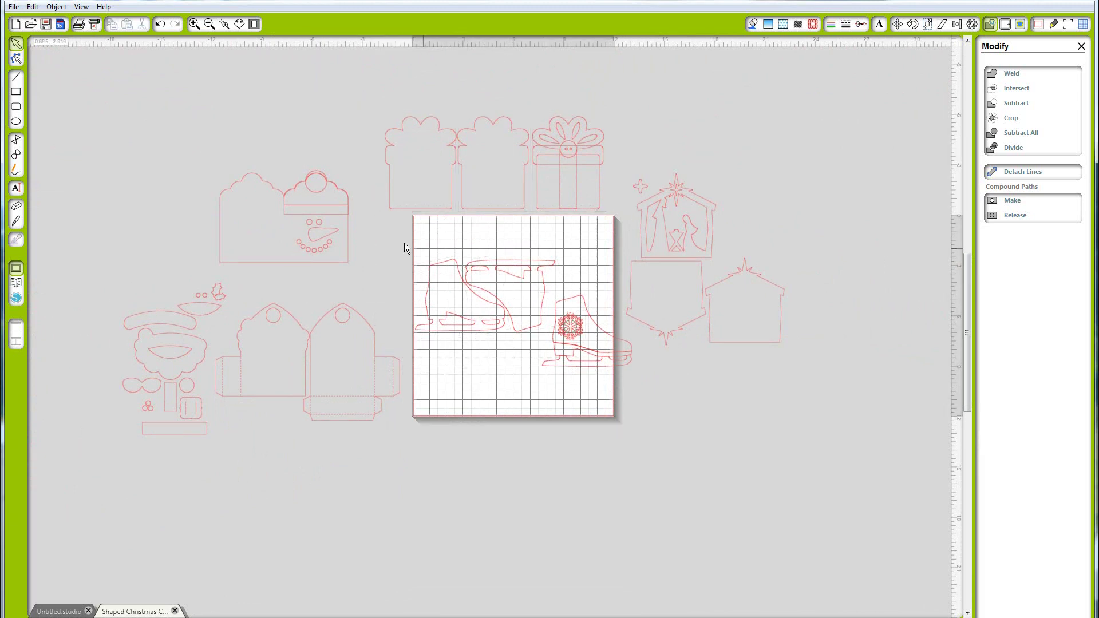
{"action": "left_click", "coordinate": [506, 314]}
{"action": "left_click", "coordinate": [576, 358], "text": "shift"}
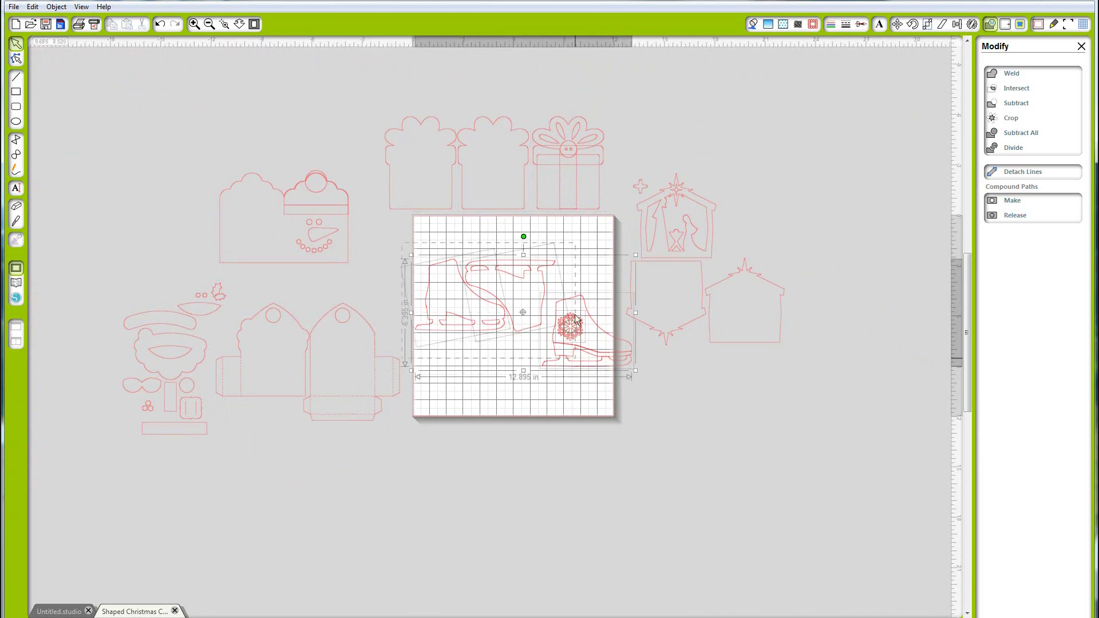
{"action": "left_click_drag", "start_coordinate": [575, 320], "coordinate": [778, 399]}
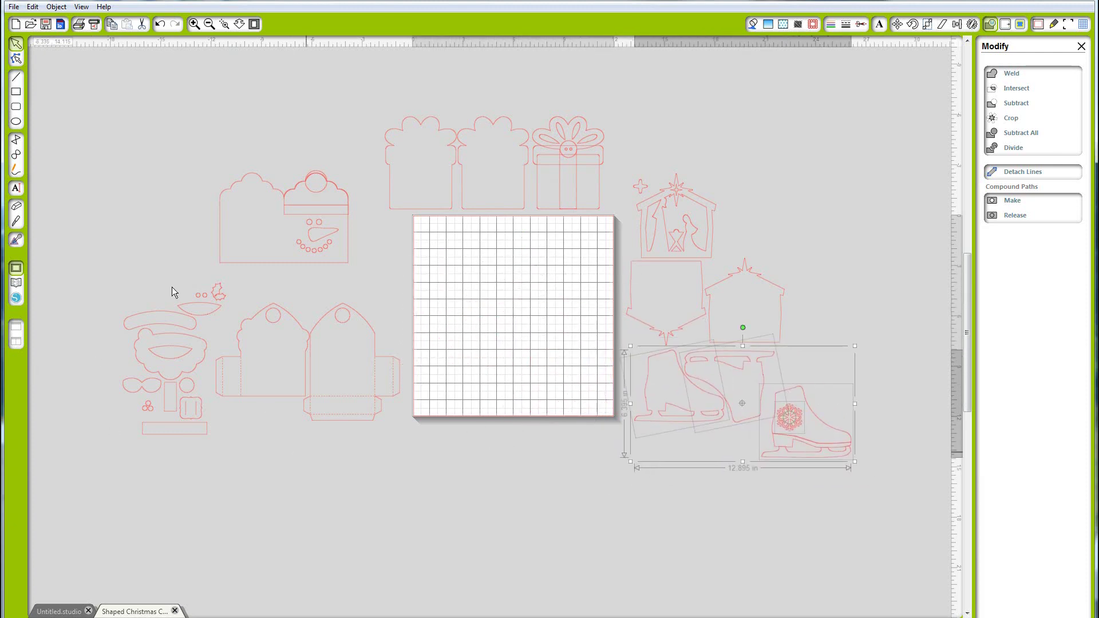
Step: Move the two arched box panels with their tabs onto the page, carrying the Santa face pieces along beside them
{"action": "left_click", "coordinate": [137, 284]}
{"action": "left_click_drag", "start_coordinate": [113, 273], "coordinate": [356, 434]}
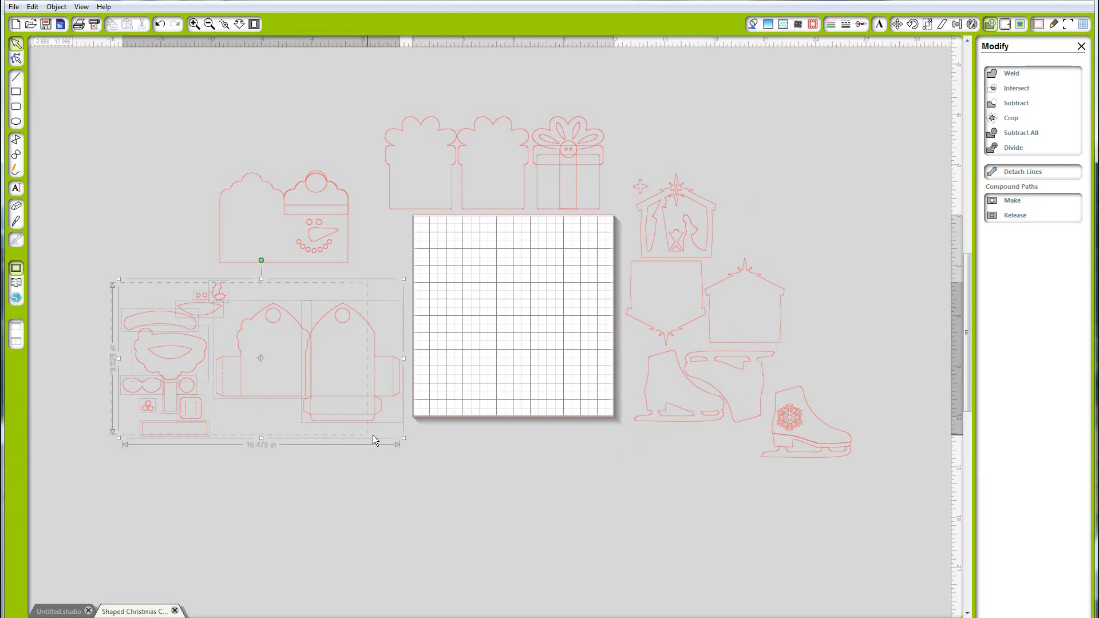
{"action": "left_click", "coordinate": [396, 388]}
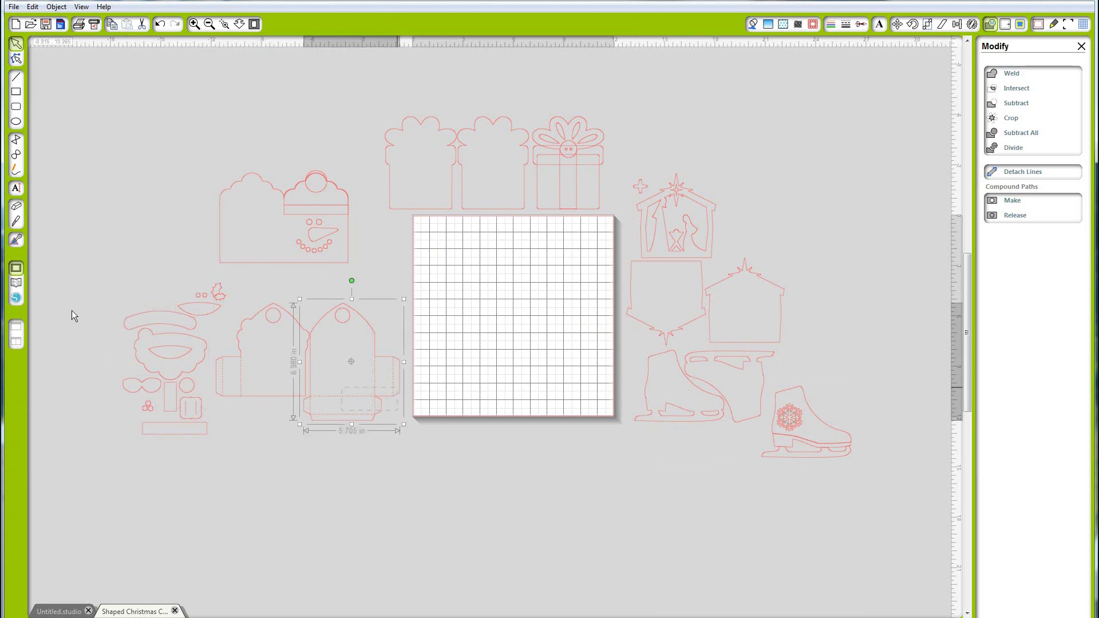
{"action": "left_click", "coordinate": [322, 390], "text": "shift"}
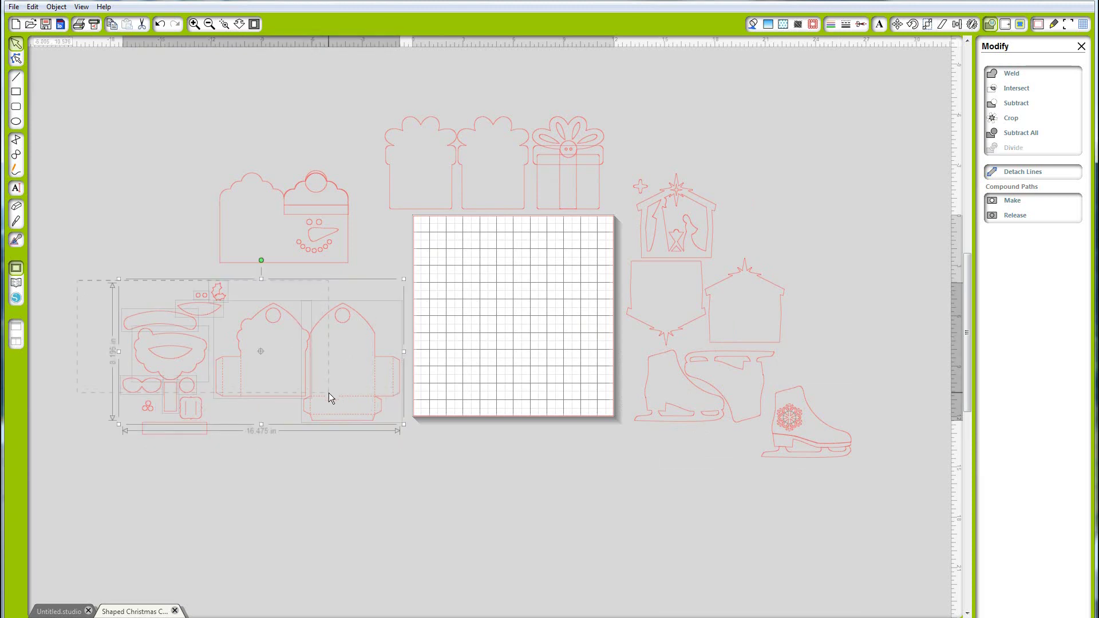
{"action": "left_click_drag", "start_coordinate": [367, 402], "coordinate": [569, 375]}
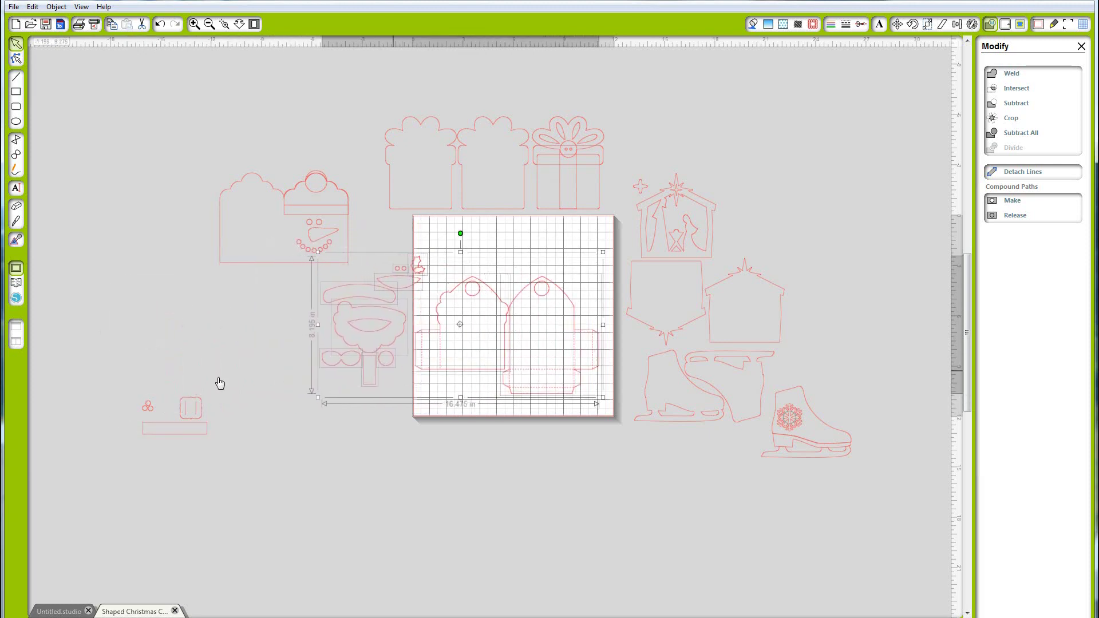
Step: Move the left-behind berries, buckle and belt strip to just below the other Santa pieces beside the page
{"action": "left_click", "coordinate": [227, 432]}
{"action": "left_click", "coordinate": [195, 434]}
{"action": "mouse_move", "coordinate": [195, 434]}
{"action": "left_mouse_down"}
{"action": "mouse_move", "coordinate": [437, 417]}
{"action": "mouse_move", "coordinate": [380, 436]}
{"action": "mouse_move", "coordinate": [373, 411]}
{"action": "left_mouse_up"}
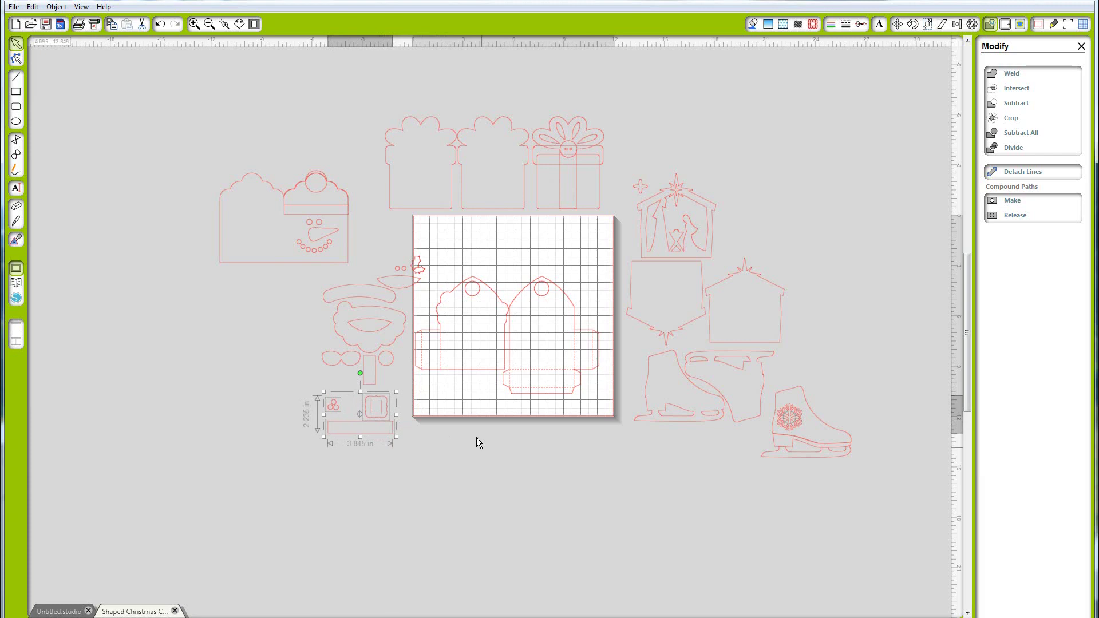
Step: Delete the plain arched box panel with the bottom flap, keeping the scalloped panel
{"action": "left_click", "coordinate": [530, 302]}
{"action": "left_click", "coordinate": [524, 294]}
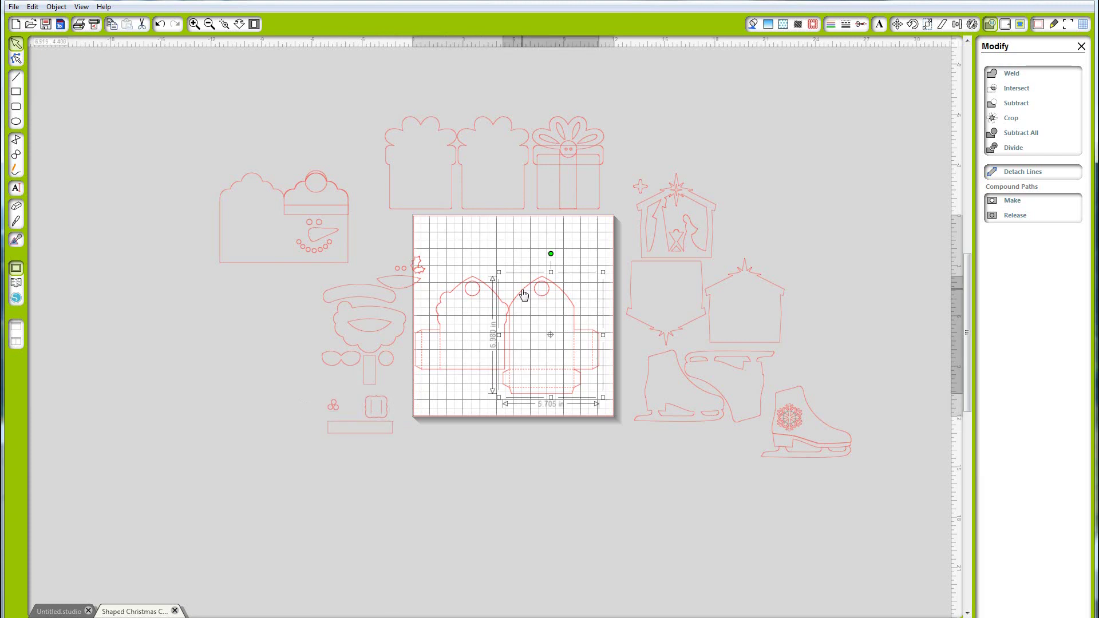
{"action": "key", "text": "Delete"}
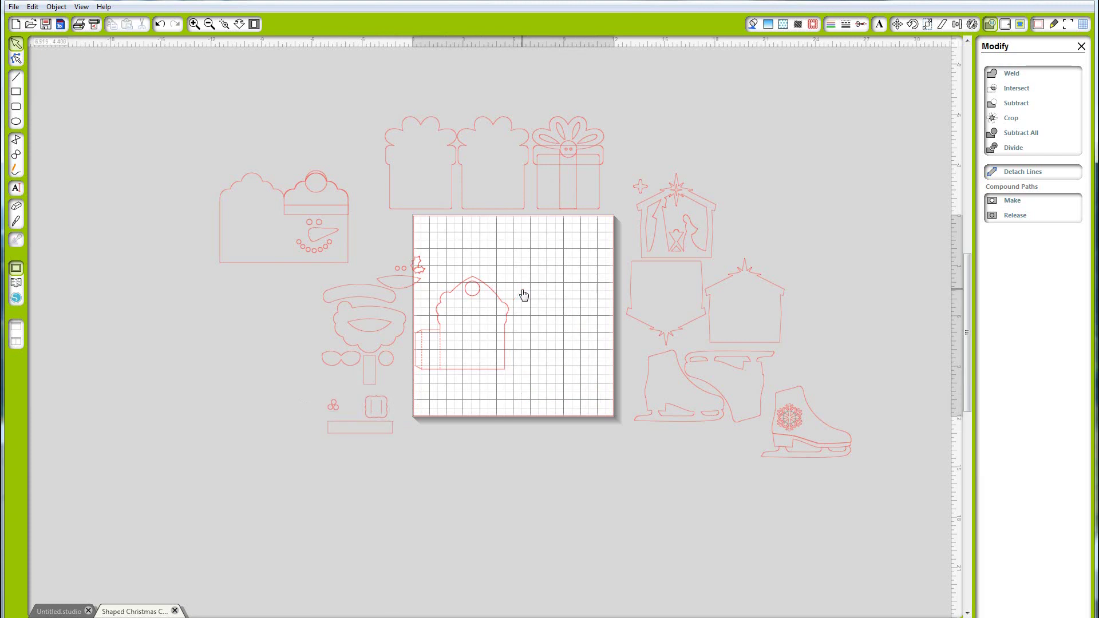
Step: Ungroup the remaining scalloped box panel and move it toward the right half of the page
{"action": "left_click", "coordinate": [472, 301]}
{"action": "right_click", "coordinate": [472, 300]}
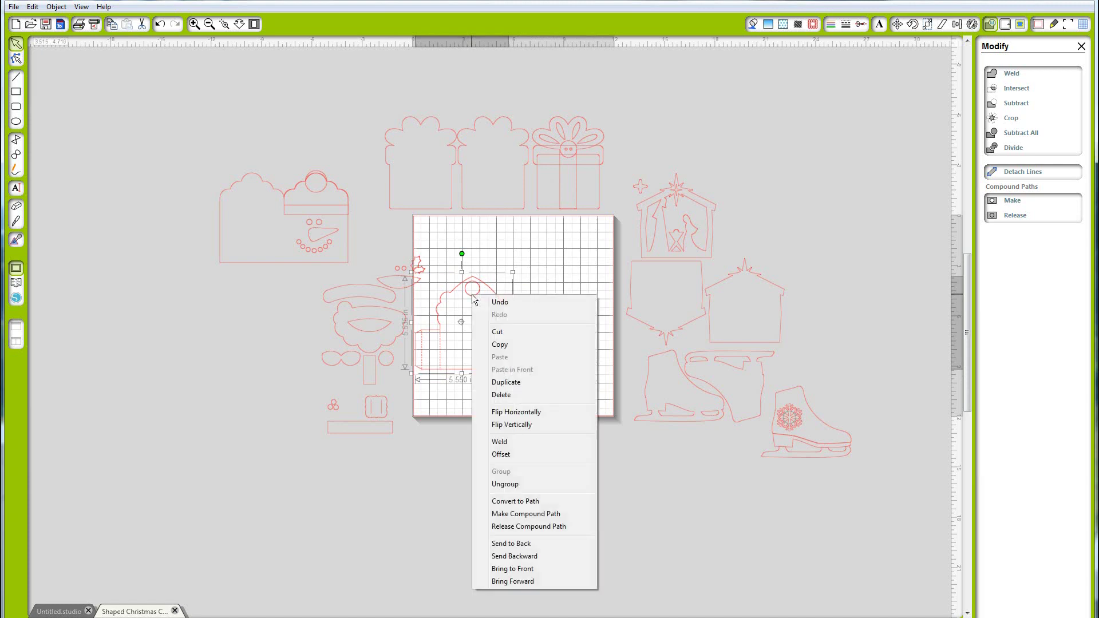
{"action": "left_click", "coordinate": [505, 525]}
{"action": "left_click_drag", "start_coordinate": [483, 299], "coordinate": [546, 298]}
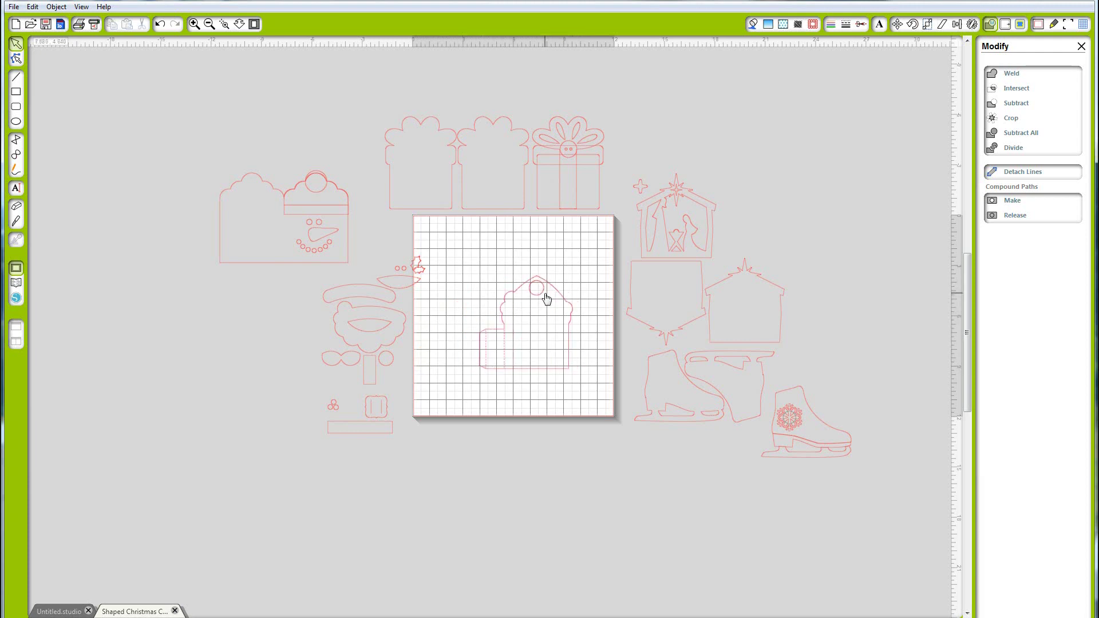
{"action": "right_click", "coordinate": [546, 295]}
{"action": "left_click", "coordinate": [577, 484]}
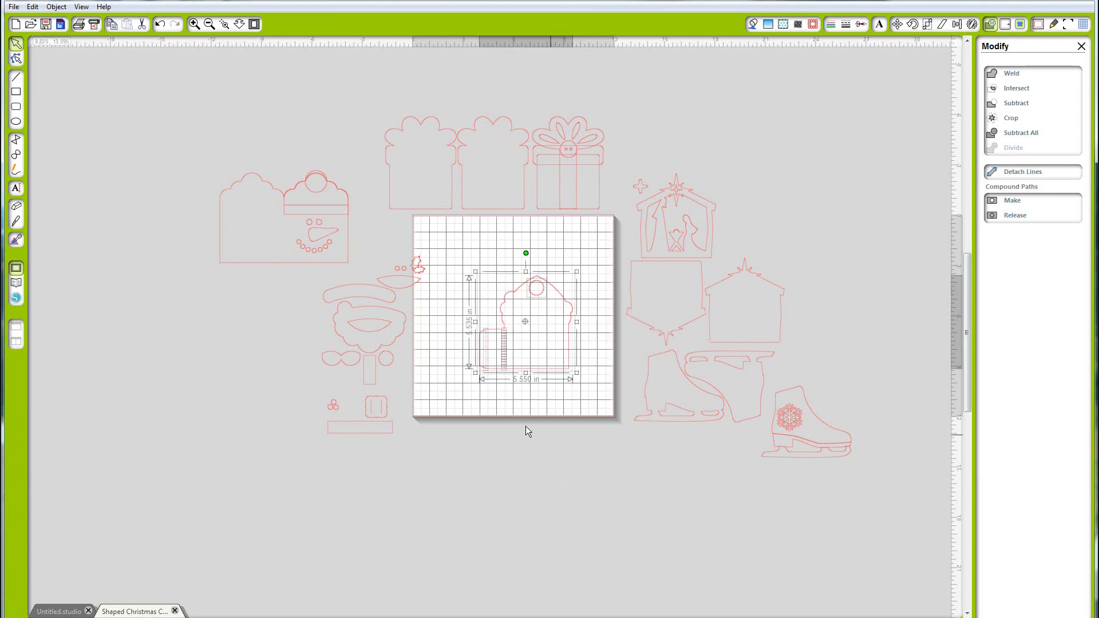
Step: Delete the scalloped panel's circle and dashed fold lines, leaving only its outer outline on the page
{"action": "left_click", "coordinate": [557, 325]}
{"action": "left_click_drag", "start_coordinate": [562, 298], "coordinate": [536, 450]}
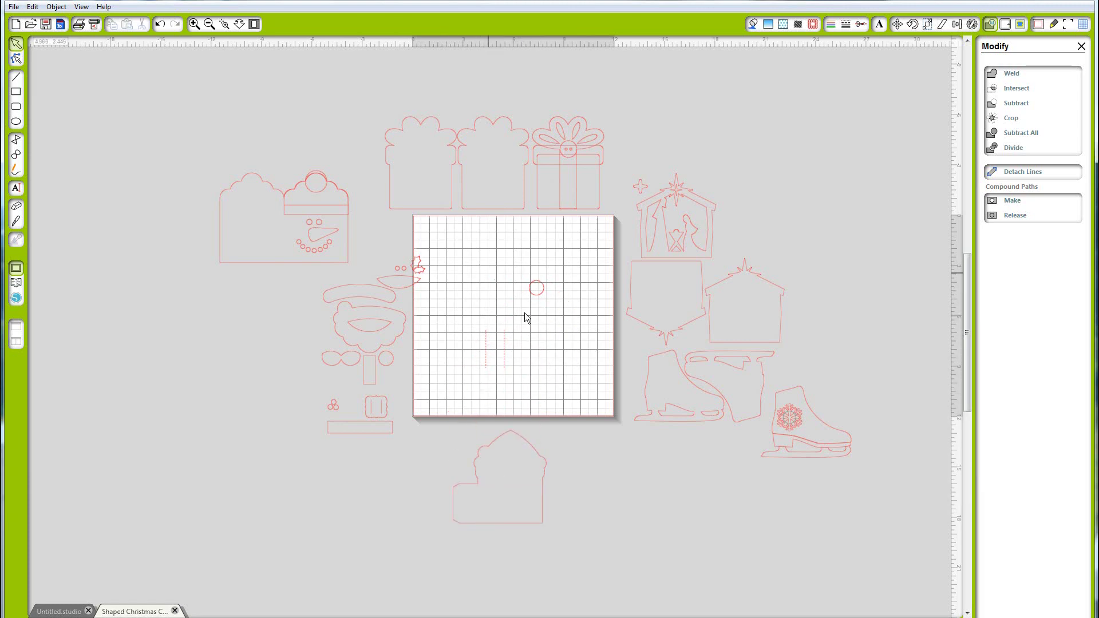
{"action": "left_click_drag", "start_coordinate": [524, 312], "coordinate": [589, 359]}
{"action": "key", "text": "Delete"}
{"action": "left_click_drag", "start_coordinate": [486, 352], "coordinate": [539, 394]}
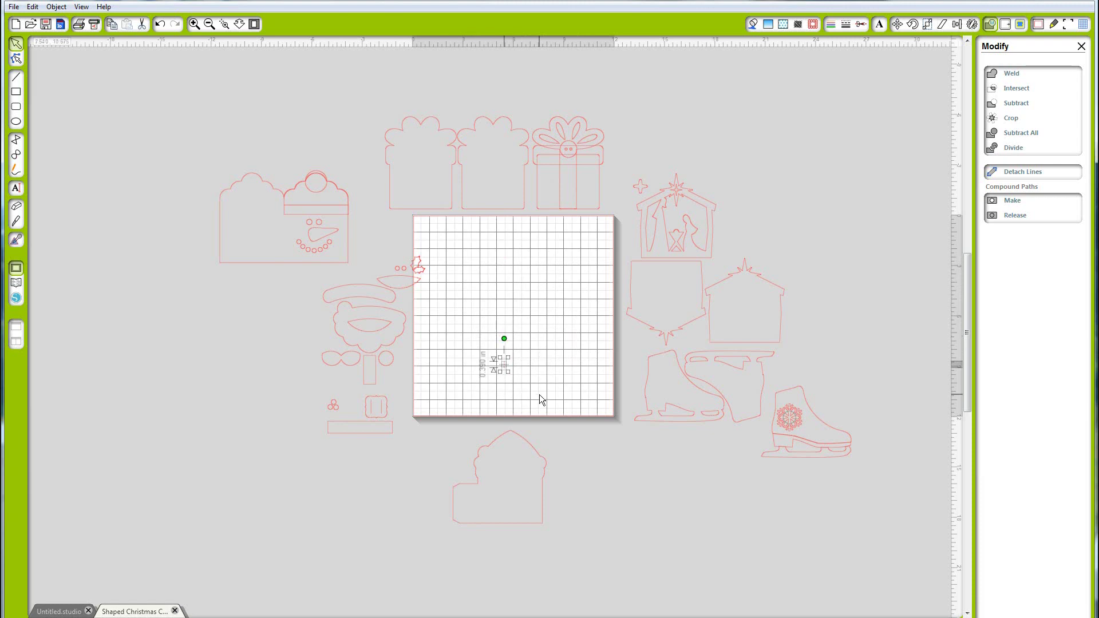
{"action": "key", "text": "Delete"}
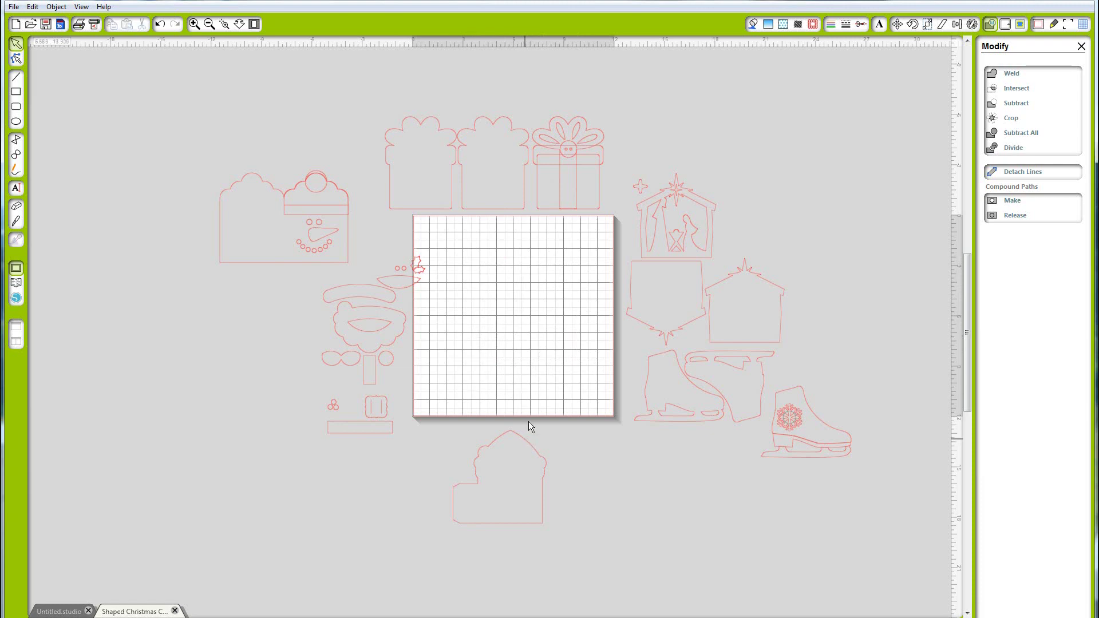
{"action": "left_click_drag", "start_coordinate": [523, 442], "coordinate": [559, 305]}
{"action": "left_click", "coordinate": [436, 298]}
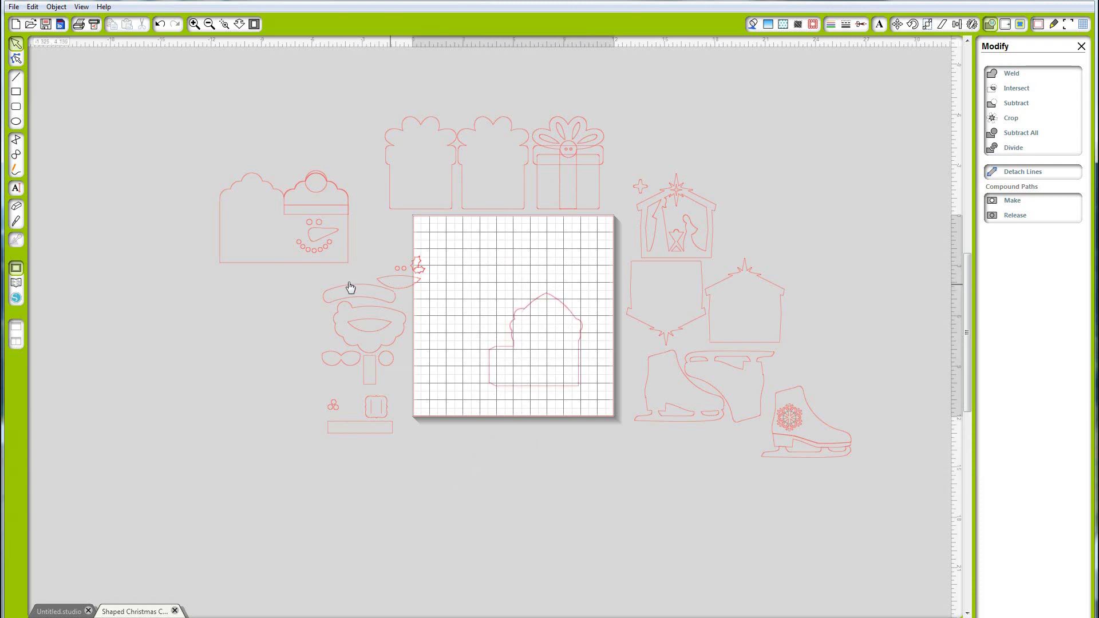
Step: Move the Santa decoration pieces, including the berries, to the page's left side beside the scalloped outline
{"action": "left_click", "coordinate": [369, 349]}
{"action": "left_click", "coordinate": [367, 423], "text": "shift"}
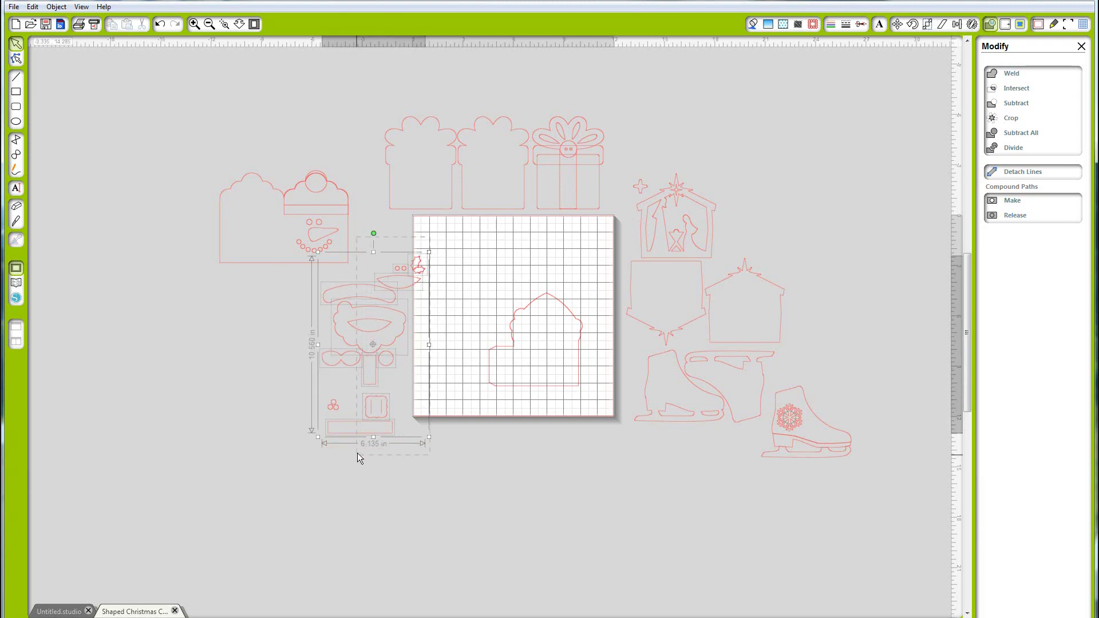
{"action": "left_click_drag", "start_coordinate": [397, 350], "coordinate": [454, 321]}
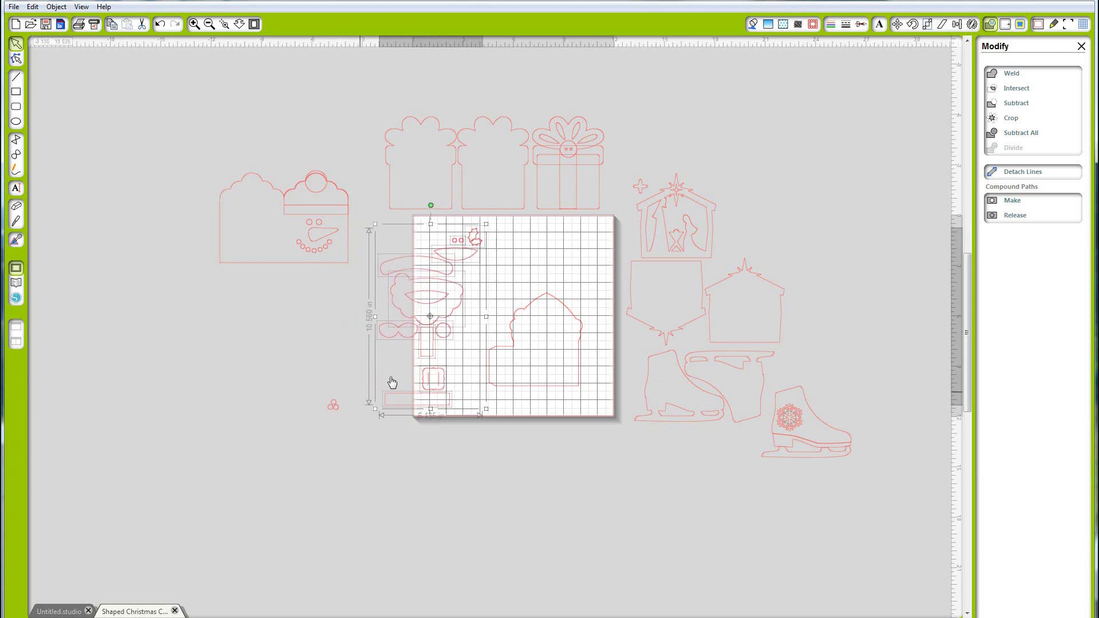
{"action": "left_click_drag", "start_coordinate": [333, 405], "coordinate": [402, 360]}
{"action": "left_click", "coordinate": [479, 328]}
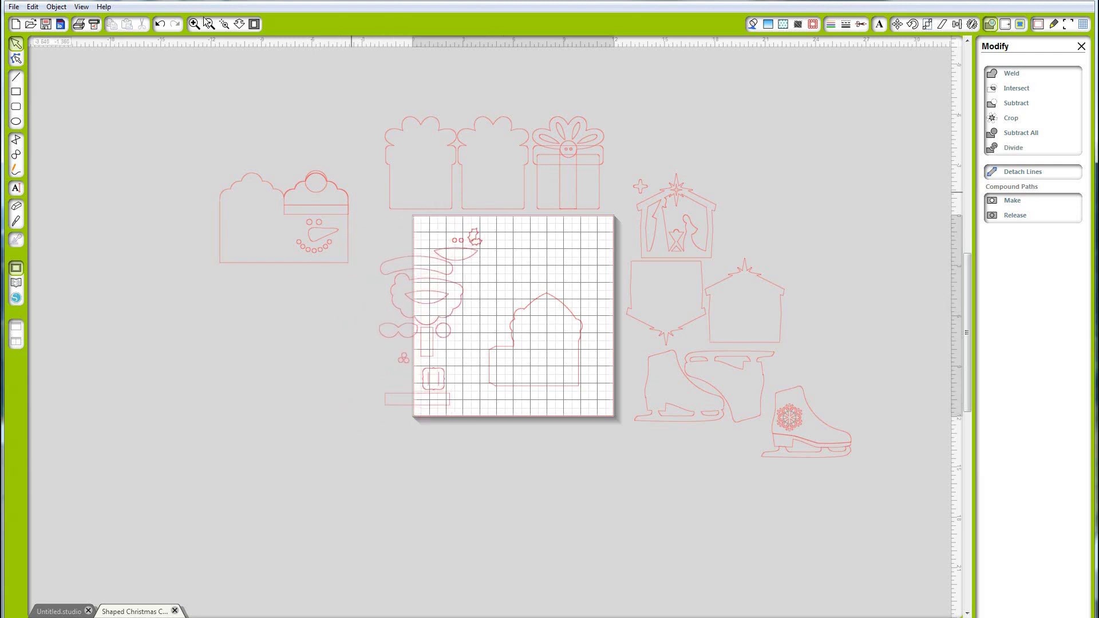
Step: Slice the side tab from the scalloped panel with a straight Knife cut running vertically to the bottom edge
{"action": "left_click", "coordinate": [226, 24]}
{"action": "left_click_drag", "start_coordinate": [370, 214], "coordinate": [589, 391]}
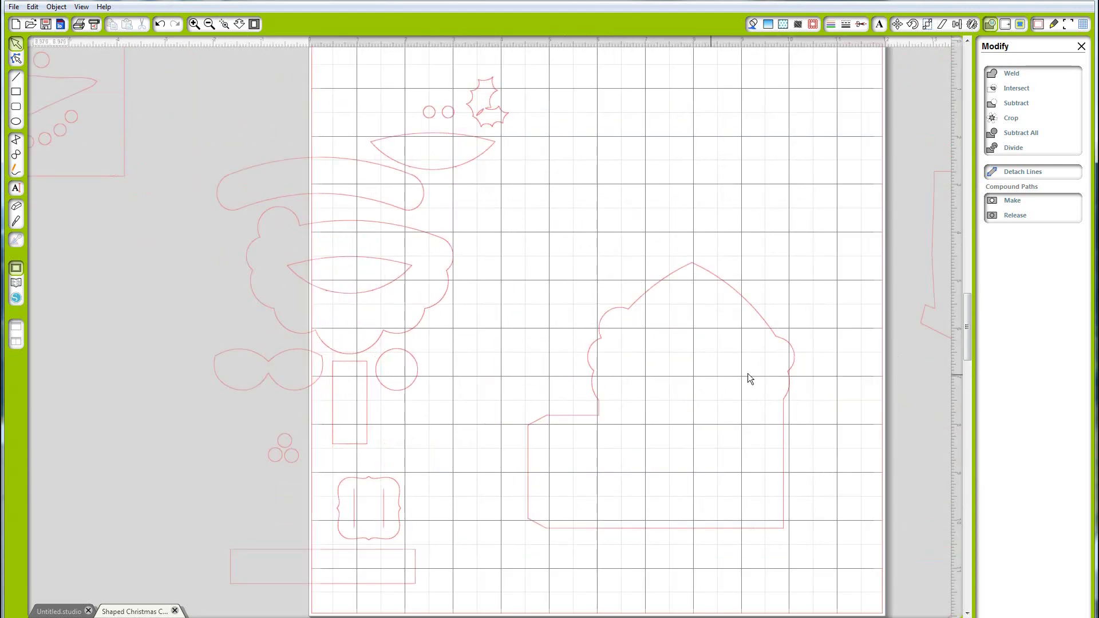
{"action": "left_click", "coordinate": [767, 331]}
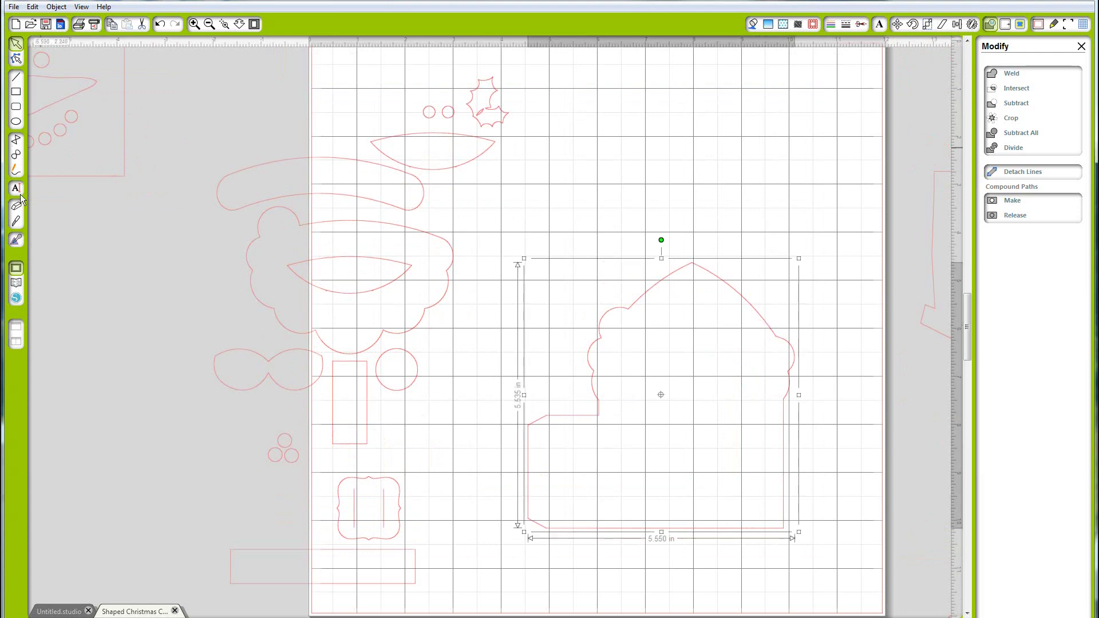
{"action": "left_click", "coordinate": [17, 222]}
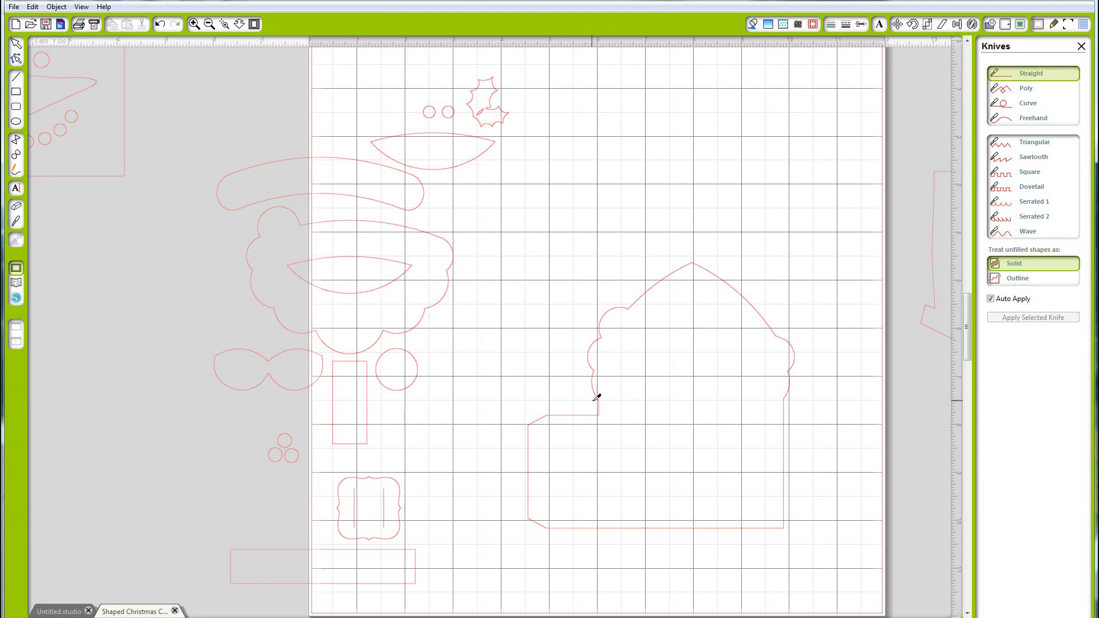
{"action": "mouse_move", "coordinate": [598, 401]}
{"action": "left_mouse_down"}
{"action": "mouse_move", "coordinate": [605, 458]}
{"action": "mouse_move", "coordinate": [593, 464]}
{"action": "mouse_move", "coordinate": [590, 422]}
{"action": "mouse_move", "coordinate": [601, 408]}
{"action": "mouse_move", "coordinate": [603, 507]}
{"action": "mouse_move", "coordinate": [603, 404]}
{"action": "mouse_move", "coordinate": [602, 533]}
{"action": "left_mouse_up"}
{"action": "mouse_move", "coordinate": [602, 409]}
{"action": "left_mouse_down"}
{"action": "mouse_move", "coordinate": [602, 452]}
{"action": "mouse_move", "coordinate": [600, 408]}
{"action": "mouse_move", "coordinate": [586, 402]}
{"action": "left_mouse_up"}
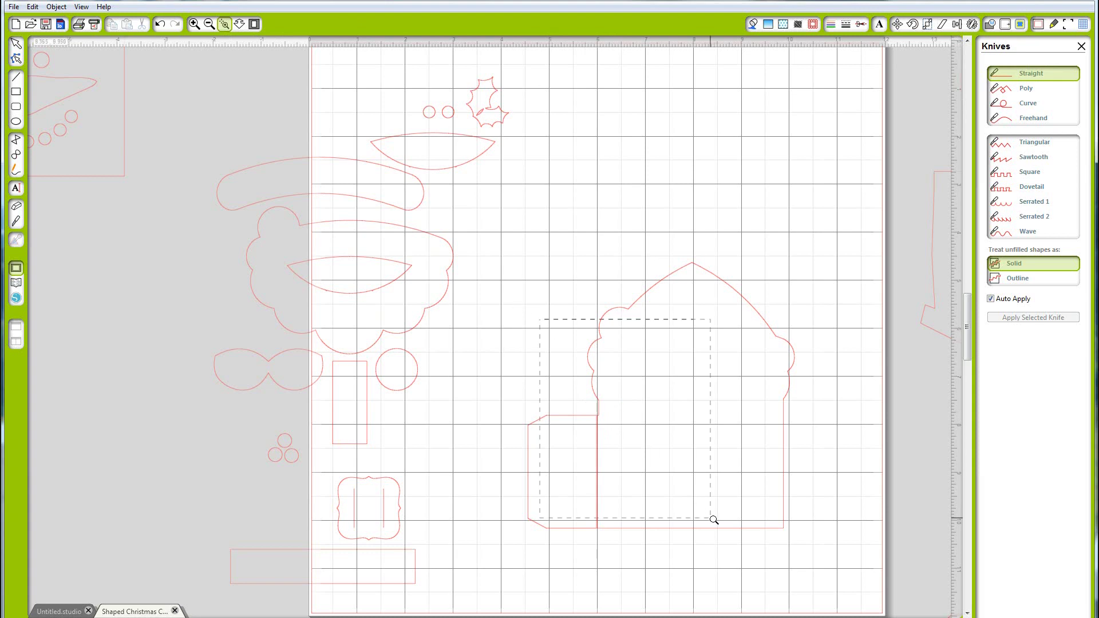
Step: Try a second straight Knife cut from the notch below the scallops to the panel's bottom edge, and undo it
{"action": "left_click_drag", "start_coordinate": [714, 519], "coordinate": [709, 504]}
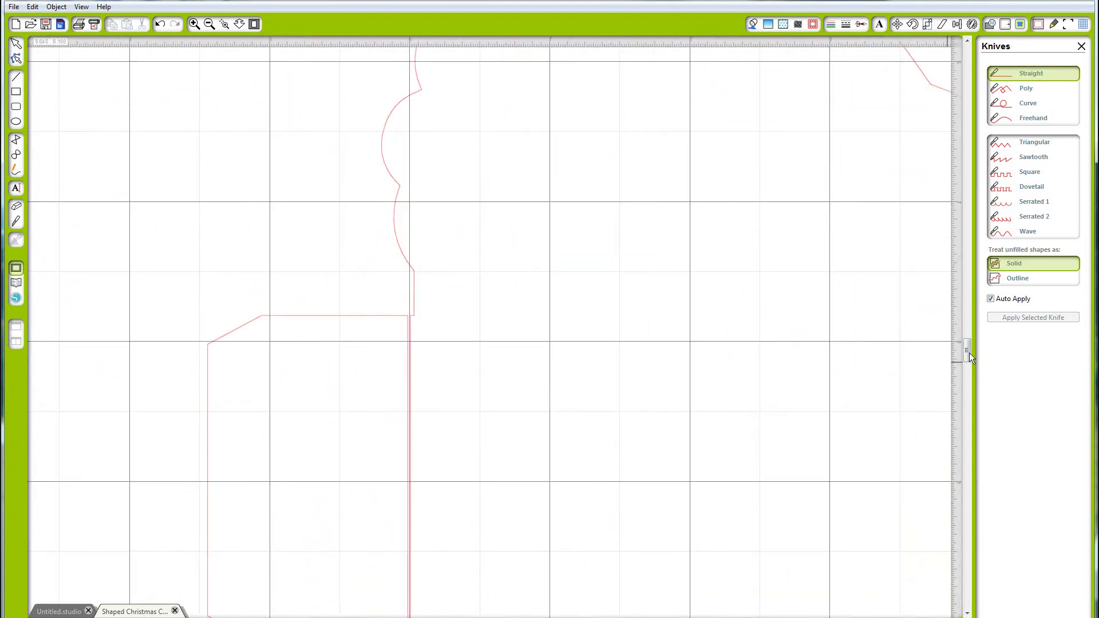
{"action": "left_click_drag", "start_coordinate": [969, 353], "coordinate": [967, 362]}
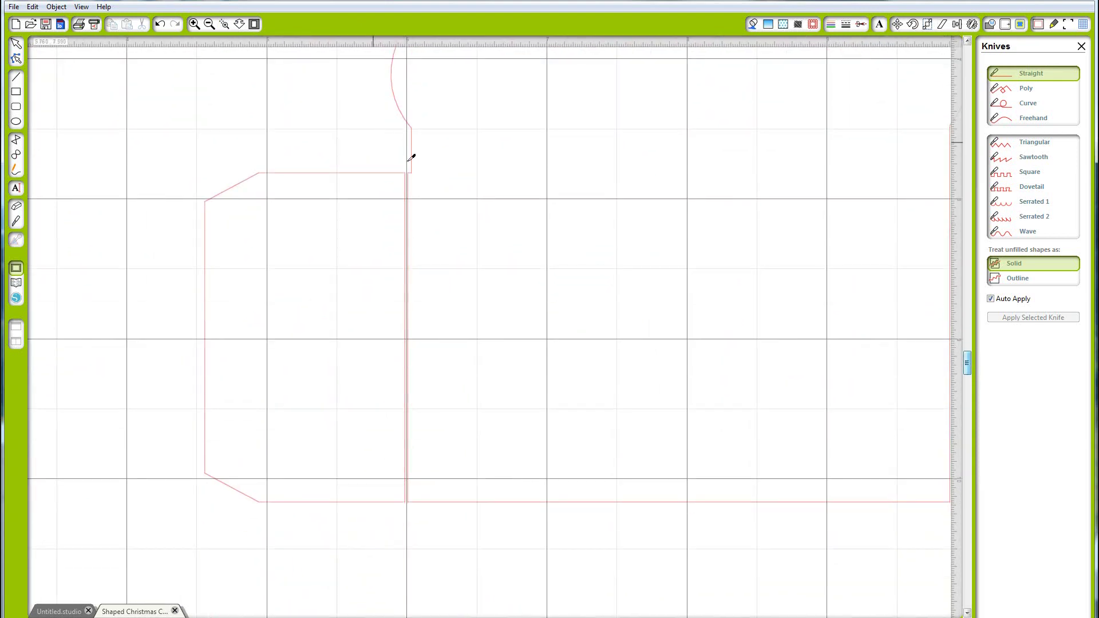
{"action": "mouse_move", "coordinate": [411, 165]}
{"action": "left_mouse_down"}
{"action": "mouse_move", "coordinate": [410, 182]}
{"action": "mouse_move", "coordinate": [401, 161]}
{"action": "mouse_move", "coordinate": [411, 151]}
{"action": "mouse_move", "coordinate": [417, 233]}
{"action": "mouse_move", "coordinate": [376, 143]}
{"action": "mouse_move", "coordinate": [424, 135]}
{"action": "mouse_move", "coordinate": [413, 179]}
{"action": "mouse_move", "coordinate": [422, 502]}
{"action": "left_mouse_up"}
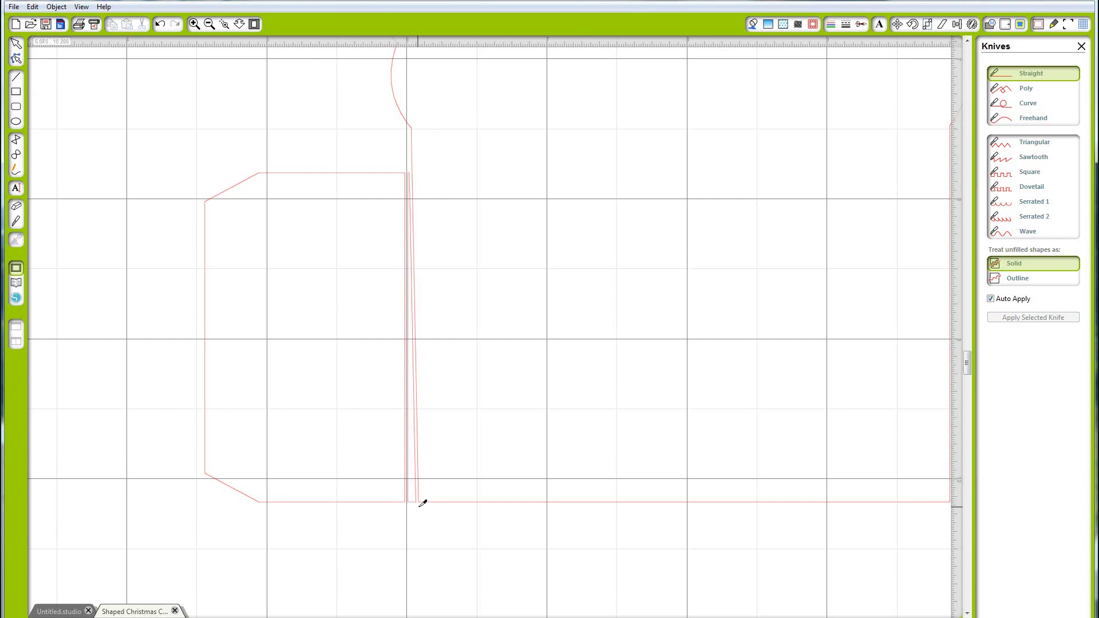
{"action": "left_click", "coordinate": [32, 6]}
{"action": "left_click", "coordinate": [32, 20]}
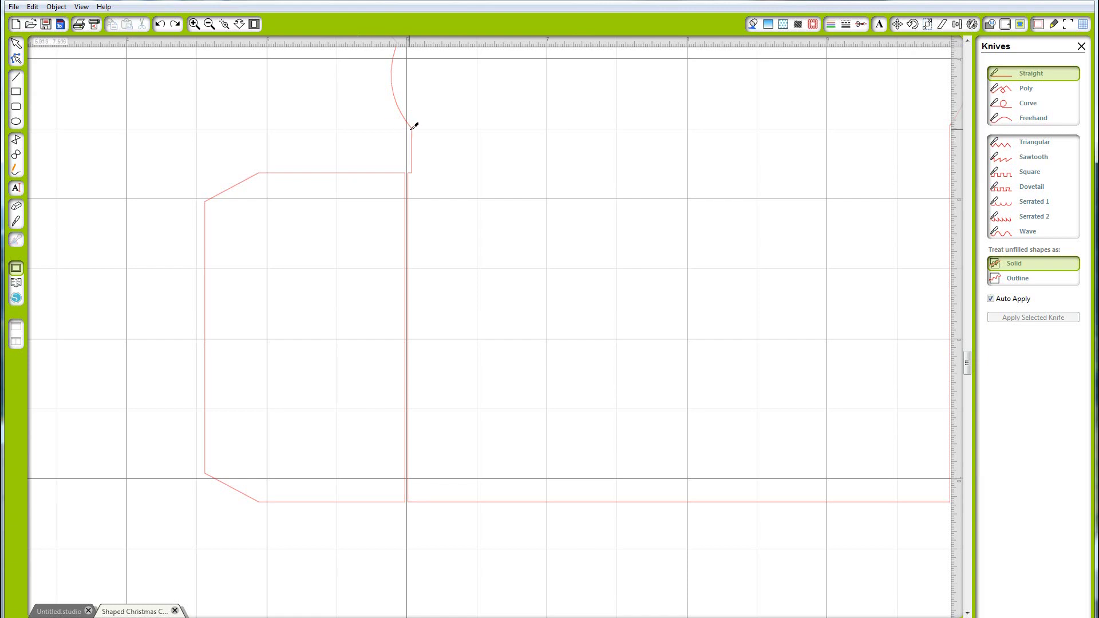
Step: Cut straight down in line with the panel's left edge and delete the leftover sliver and side tab
{"action": "left_click_drag", "start_coordinate": [409, 137], "coordinate": [410, 527]}
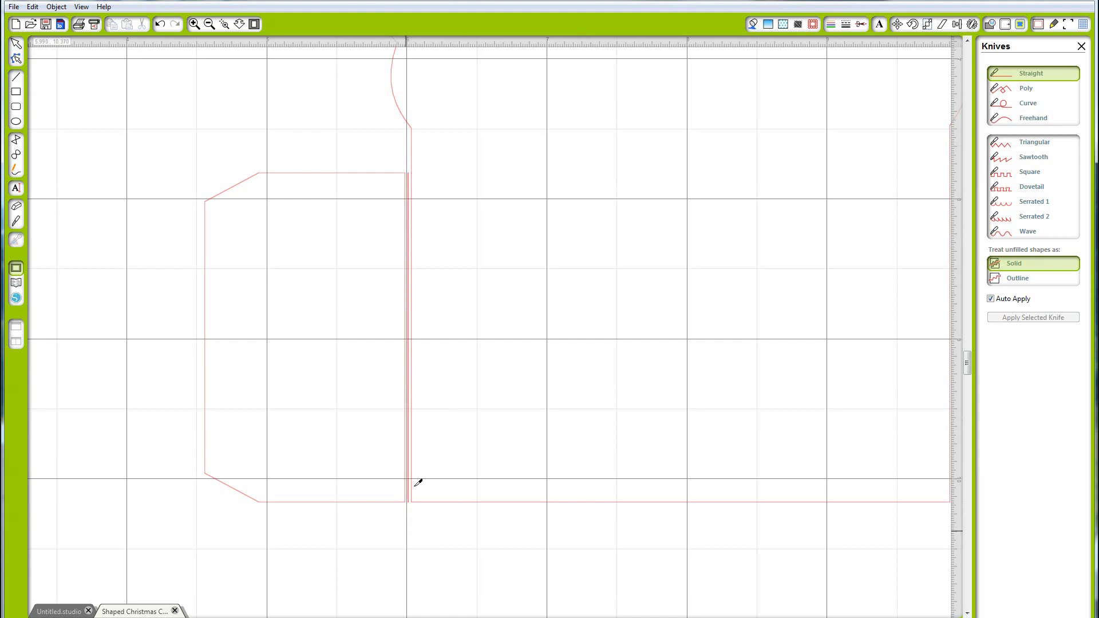
{"action": "left_click", "coordinate": [18, 47]}
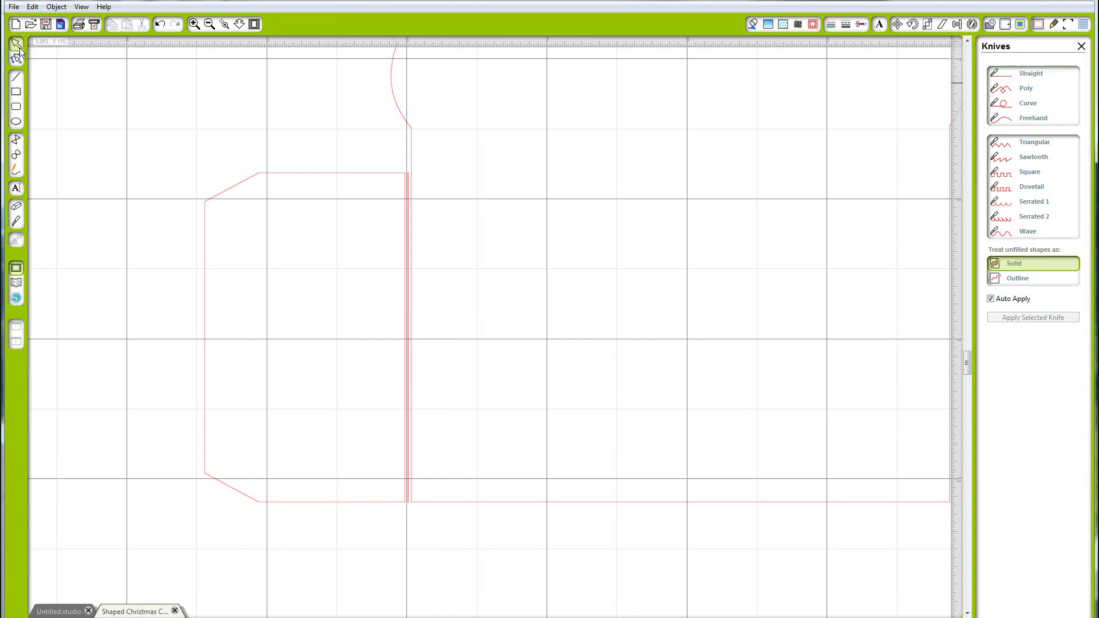
{"action": "left_click", "coordinate": [407, 186]}
{"action": "key", "text": "Delete"}
{"action": "left_click", "coordinate": [380, 175]}
{"action": "key", "text": "Delete"}
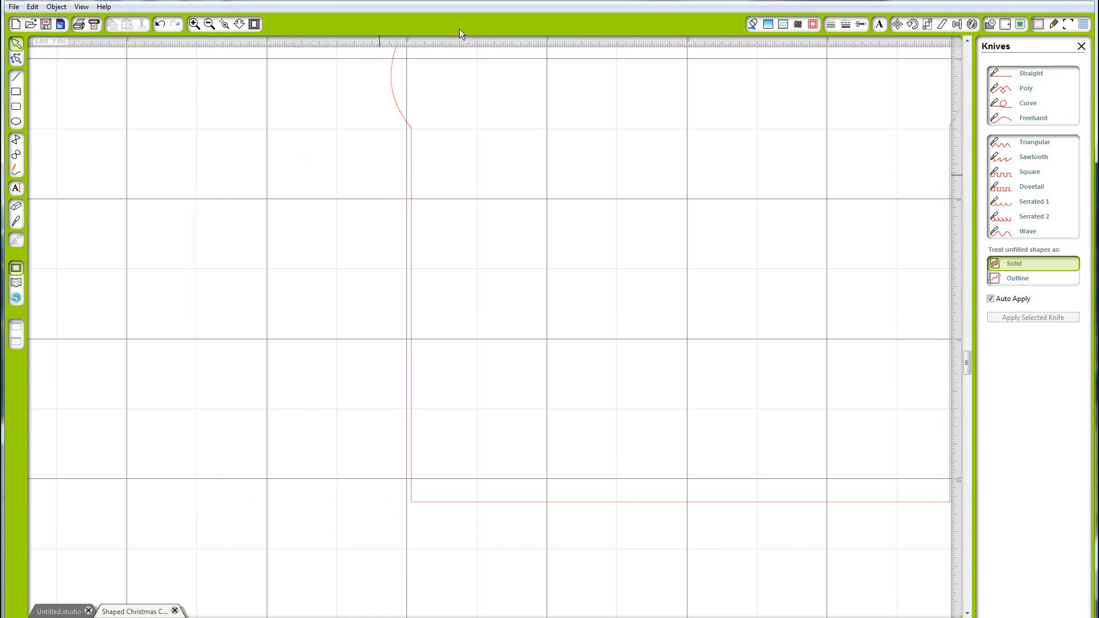
{"action": "left_click", "coordinate": [205, 24]}
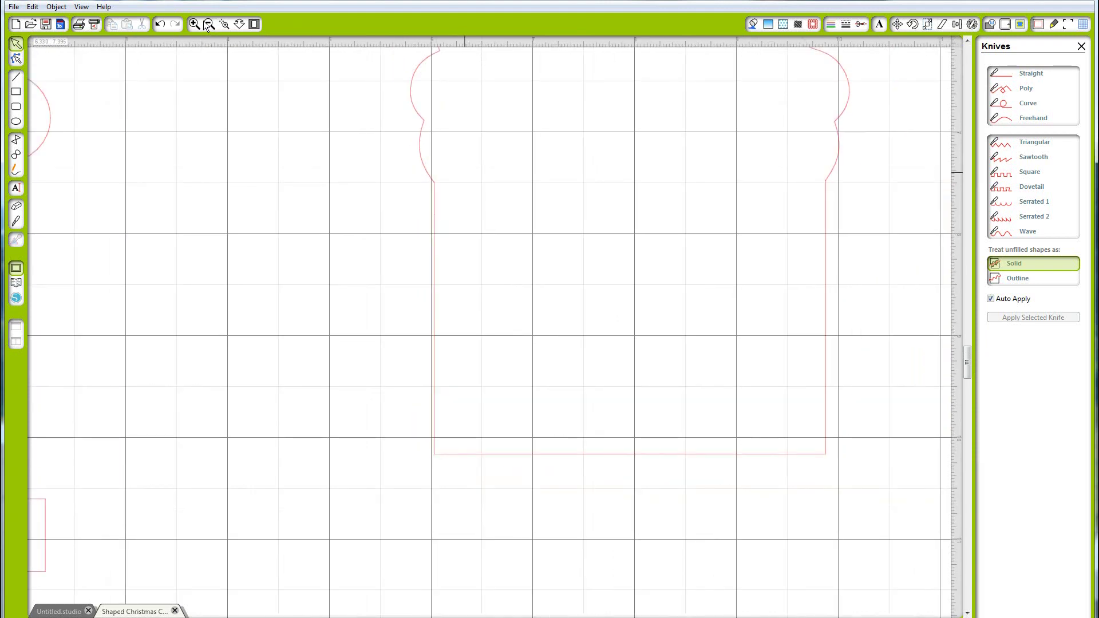
Step: Place the scalloped beard and the curved hat brim over the upper part of the Santa card base outline
{"action": "left_click", "coordinate": [208, 24]}
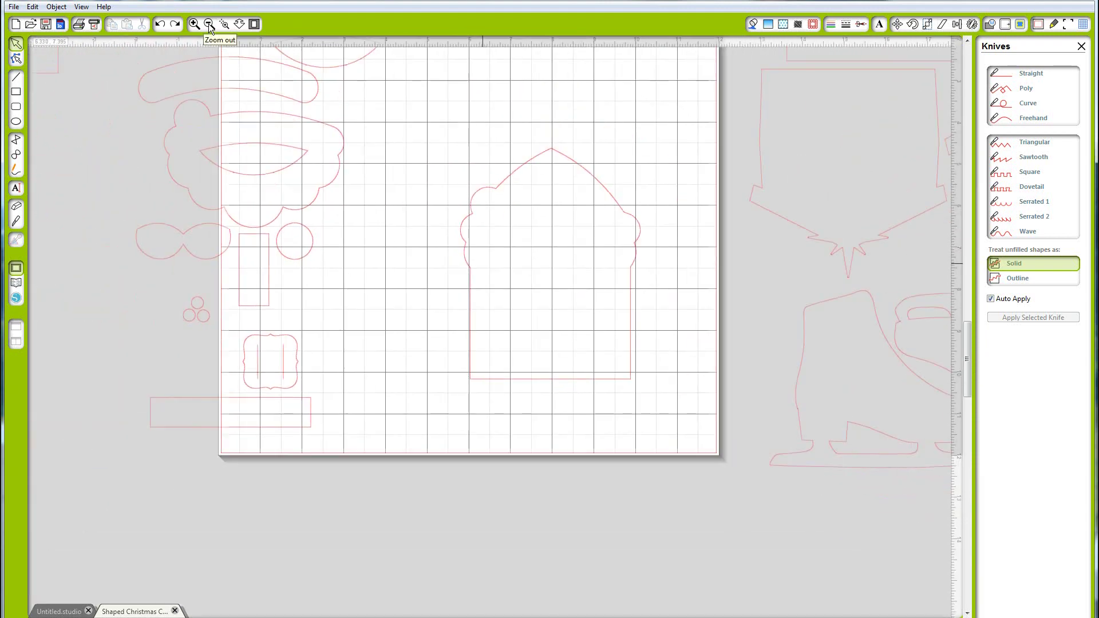
{"action": "left_click", "coordinate": [208, 24]}
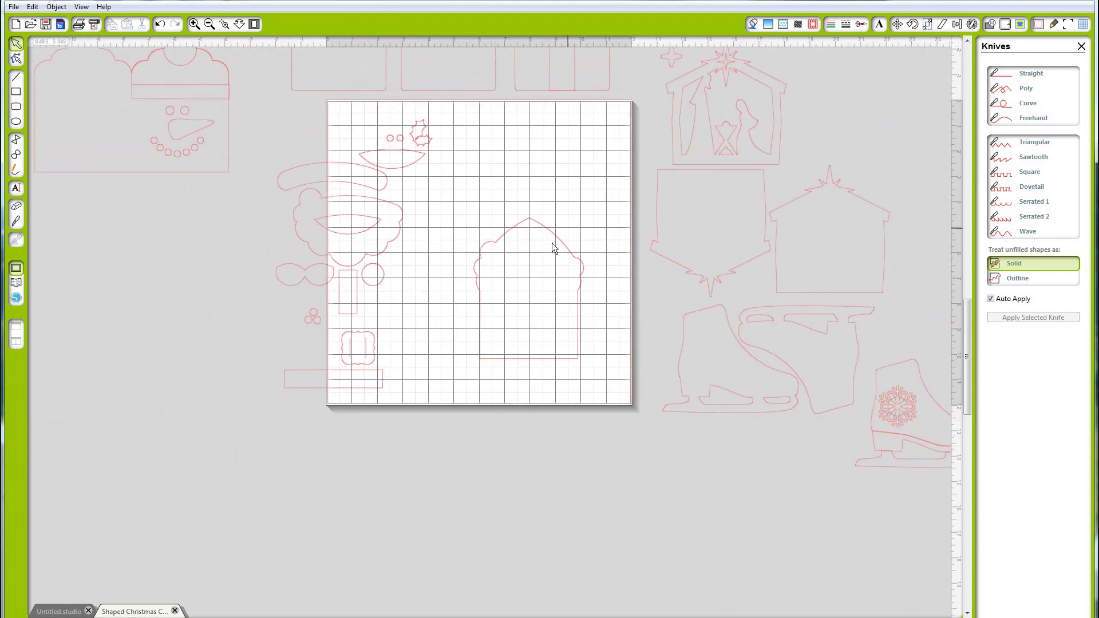
{"action": "left_click", "coordinate": [253, 25]}
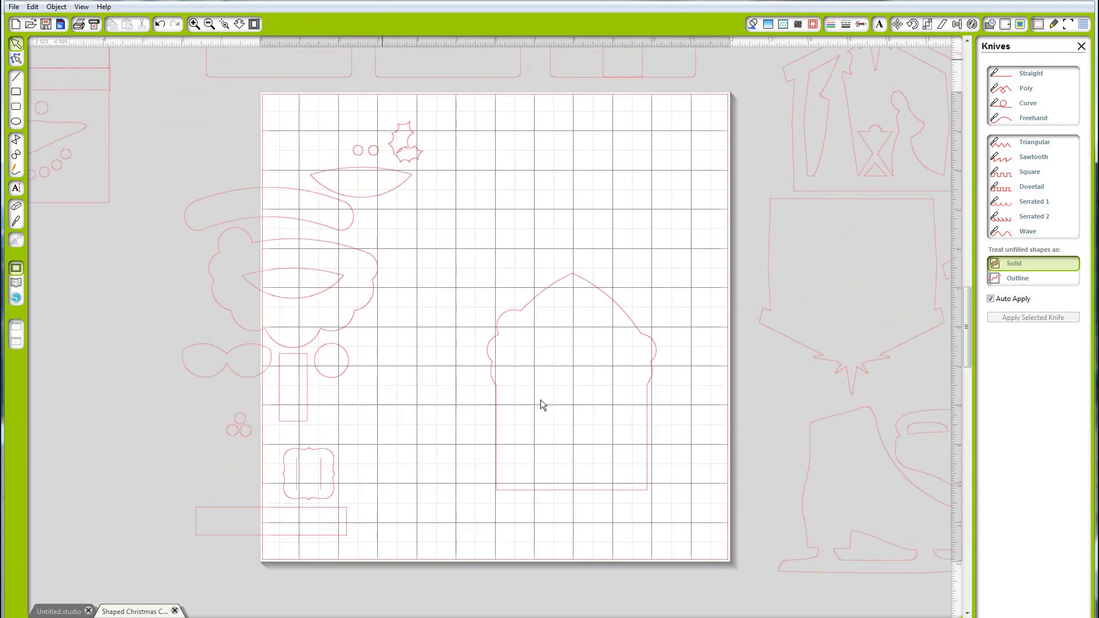
{"action": "left_click", "coordinate": [507, 306]}
{"action": "left_click_drag", "start_coordinate": [351, 252], "coordinate": [629, 333]}
{"action": "left_click", "coordinate": [440, 224]}
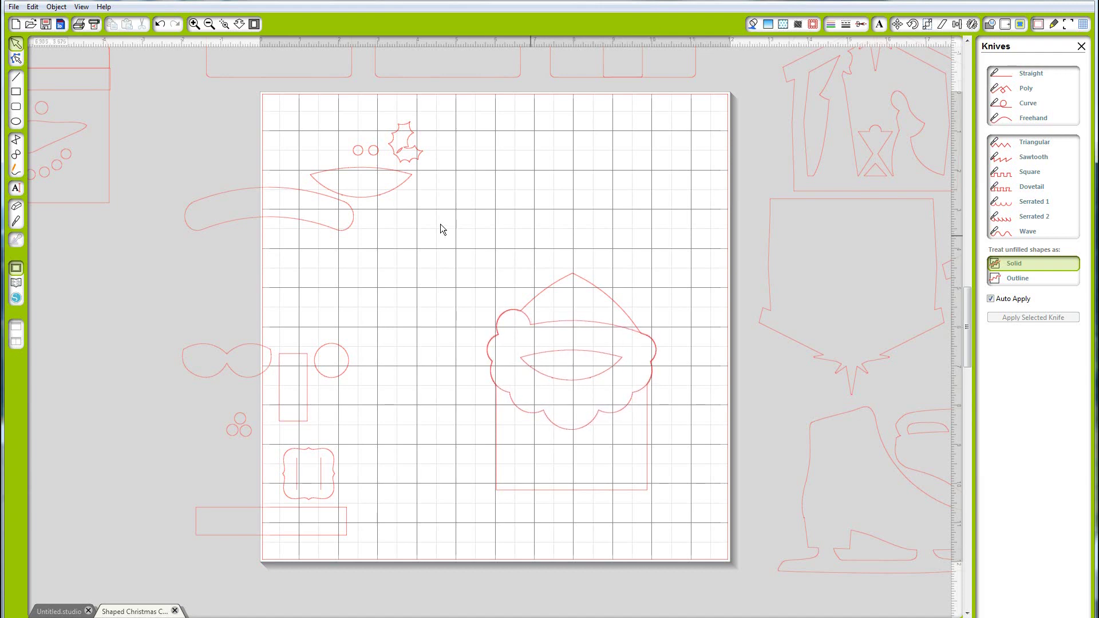
{"action": "left_click_drag", "start_coordinate": [664, 398], "coordinate": [641, 365]}
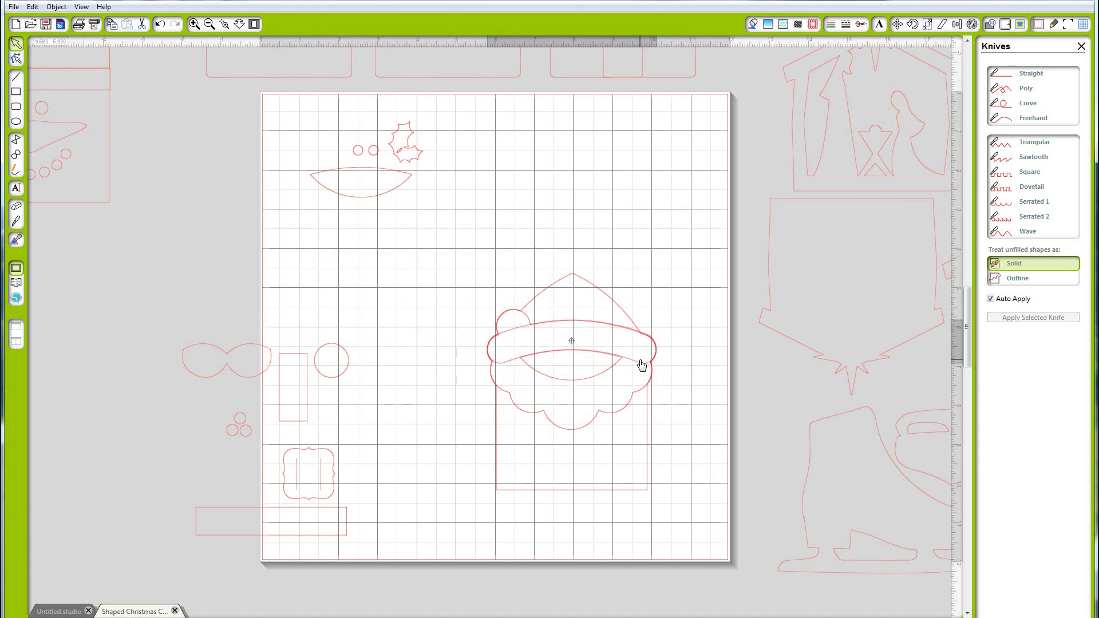
Step: Fit the face piece below the hat brim and set the holly leaves and berries on the brim's right end
{"action": "left_click", "coordinate": [590, 263]}
{"action": "mouse_move", "coordinate": [381, 196]}
{"action": "left_mouse_down"}
{"action": "mouse_move", "coordinate": [589, 392]}
{"action": "mouse_move", "coordinate": [583, 372]}
{"action": "mouse_move", "coordinate": [590, 378]}
{"action": "left_mouse_up"}
{"action": "left_click", "coordinate": [447, 199]}
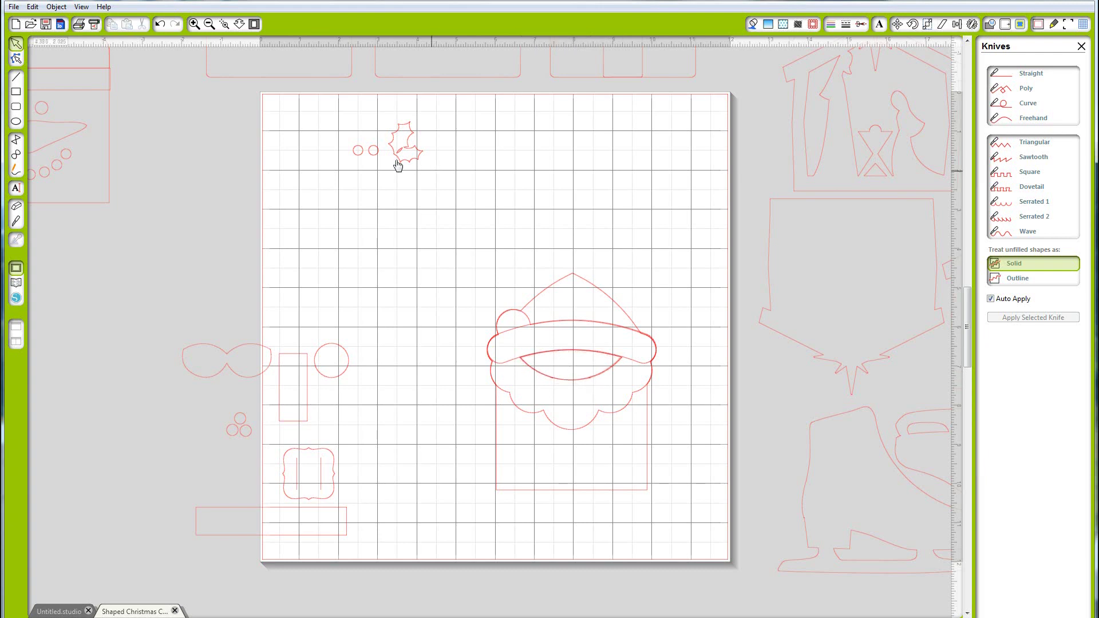
{"action": "mouse_move", "coordinate": [404, 175]}
{"action": "left_mouse_down"}
{"action": "mouse_move", "coordinate": [572, 322]}
{"action": "mouse_move", "coordinate": [604, 345]}
{"action": "mouse_move", "coordinate": [634, 344]}
{"action": "left_mouse_up"}
{"action": "left_click", "coordinate": [160, 399]}
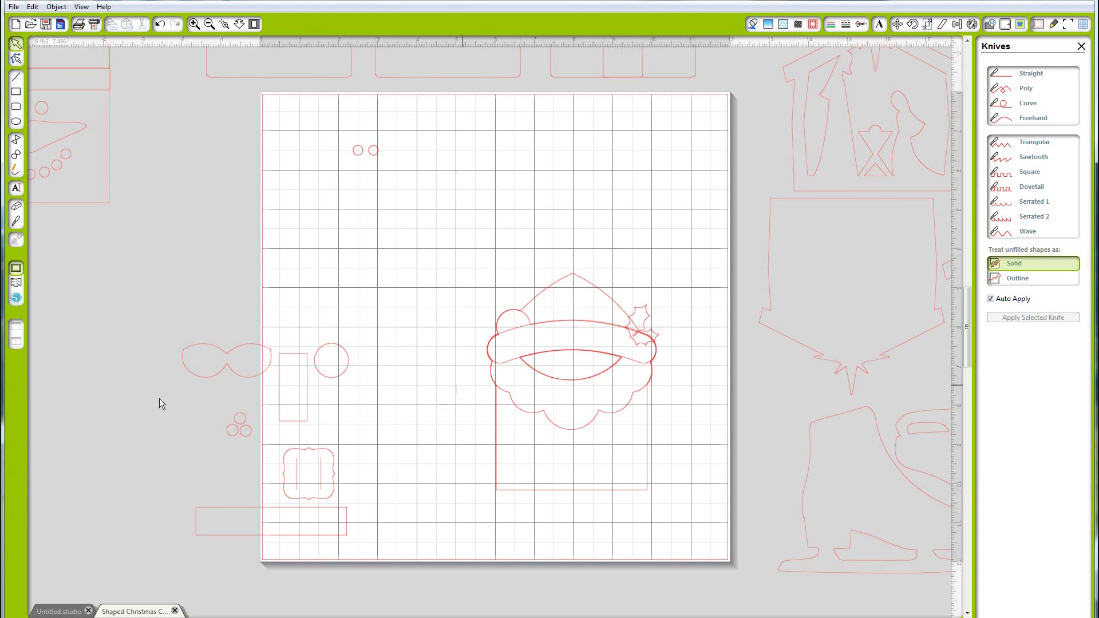
{"action": "left_click_drag", "start_coordinate": [247, 438], "coordinate": [635, 355]}
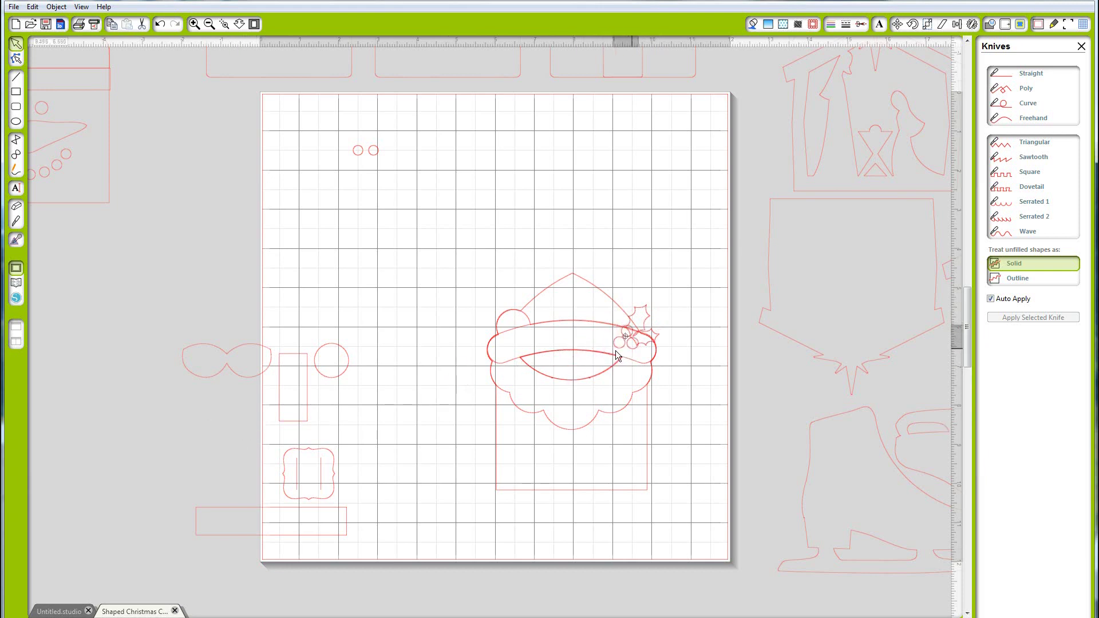
Step: Place the mustache and eyes on Santa's face and the pompom circle over the rounded bump at the hat's left
{"action": "left_click", "coordinate": [205, 389]}
{"action": "left_click_drag", "start_coordinate": [271, 379], "coordinate": [604, 402]}
{"action": "left_click", "coordinate": [417, 400]}
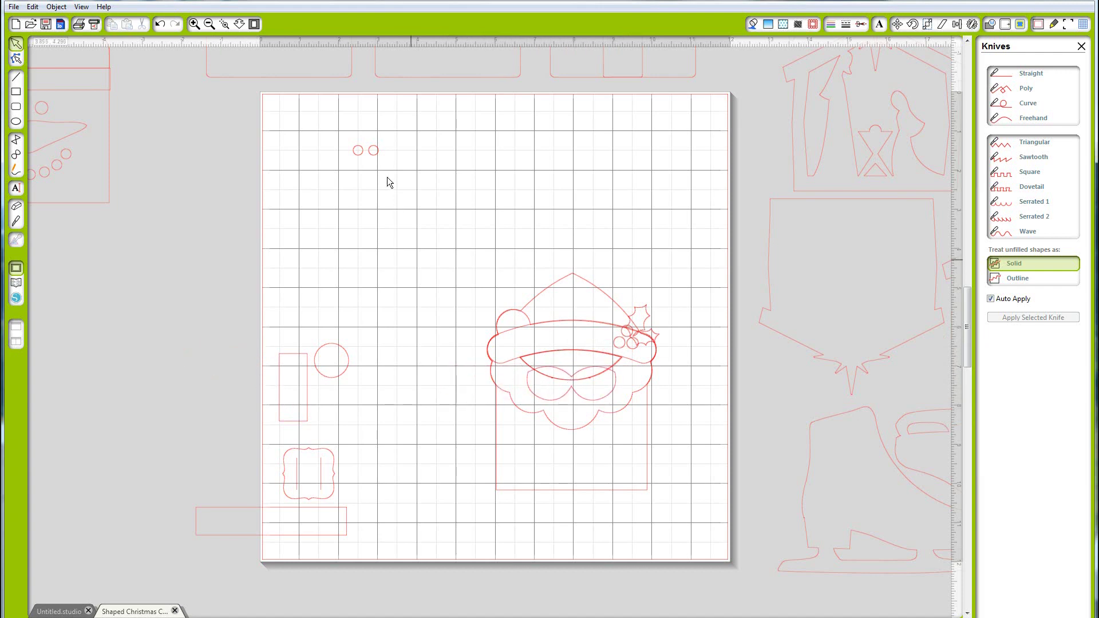
{"action": "left_click_drag", "start_coordinate": [372, 152], "coordinate": [578, 360]}
{"action": "left_click", "coordinate": [578, 361]}
{"action": "left_click_drag", "start_coordinate": [327, 382], "coordinate": [513, 350]}
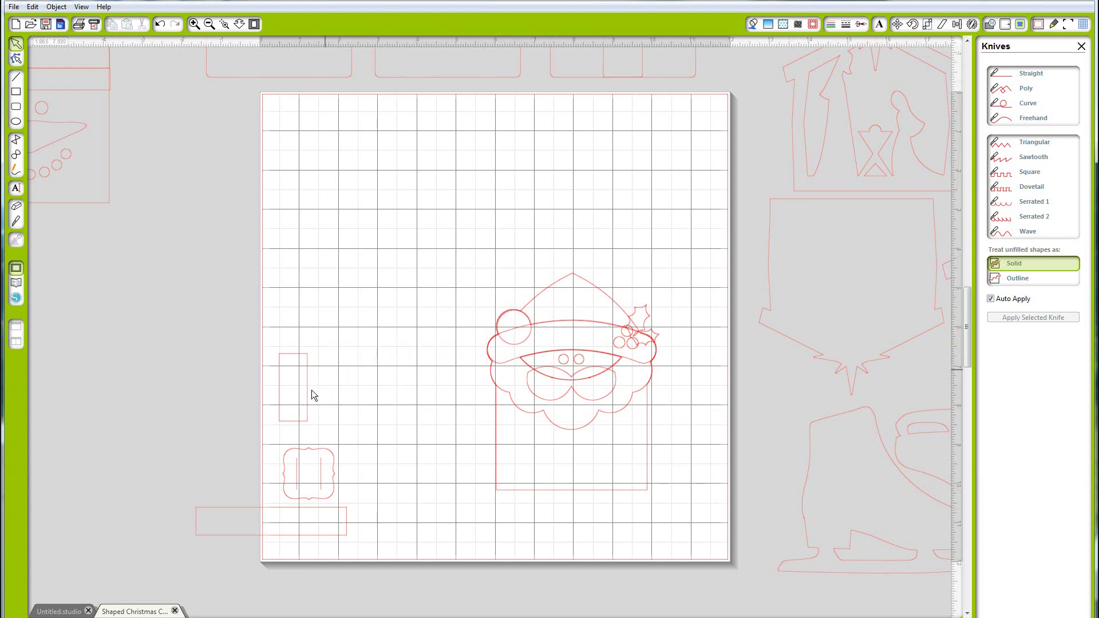
Step: Position the vertical strip, the buckle and the horizontal belt across the card base below the beard
{"action": "left_click_drag", "start_coordinate": [310, 395], "coordinate": [589, 470]}
{"action": "left_click", "coordinate": [374, 487]}
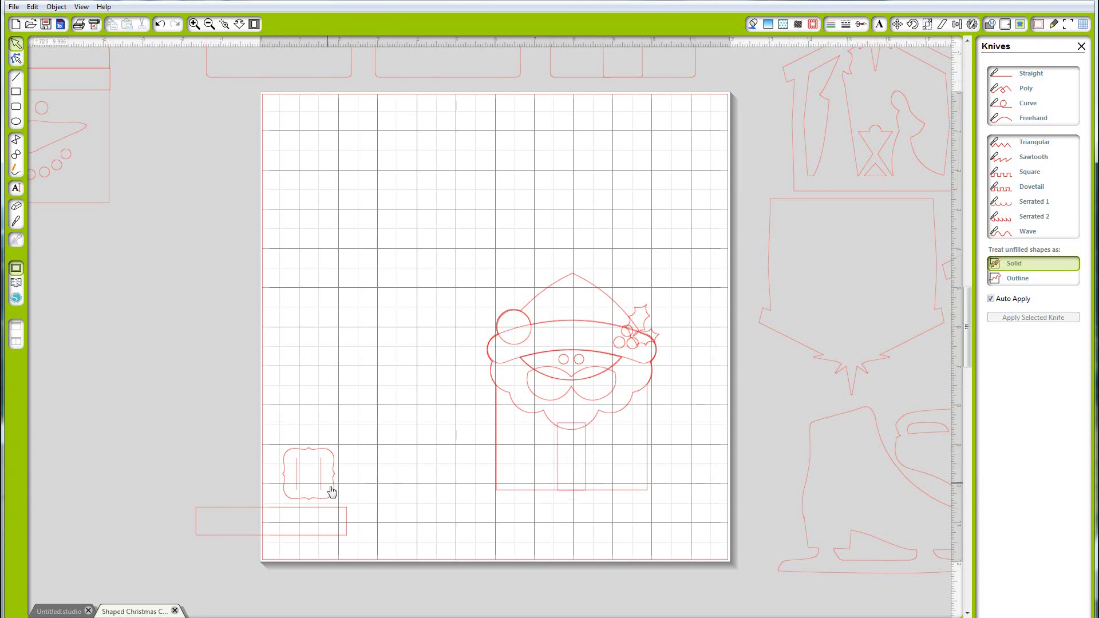
{"action": "left_click_drag", "start_coordinate": [332, 491], "coordinate": [595, 475]}
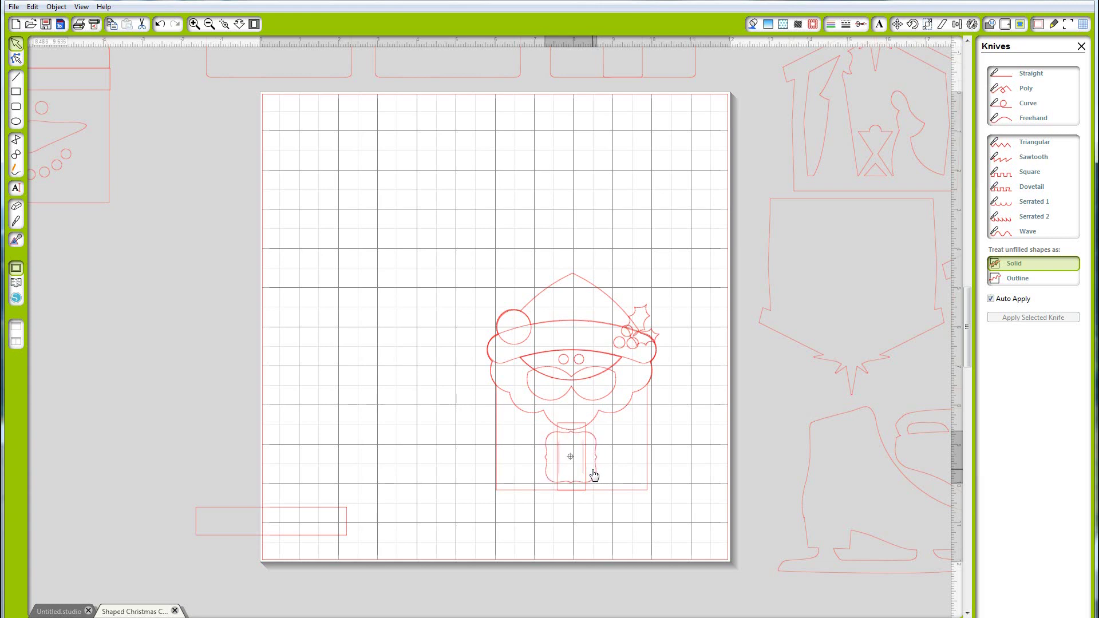
{"action": "left_click", "coordinate": [280, 512]}
{"action": "mouse_move", "coordinate": [259, 540]}
{"action": "left_mouse_down"}
{"action": "mouse_move", "coordinate": [346, 537]}
{"action": "mouse_move", "coordinate": [569, 458]}
{"action": "mouse_move", "coordinate": [571, 469]}
{"action": "mouse_move", "coordinate": [278, 497]}
{"action": "left_mouse_up"}
{"action": "left_click", "coordinate": [549, 445]}
{"action": "left_click", "coordinate": [545, 538]}
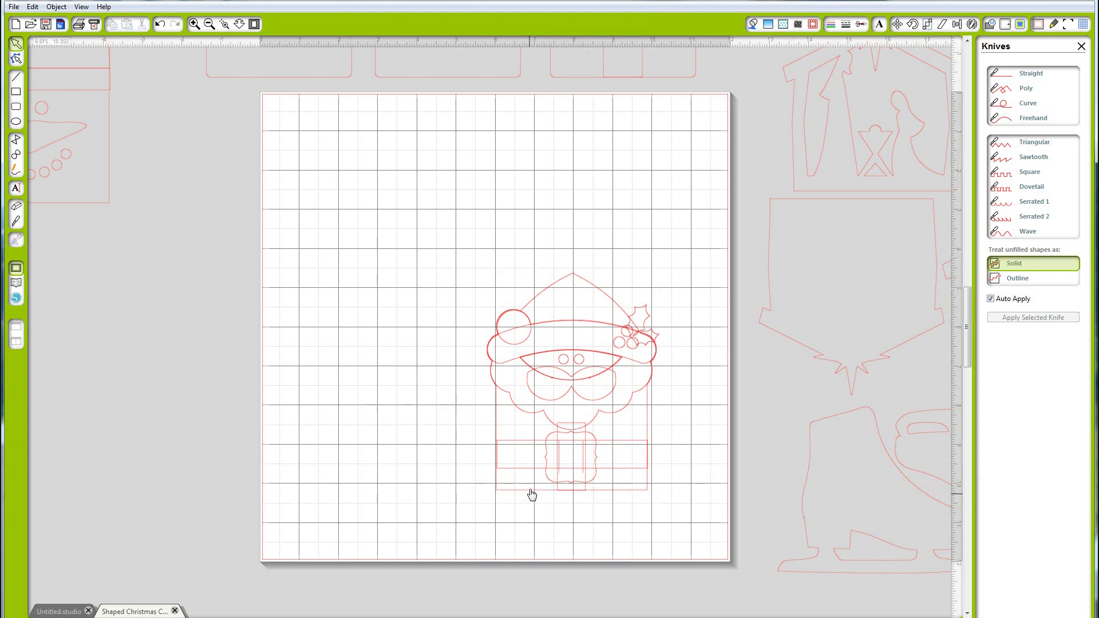
Step: Separate the card base, group Santa's head pieces and berries, and return the base beneath the group
{"action": "left_click_drag", "start_coordinate": [532, 495], "coordinate": [305, 497]}
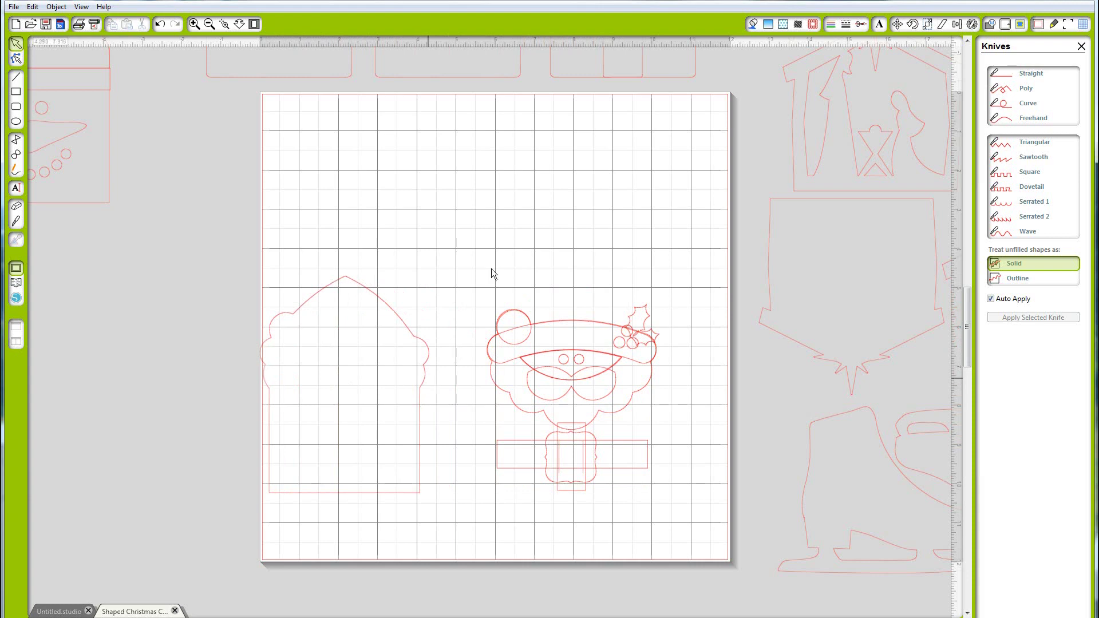
{"action": "left_click", "coordinate": [539, 324]}
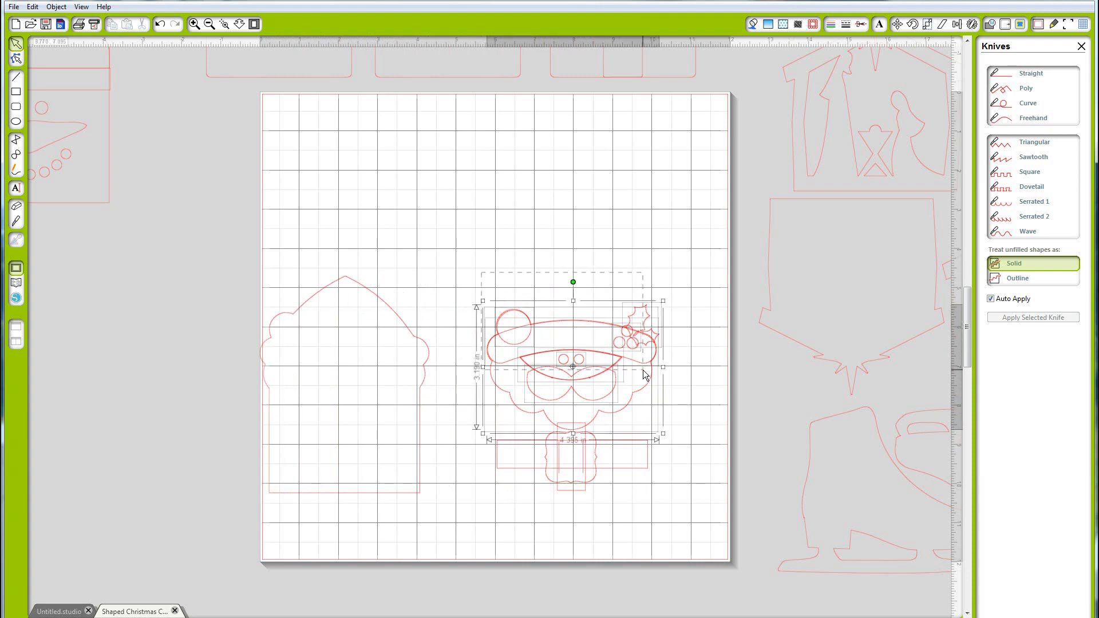
{"action": "left_click", "coordinate": [627, 381]}
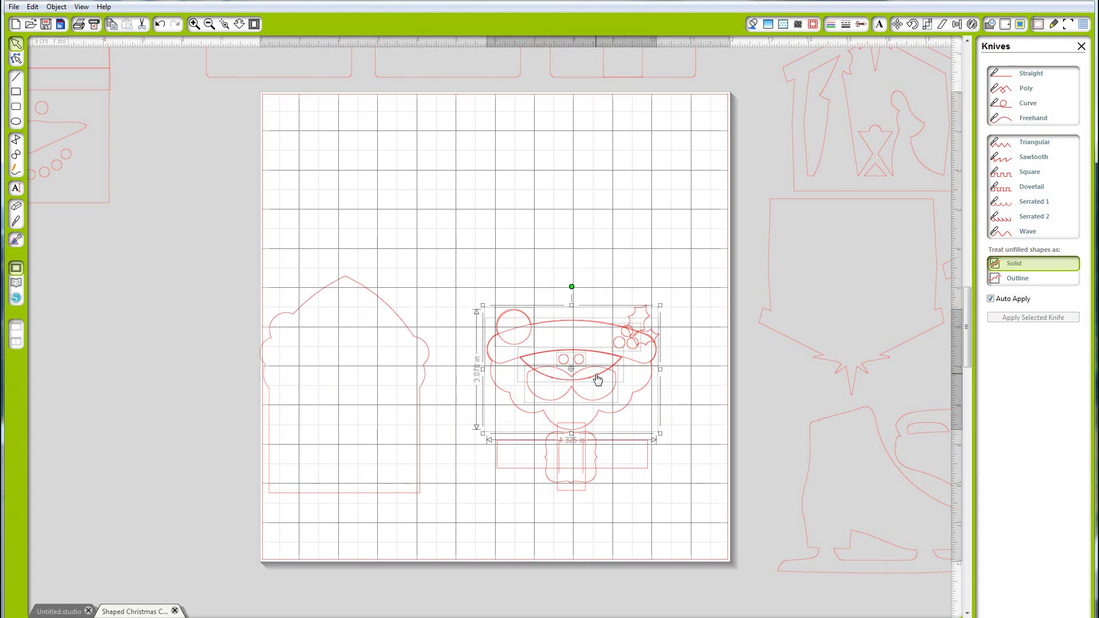
{"action": "right_click", "coordinate": [595, 378]}
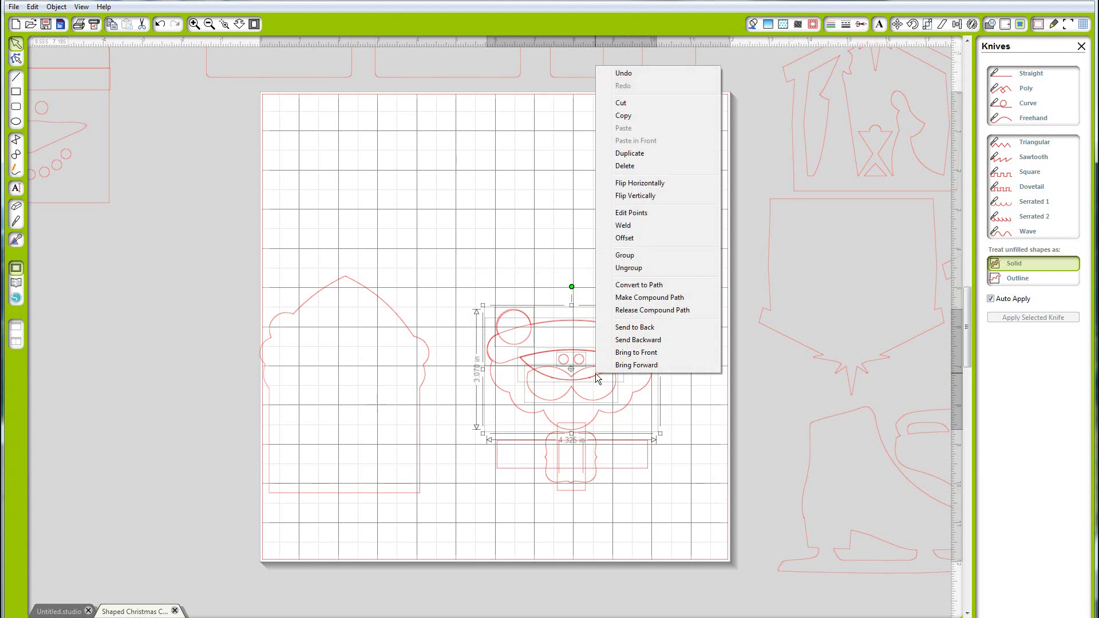
{"action": "left_click", "coordinate": [623, 255]}
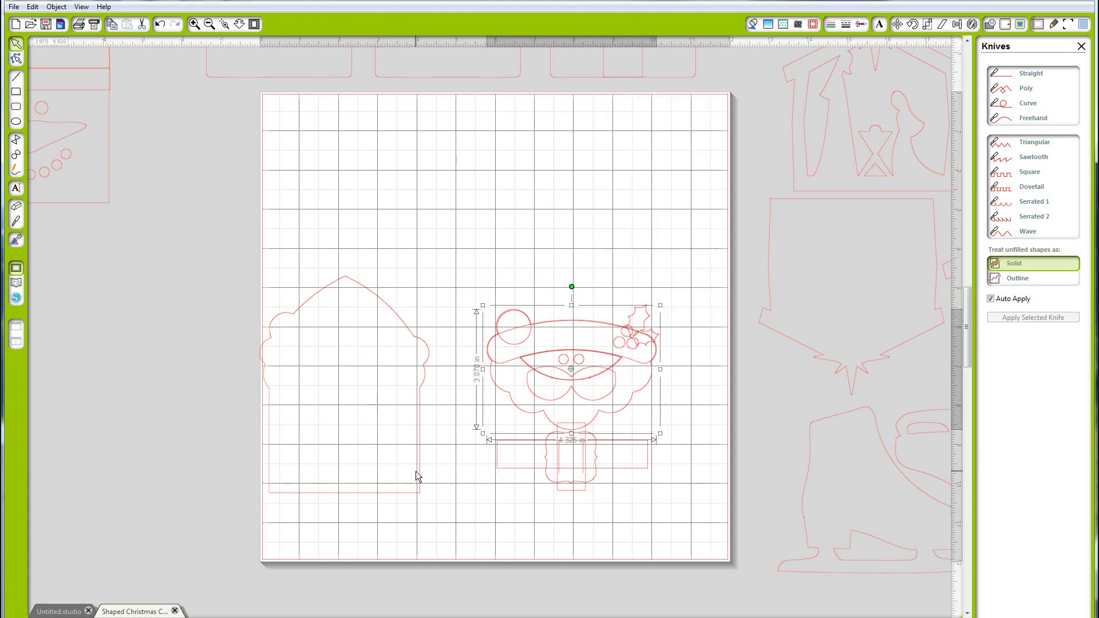
{"action": "left_click_drag", "start_coordinate": [424, 475], "coordinate": [648, 477]}
{"action": "left_click", "coordinate": [495, 339]}
Step: Try Align Middle on all the Santa card pieces, undo it, and apply Align Center instead
{"action": "left_click_drag", "start_coordinate": [478, 221], "coordinate": [654, 495]}
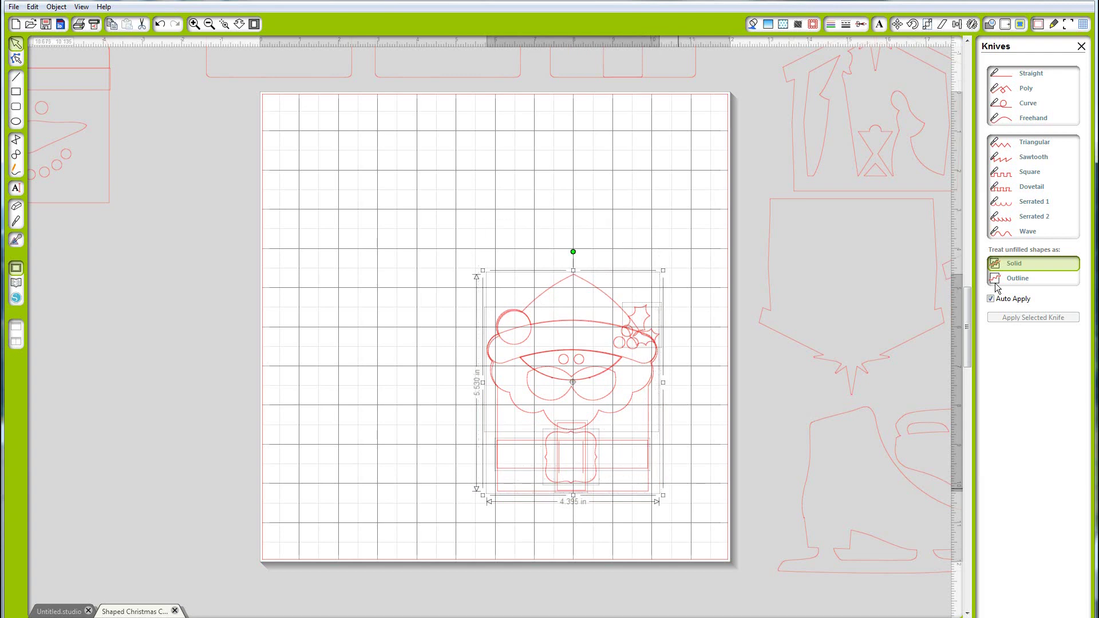
{"action": "left_click", "coordinate": [957, 26]}
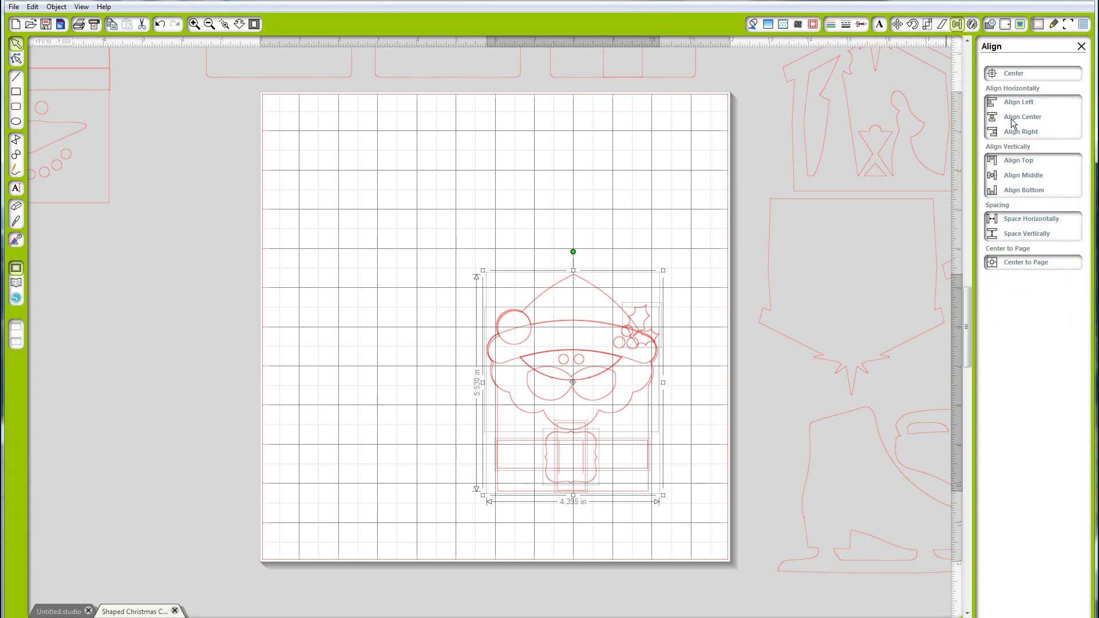
{"action": "left_click", "coordinate": [1010, 177]}
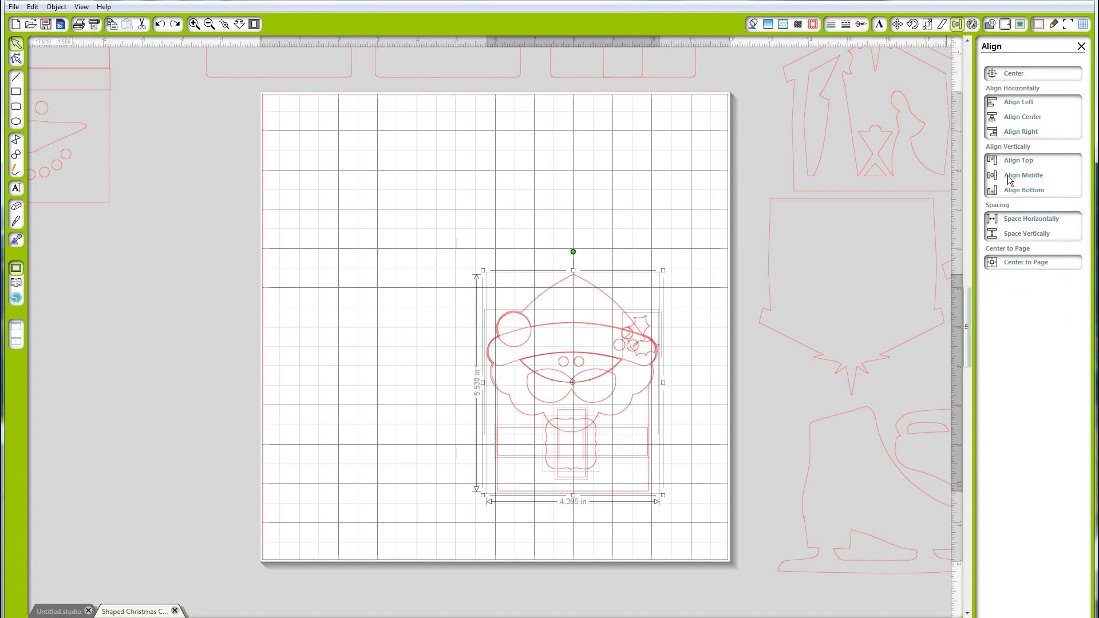
{"action": "left_click", "coordinate": [32, 8]}
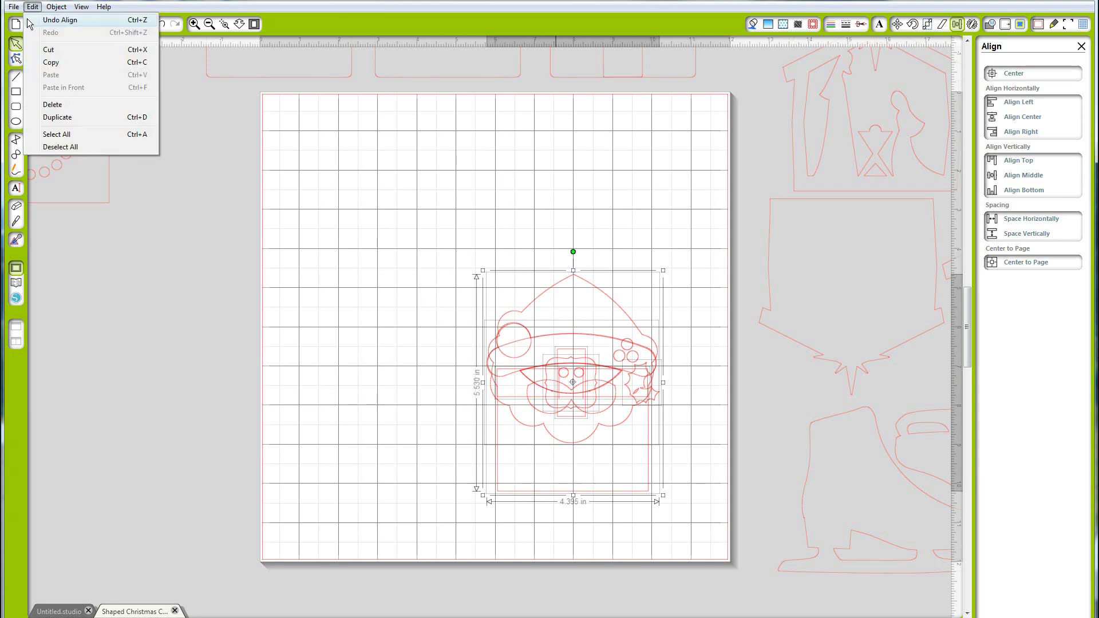
{"action": "left_click", "coordinate": [32, 20]}
{"action": "left_click", "coordinate": [1028, 119]}
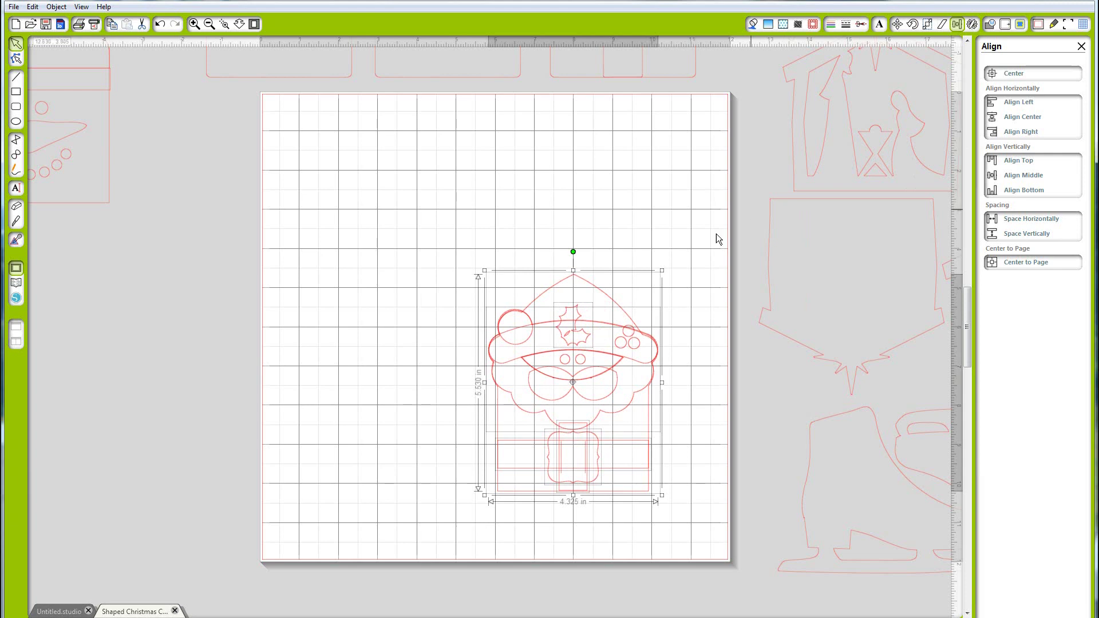
Step: Nudge the card base slightly up and move the holly leaves back beside the berries on the hat brim
{"action": "left_click", "coordinate": [646, 283]}
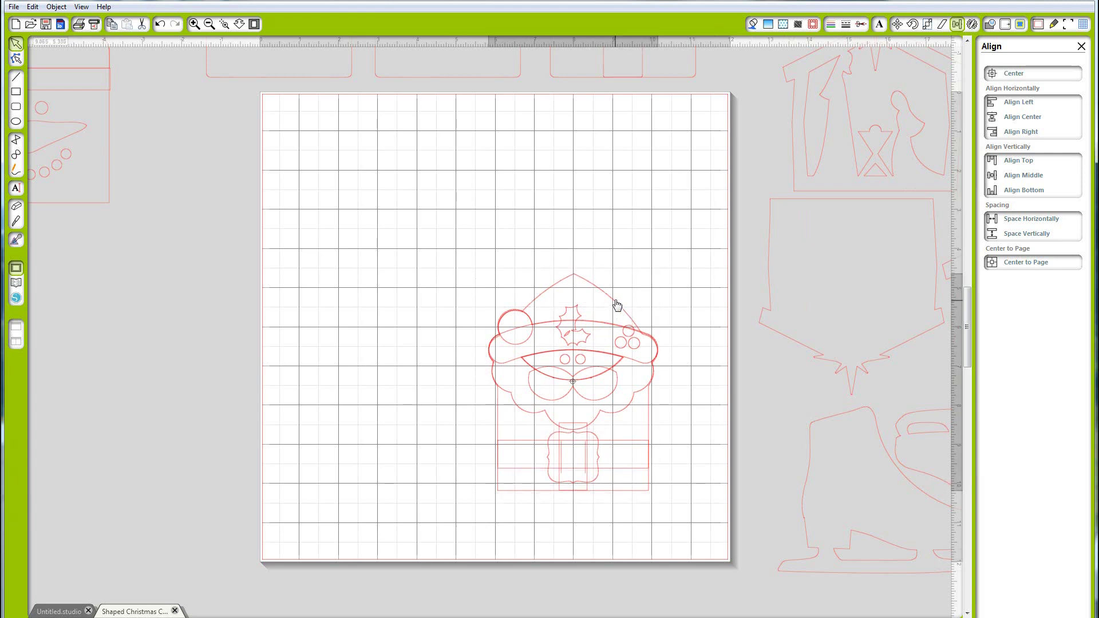
{"action": "left_click", "coordinate": [572, 332]}
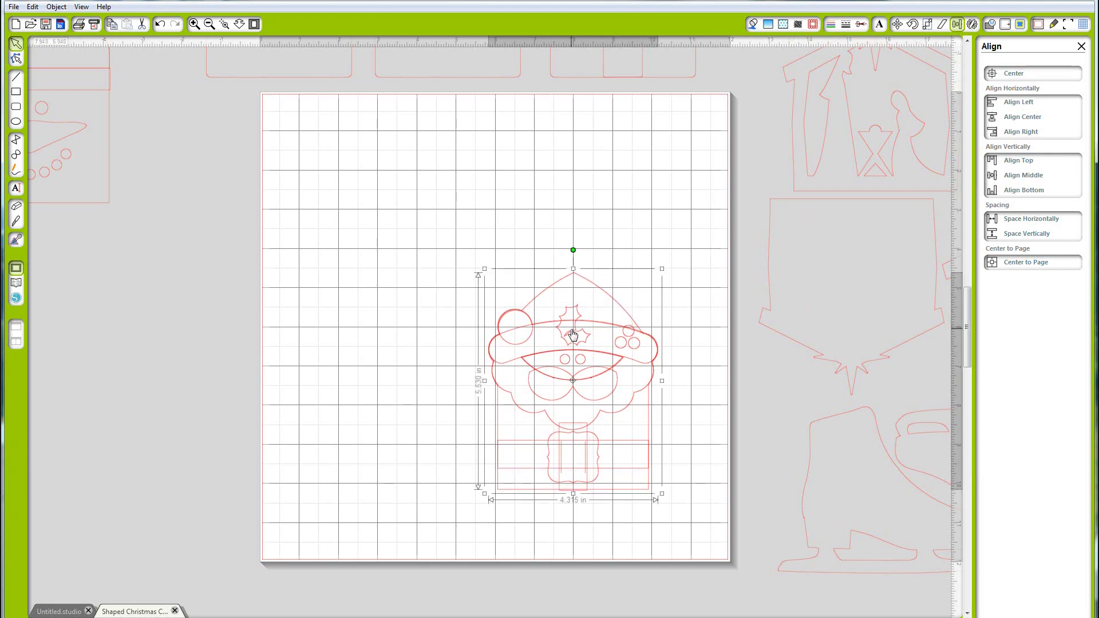
{"action": "double_click", "coordinate": [573, 335]}
{"action": "left_click", "coordinate": [496, 325]}
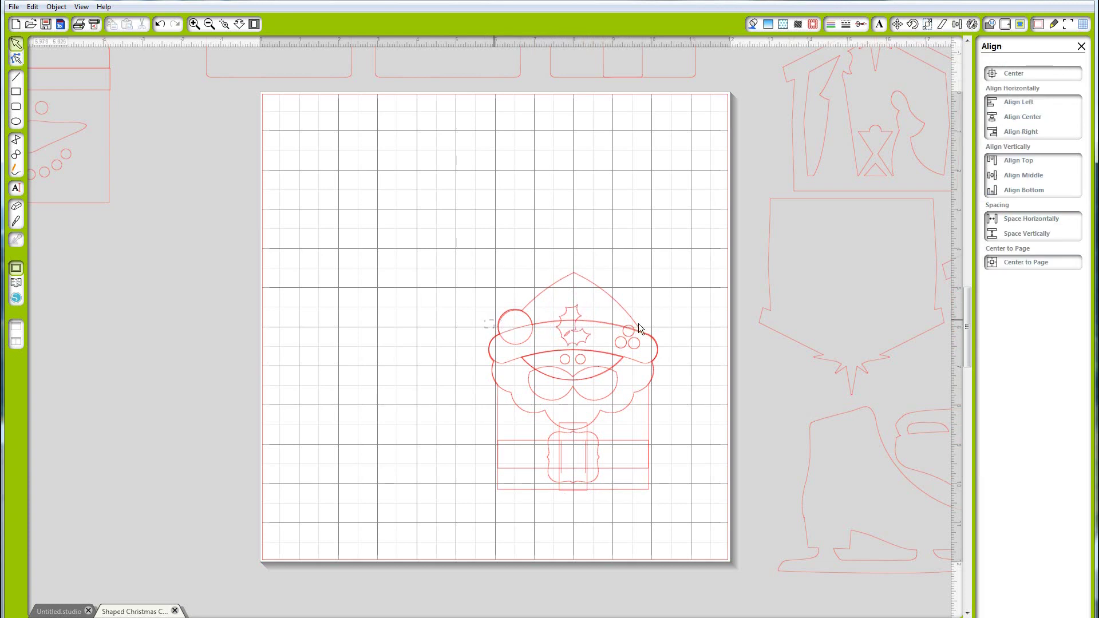
{"action": "left_click", "coordinate": [589, 314]}
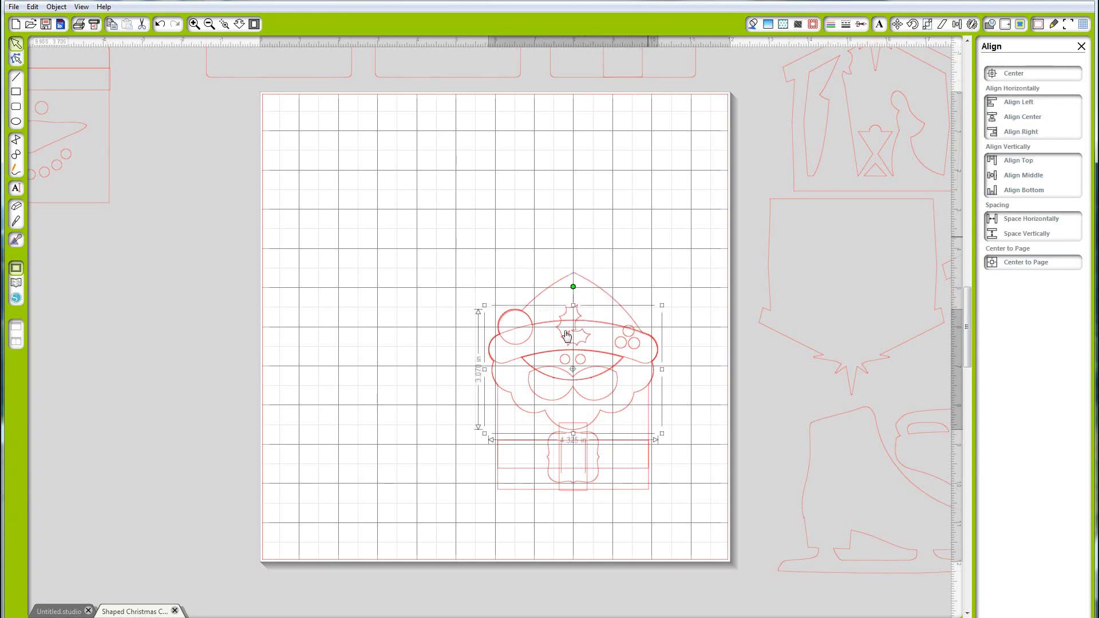
{"action": "left_click", "coordinate": [580, 316]}
{"action": "left_click_drag", "start_coordinate": [574, 321], "coordinate": [647, 313]}
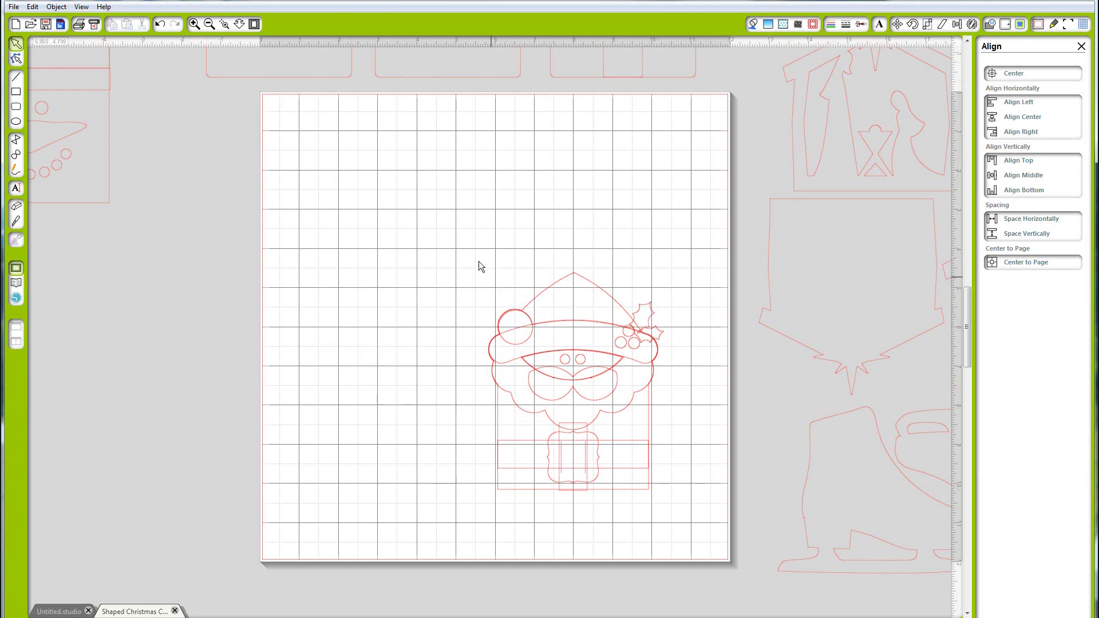
Step: Try to nudge the grouped Santa head slightly up and to the left, and undo the move
{"action": "left_click_drag", "start_coordinate": [477, 259], "coordinate": [692, 495]}
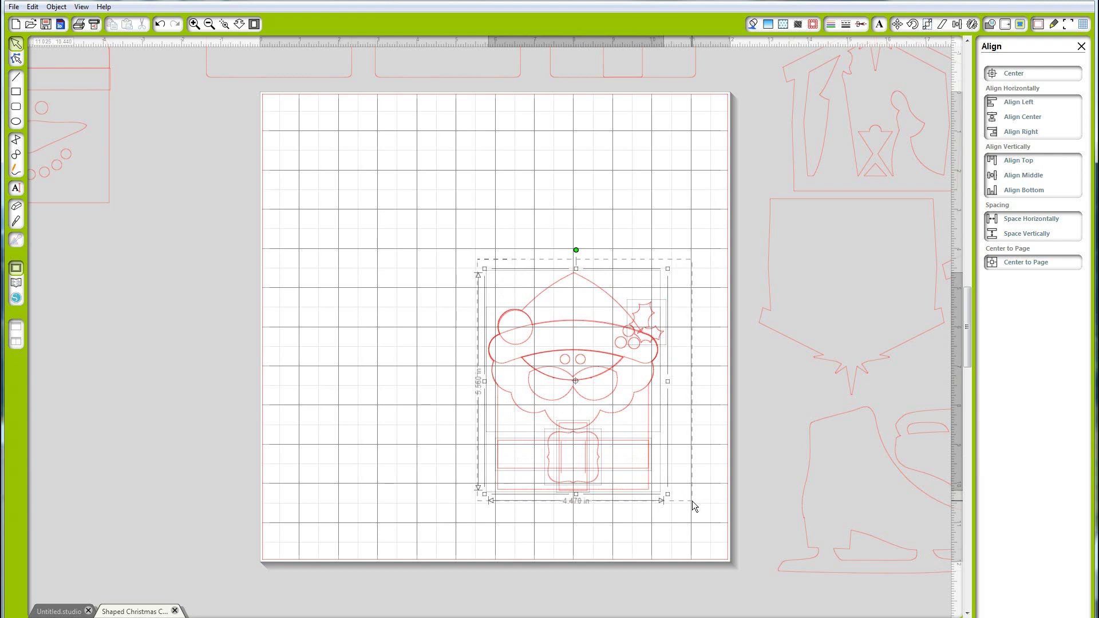
{"action": "left_click_drag", "start_coordinate": [692, 501], "coordinate": [694, 475]}
{"action": "left_click", "coordinate": [645, 353]}
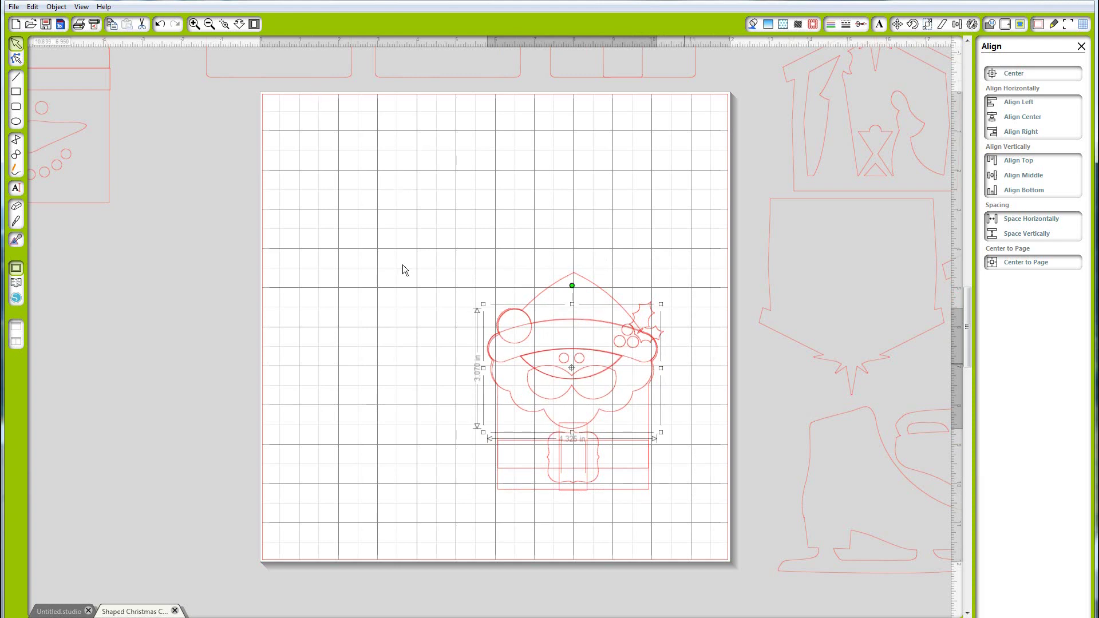
{"action": "left_click", "coordinate": [33, 7]}
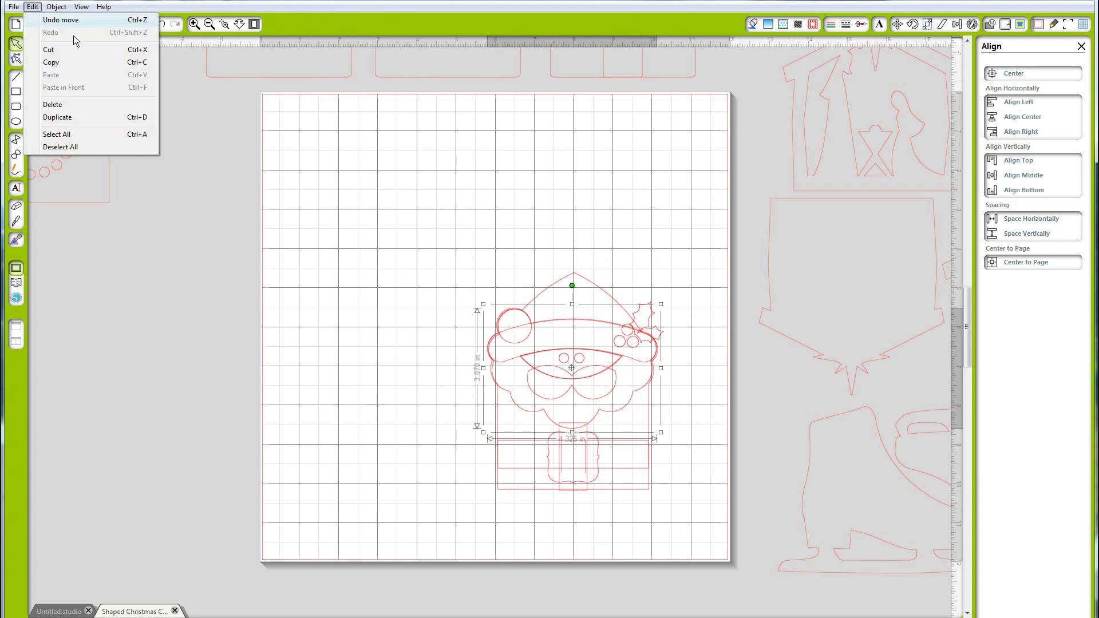
{"action": "left_click", "coordinate": [60, 20]}
{"action": "left_click", "coordinate": [604, 385]}
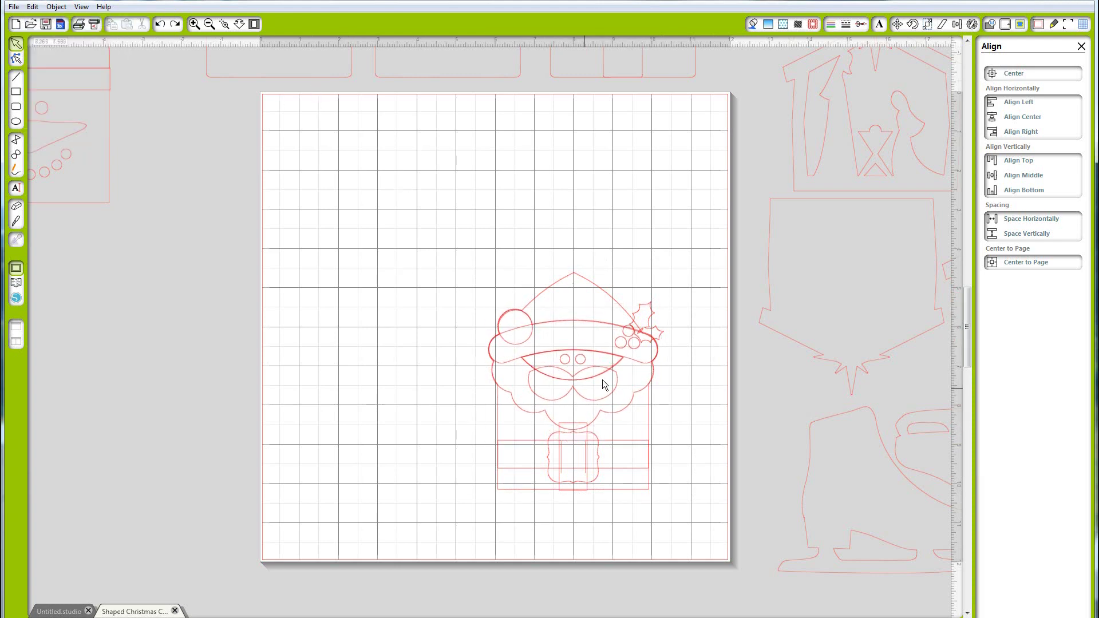
Step: Ungroup the Santa head pieces and shift the berries and holly leaves slightly toward the middle of the brim
{"action": "left_click", "coordinate": [628, 360]}
{"action": "right_click", "coordinate": [627, 357]}
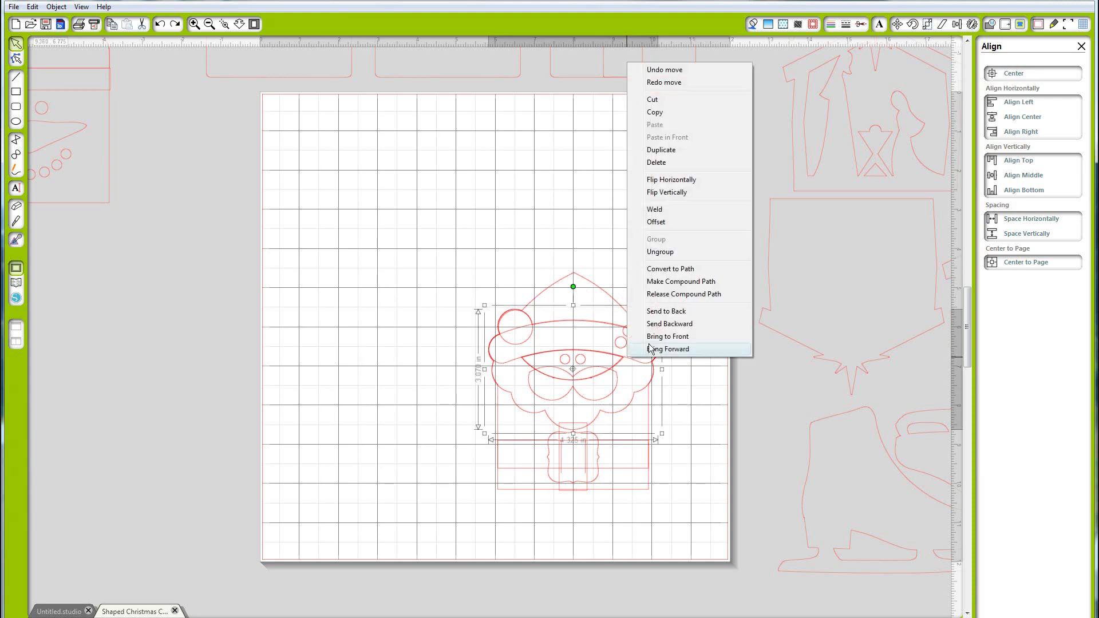
{"action": "left_click", "coordinate": [661, 253]}
{"action": "left_click", "coordinate": [617, 333]}
{"action": "left_click_drag", "start_coordinate": [616, 333], "coordinate": [655, 336]}
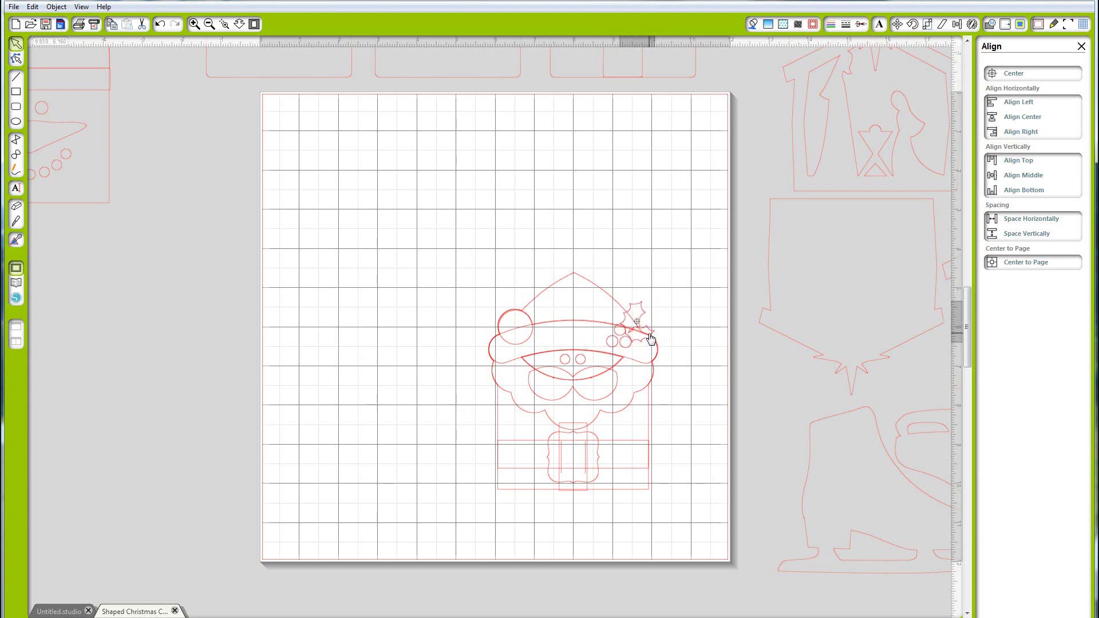
{"action": "left_click", "coordinate": [658, 383]}
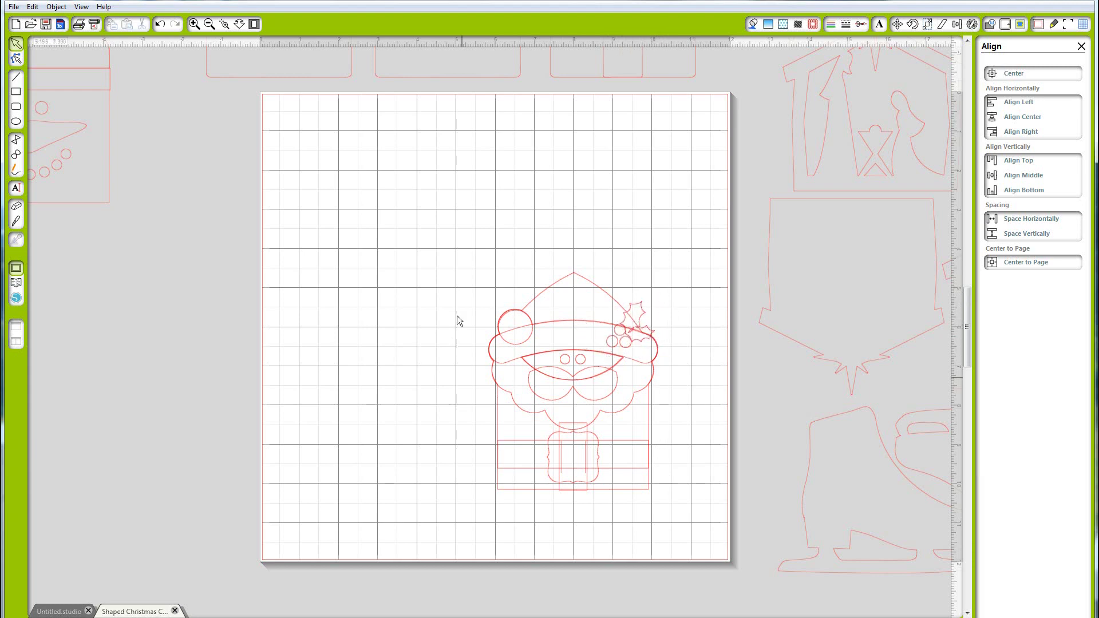
Step: Group all the Santa card pieces, including the card base, into one object
{"action": "mouse_move", "coordinate": [457, 258]}
{"action": "left_mouse_down"}
{"action": "mouse_move", "coordinate": [708, 496]}
{"action": "mouse_move", "coordinate": [710, 518]}
{"action": "left_mouse_up"}
{"action": "right_click", "coordinate": [583, 406]}
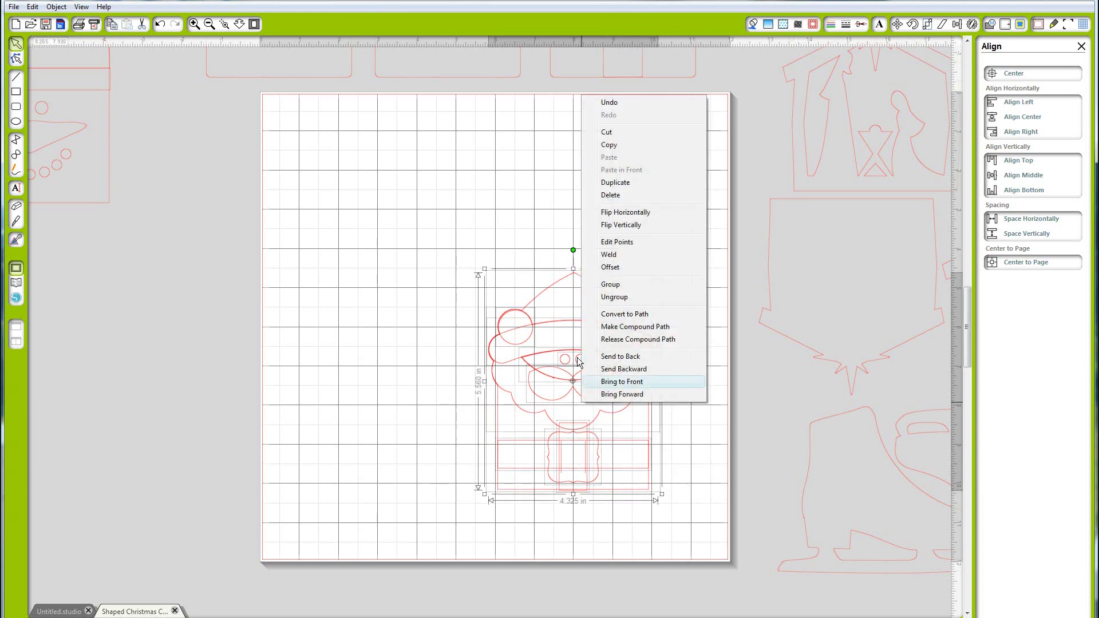
{"action": "left_click", "coordinate": [607, 286]}
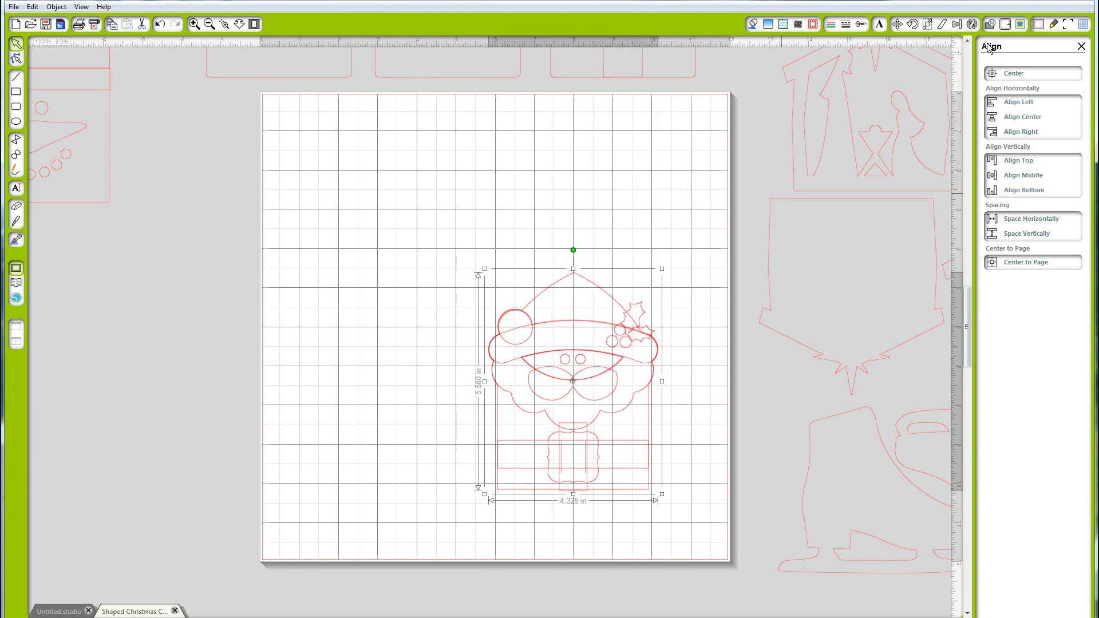
Step: Scale the grouped Santa card to a width of 4.25 in with the aspect ratio locked
{"action": "left_click", "coordinate": [927, 25]}
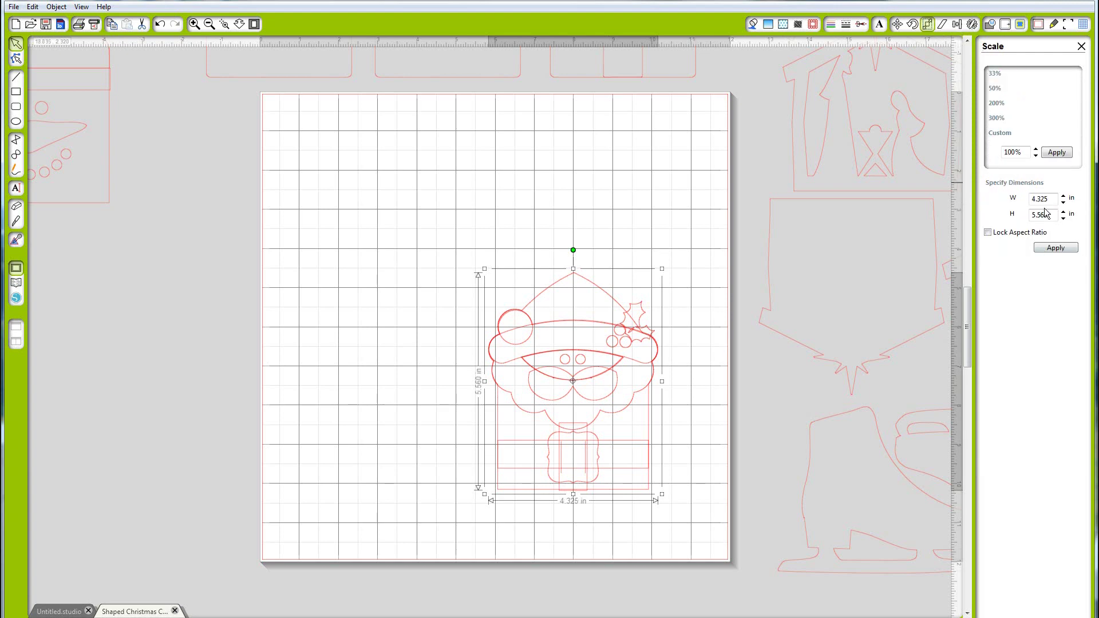
{"action": "key", "text": "BackSpace"}
{"action": "key", "text": "BackSpace"}
{"action": "key", "text": "BackSpace"}
{"action": "key", "text": "BackSpace"}
{"action": "type", "text": ".25"}
{"action": "left_click", "coordinate": [988, 233]}
{"action": "left_click", "coordinate": [1055, 248]}
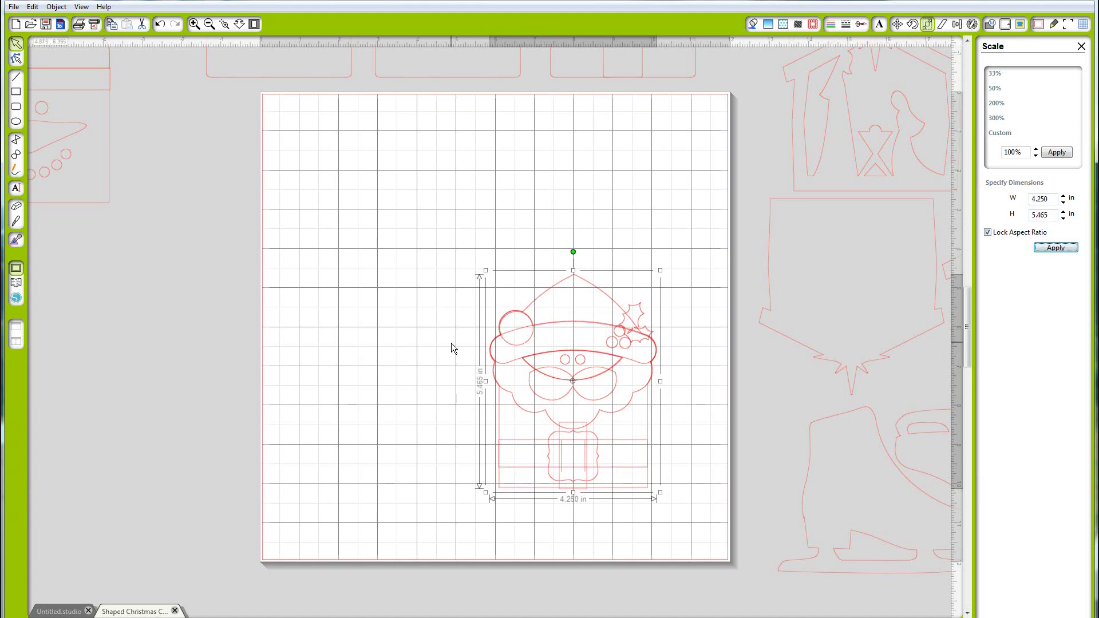
Step: Ungroup the Santa card on the left half of the page and pull its card base out to the right half
{"action": "left_click", "coordinate": [548, 349]}
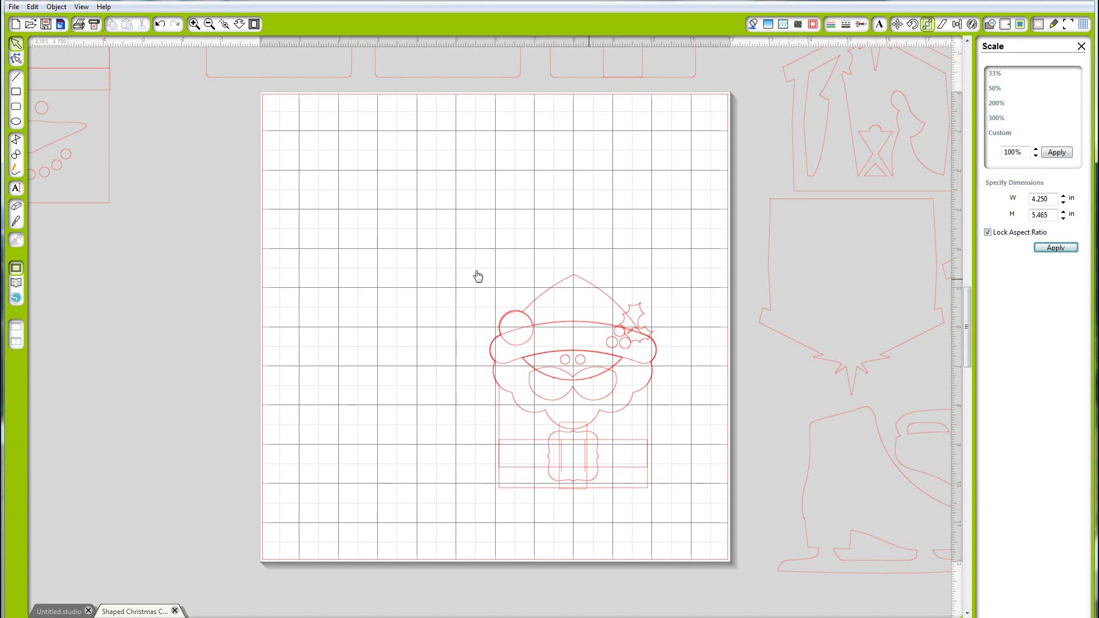
{"action": "key", "text": "ctrl+z"}
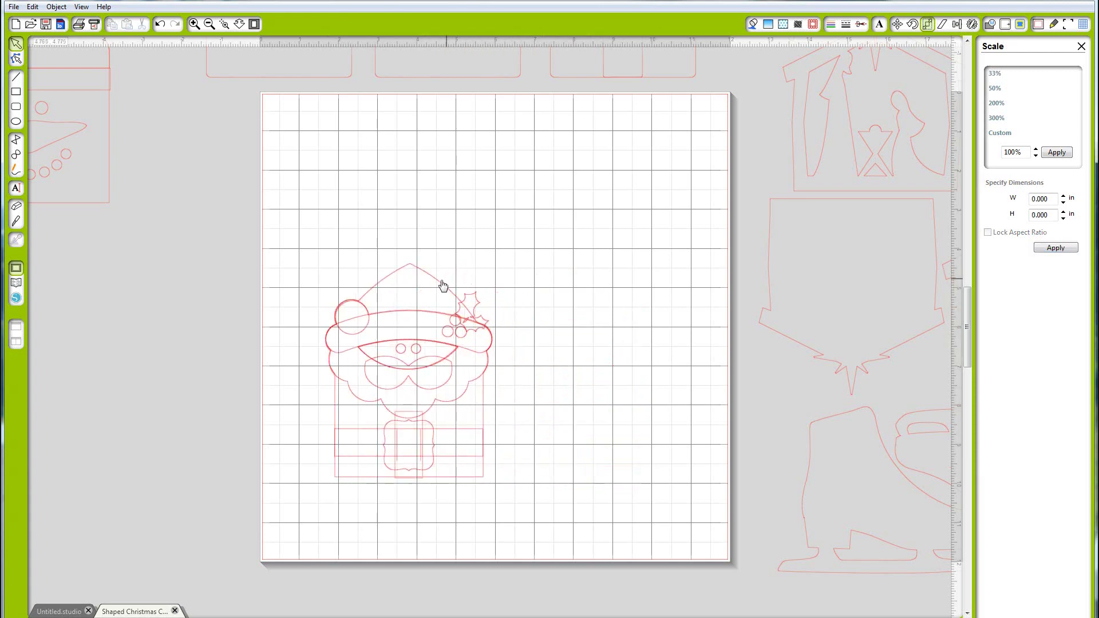
{"action": "right_click", "coordinate": [442, 285]}
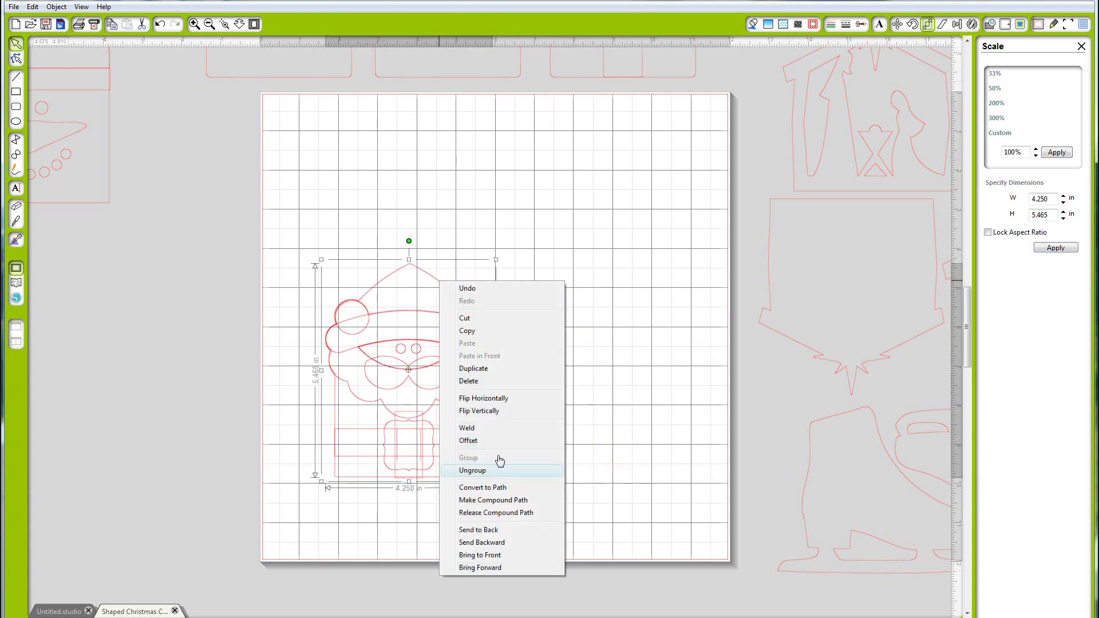
{"action": "left_click", "coordinate": [472, 470]}
{"action": "left_click_drag", "start_coordinate": [482, 278], "coordinate": [647, 250]}
Step: Duplicate the Santa card base and move the copy up above the original
{"action": "right_click", "coordinate": [649, 251]}
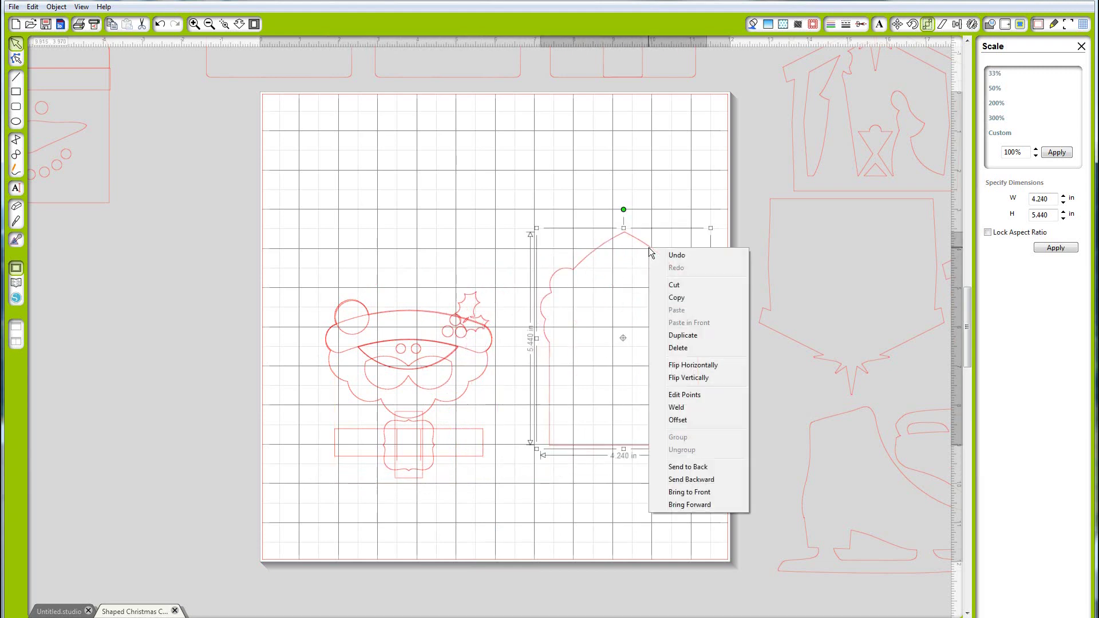
{"action": "left_click", "coordinate": [681, 335]}
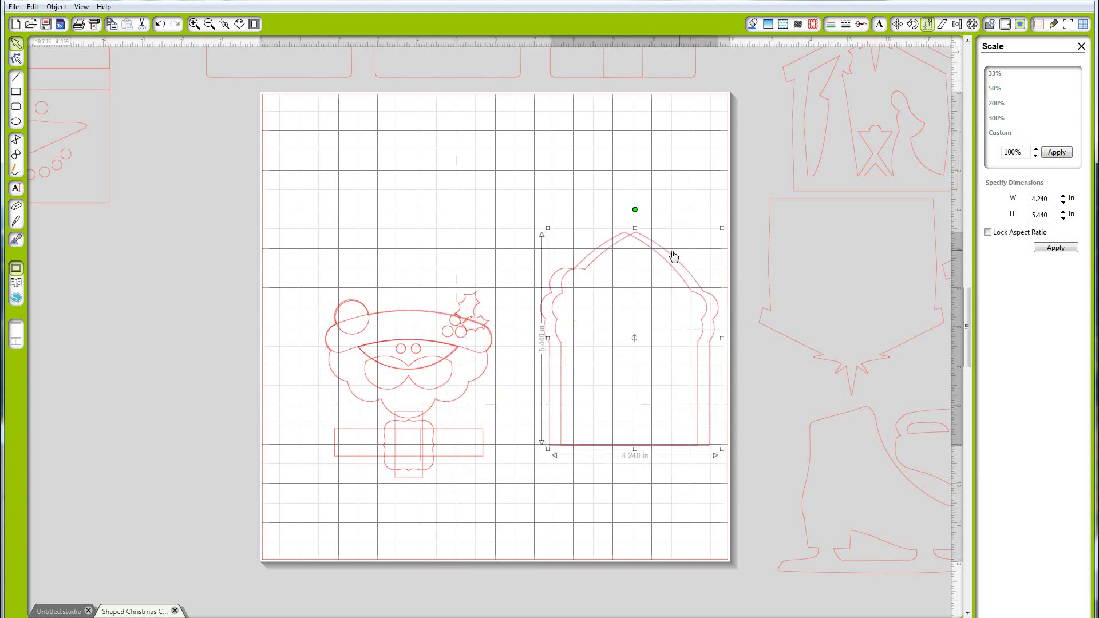
{"action": "left_click_drag", "start_coordinate": [673, 255], "coordinate": [647, 163]}
Step: Flip the card base copy vertically and move it over the right edge of the page, overlapping the original
{"action": "right_click", "coordinate": [647, 163]}
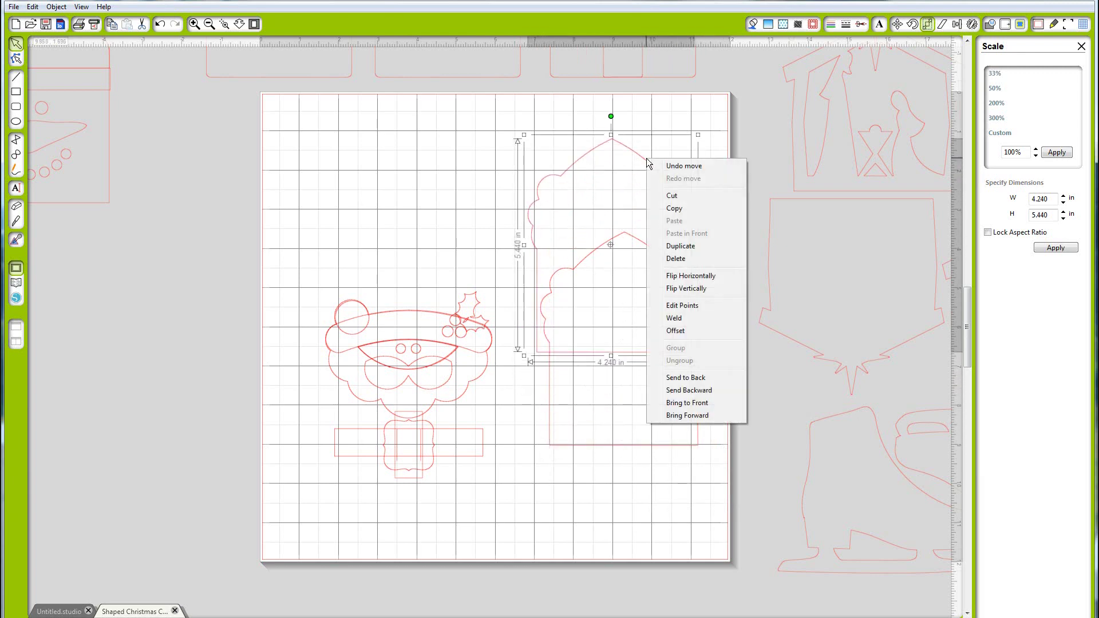
{"action": "left_click", "coordinate": [689, 292]}
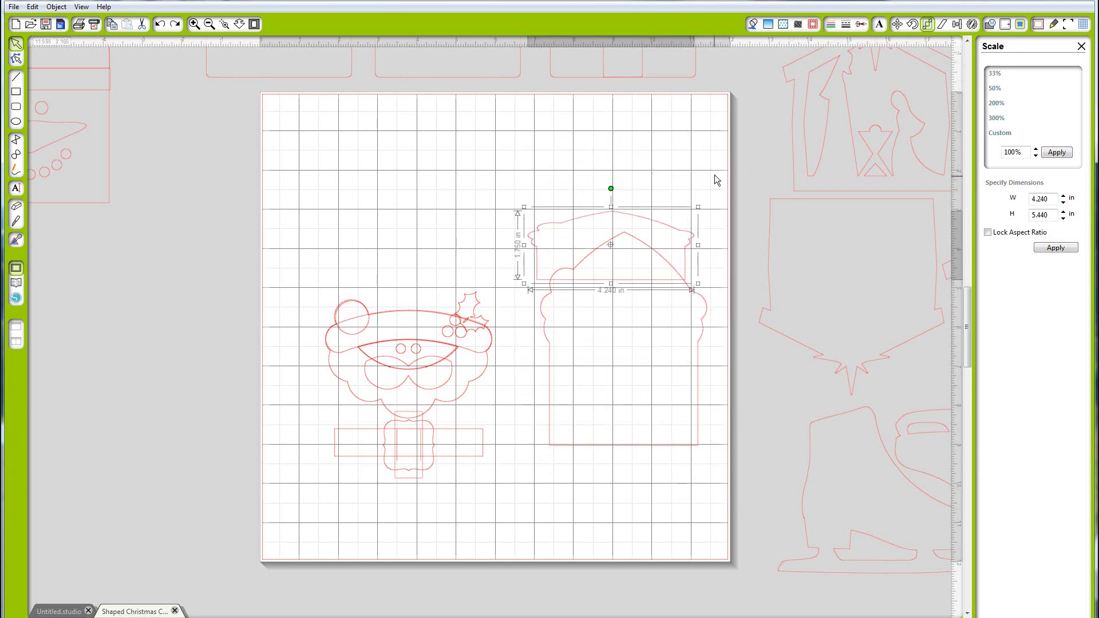
{"action": "left_click_drag", "start_coordinate": [690, 164], "coordinate": [698, 69]}
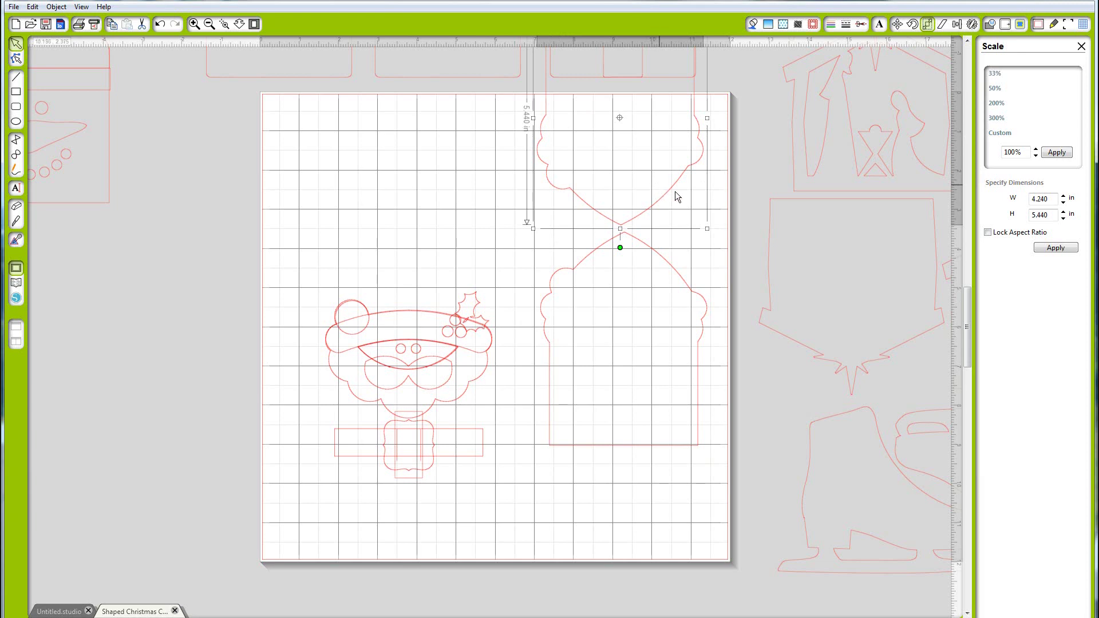
{"action": "left_click_drag", "start_coordinate": [634, 220], "coordinate": [777, 396]}
Step: Group the Santa face, hat and belt pieces and move the group off the left side of the page
{"action": "left_click_drag", "start_coordinate": [293, 457], "coordinate": [498, 283]}
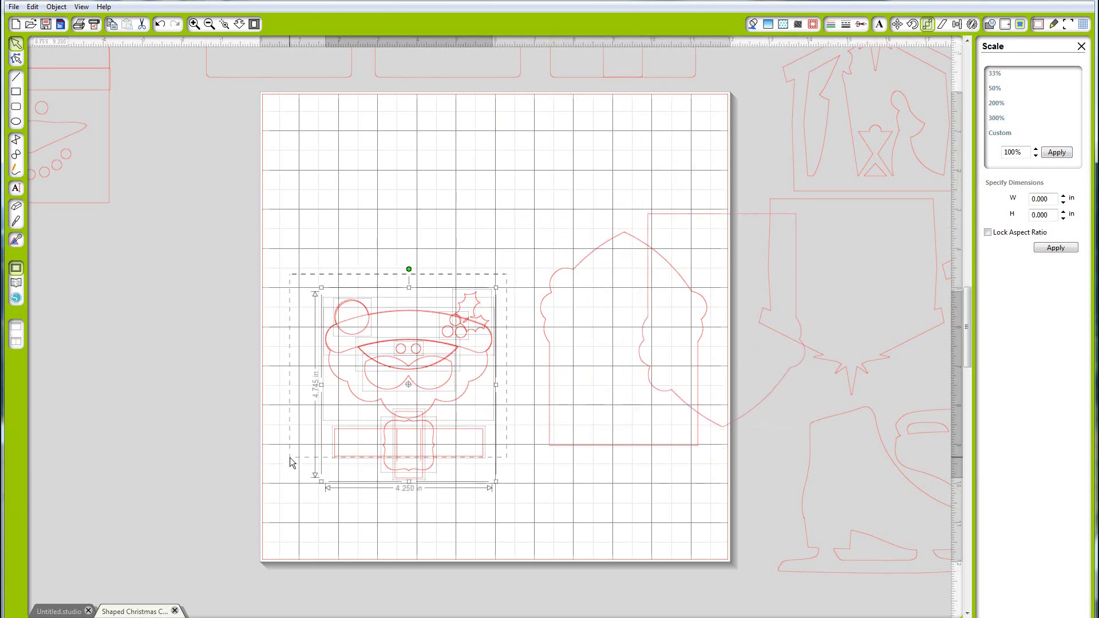
{"action": "right_click", "coordinate": [442, 392]}
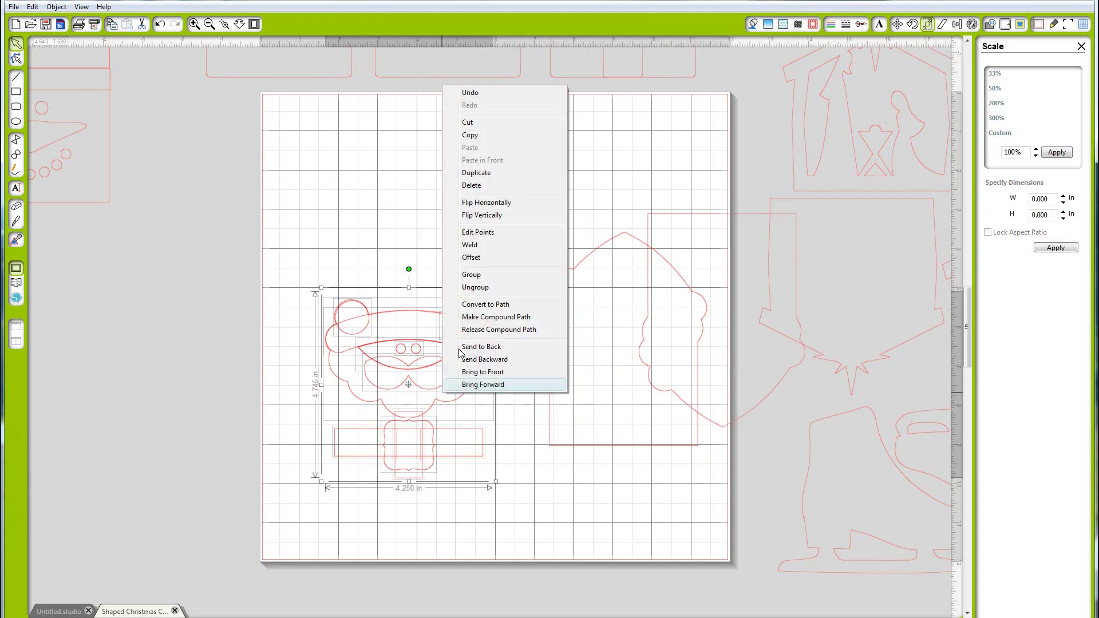
{"action": "left_click", "coordinate": [481, 282]}
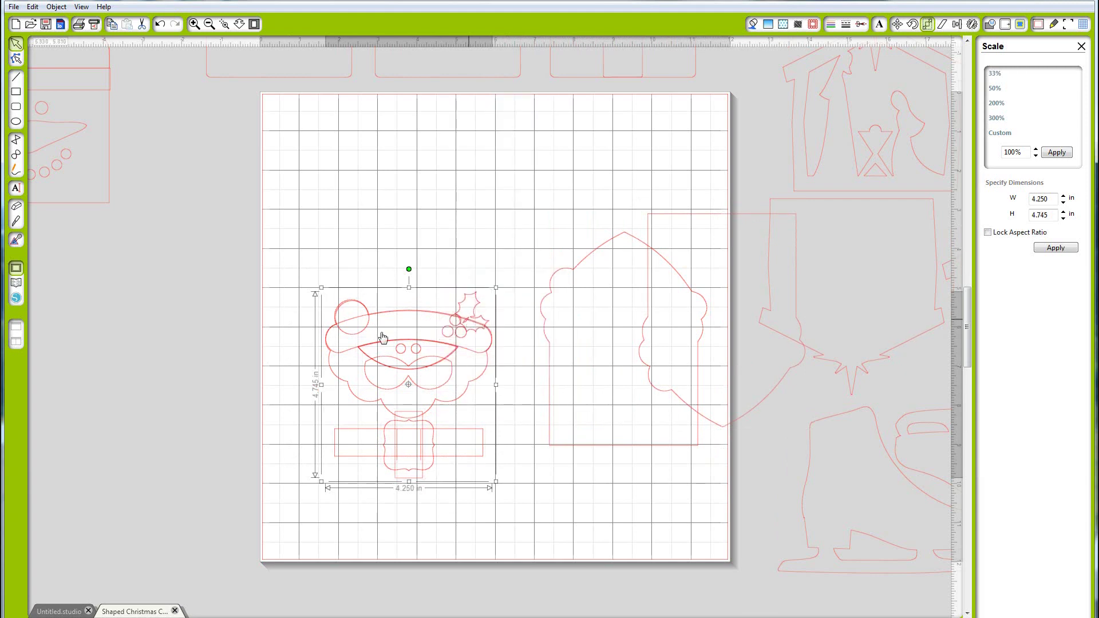
{"action": "left_click_drag", "start_coordinate": [470, 324], "coordinate": [326, 356]}
{"action": "left_click_drag", "start_coordinate": [220, 341], "coordinate": [59, 316]}
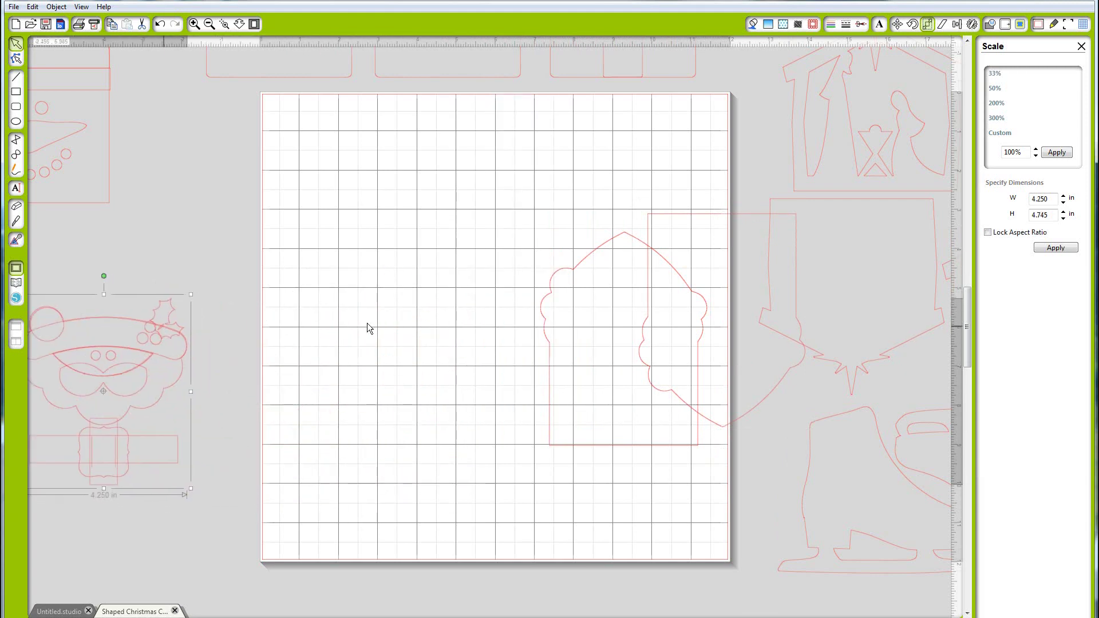
Step: Place the upside-down card base on the left of the upright one so their scalloped side edges meet
{"action": "left_click_drag", "start_coordinate": [761, 413], "coordinate": [501, 434]}
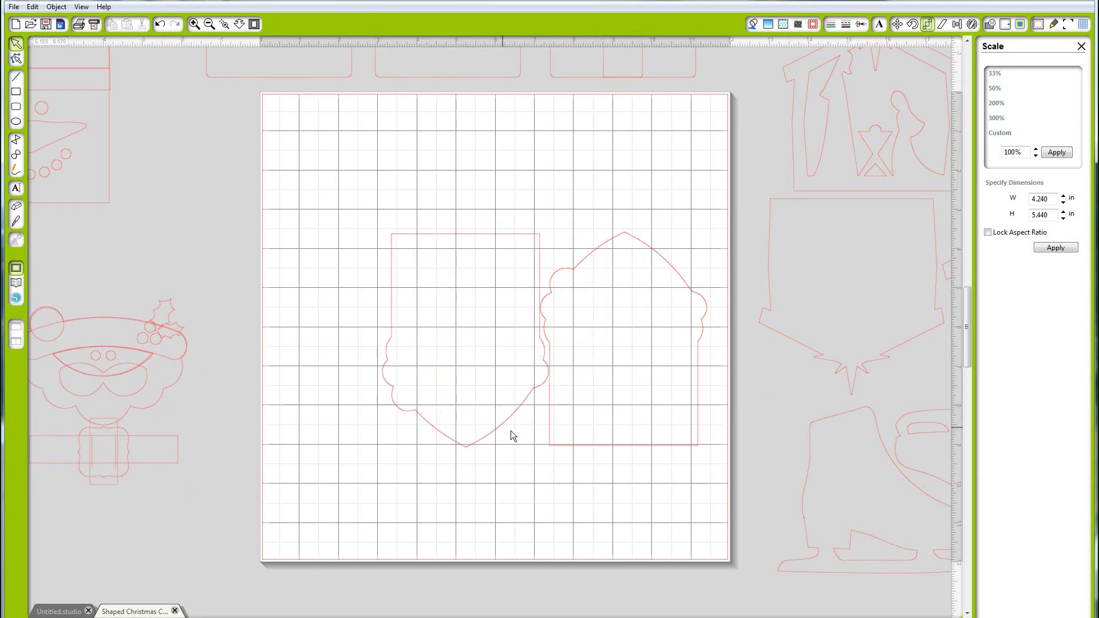
{"action": "left_click", "coordinate": [667, 414]}
{"action": "left_click", "coordinate": [208, 26]}
{"action": "left_click", "coordinate": [208, 27]}
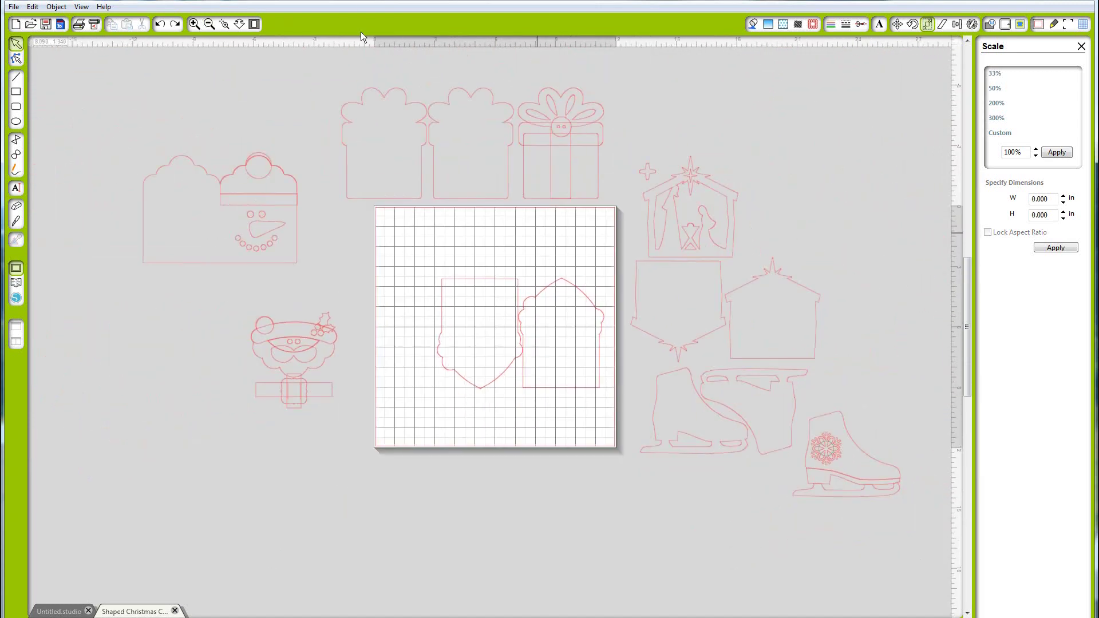